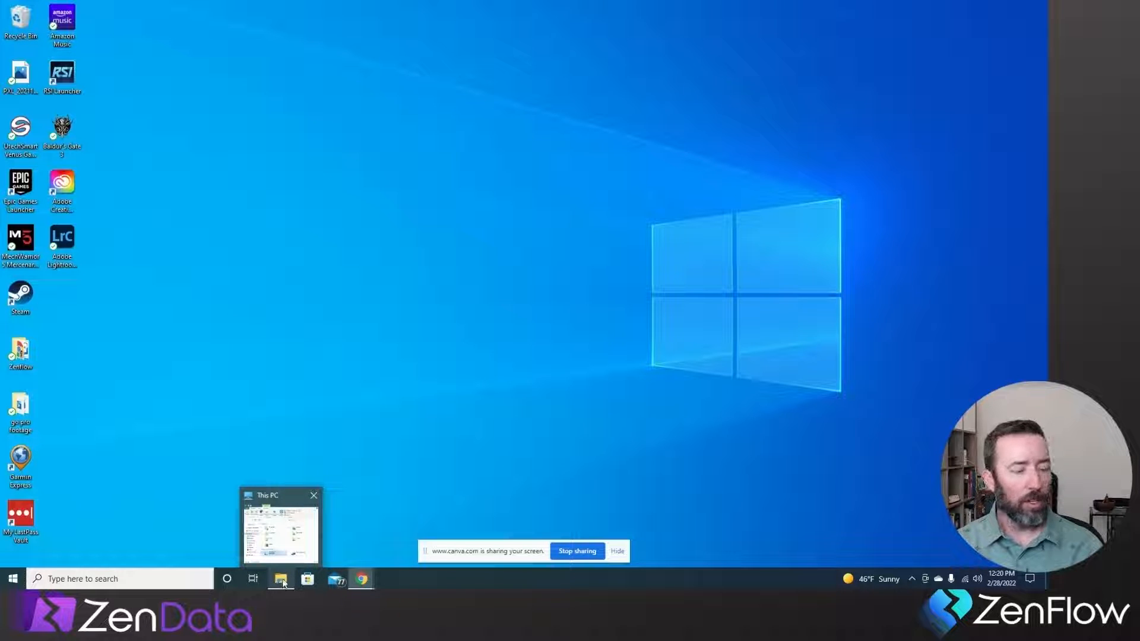
Open the Local Disk (C:) drive in File Explorer
{"action": "left_click", "coordinate": [283, 583]}
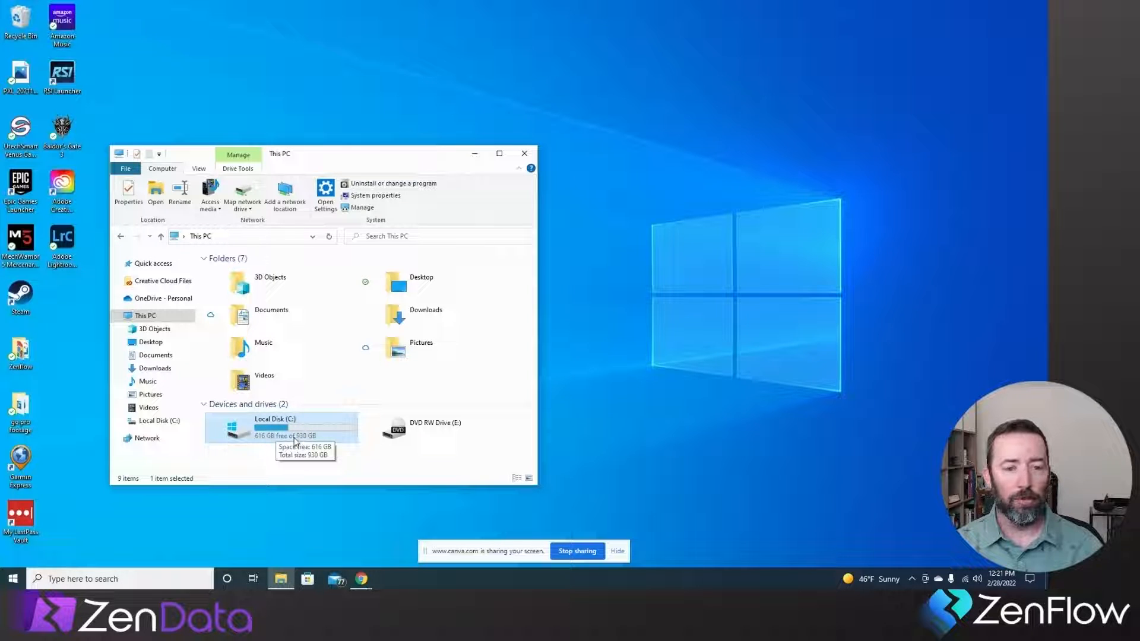
{"action": "right_click", "coordinate": [268, 426]}
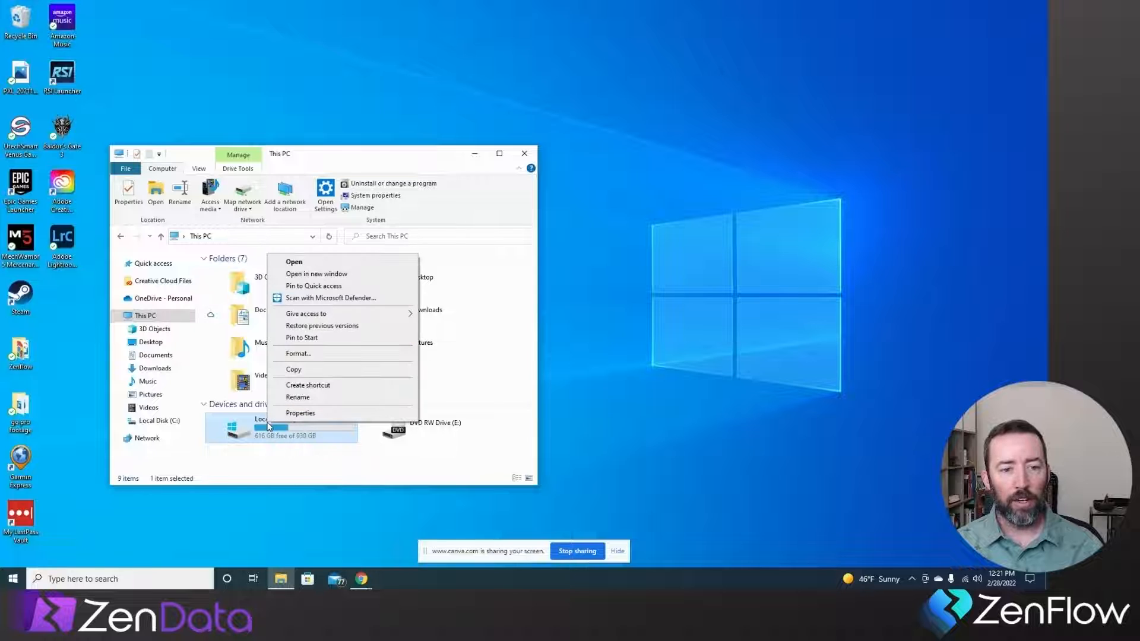
{"action": "left_click", "coordinate": [266, 422]}
{"action": "double_click", "coordinate": [266, 423]}
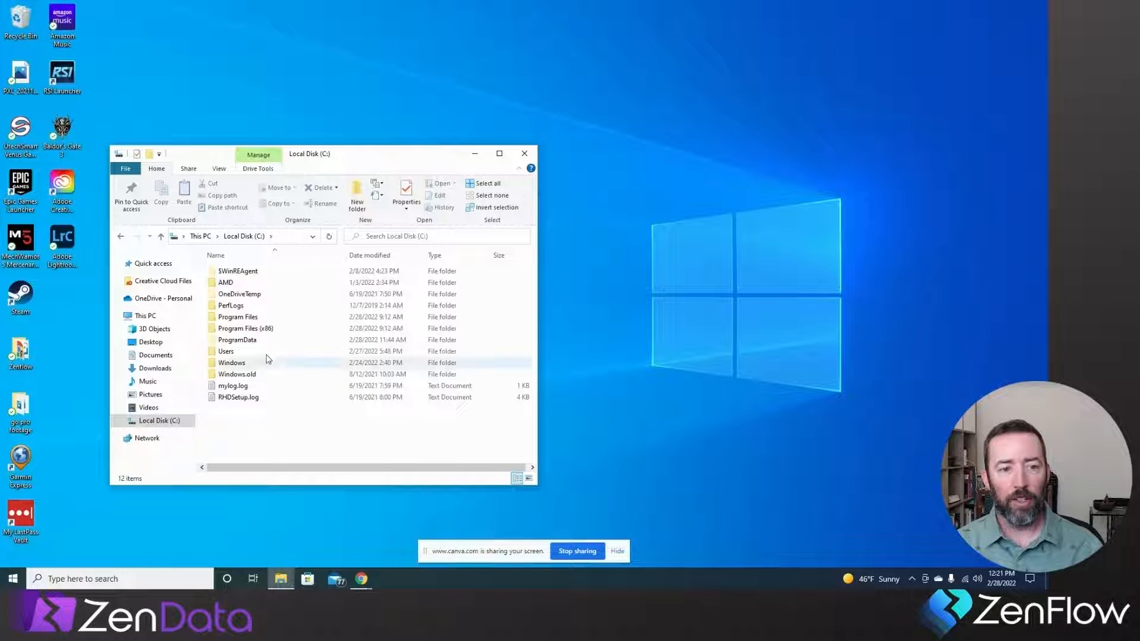
Create a new folder named "Lightroom Imports" at the root of Local Disk (C:)
{"action": "right_click", "coordinate": [249, 420]}
{"action": "mouse_move", "coordinate": [284, 393]}
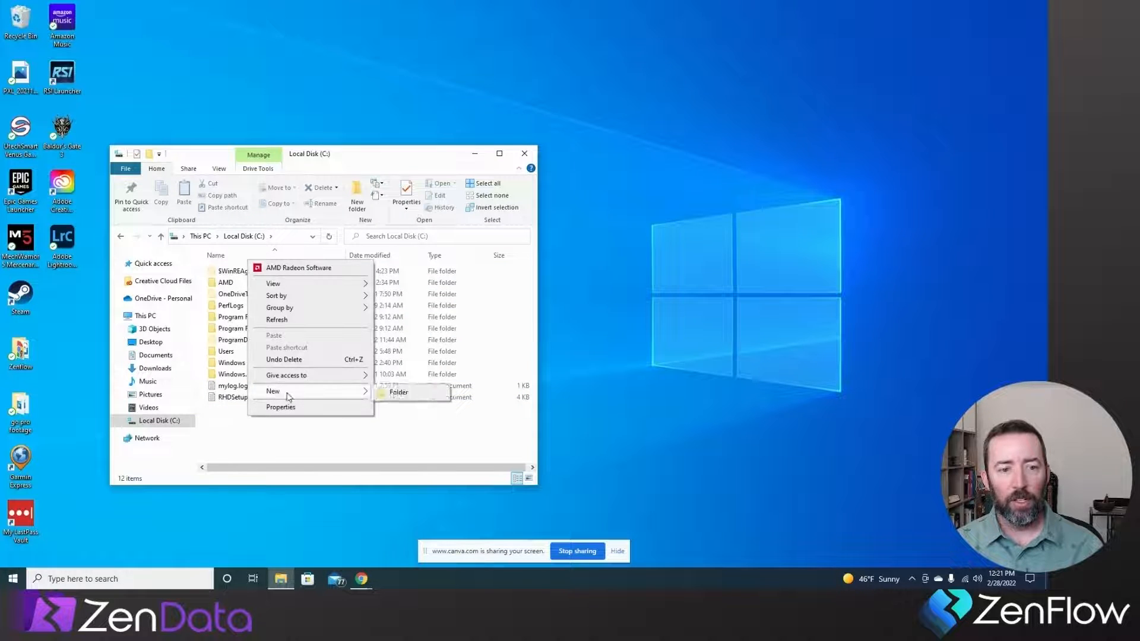
{"action": "left_click", "coordinate": [398, 394]}
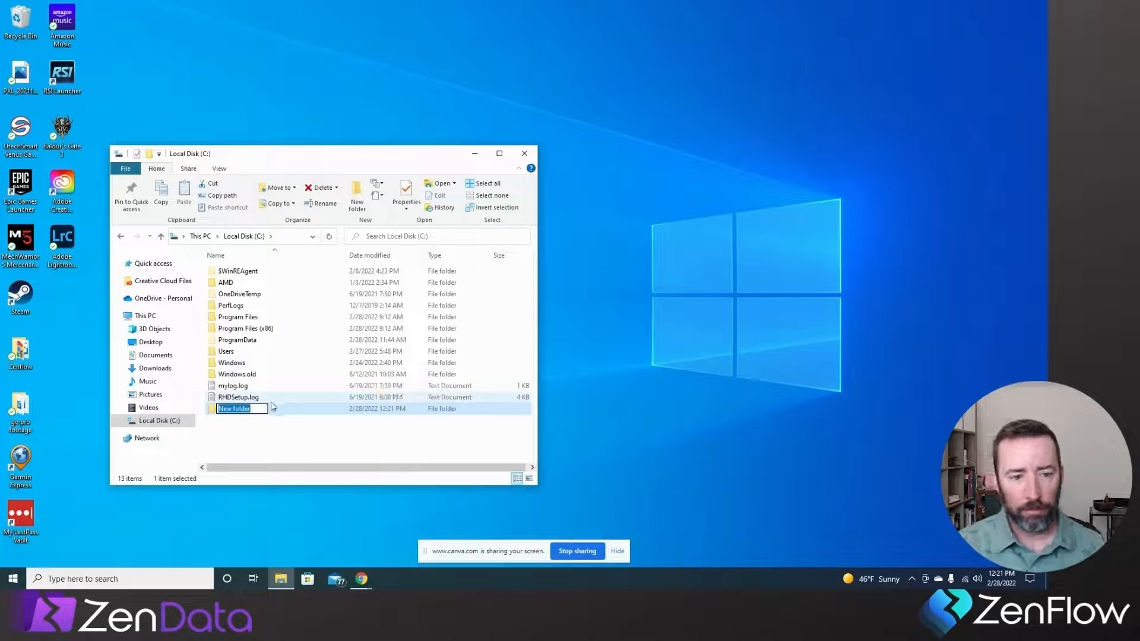
{"action": "key", "text": "BackSpace"}
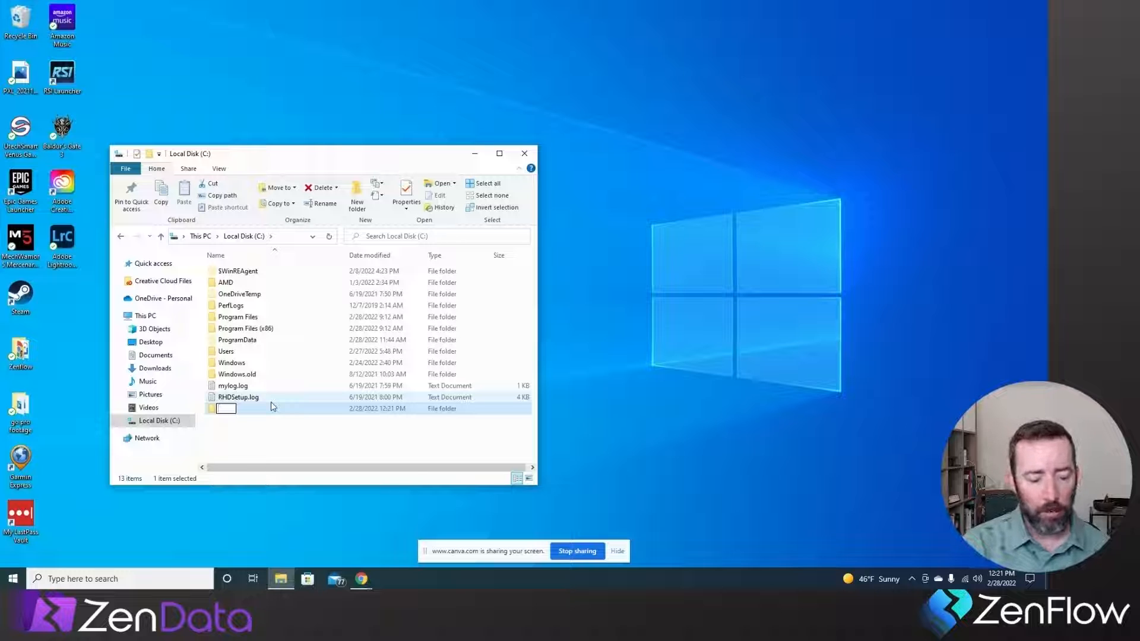
{"action": "type", "text": "Lightroom "}
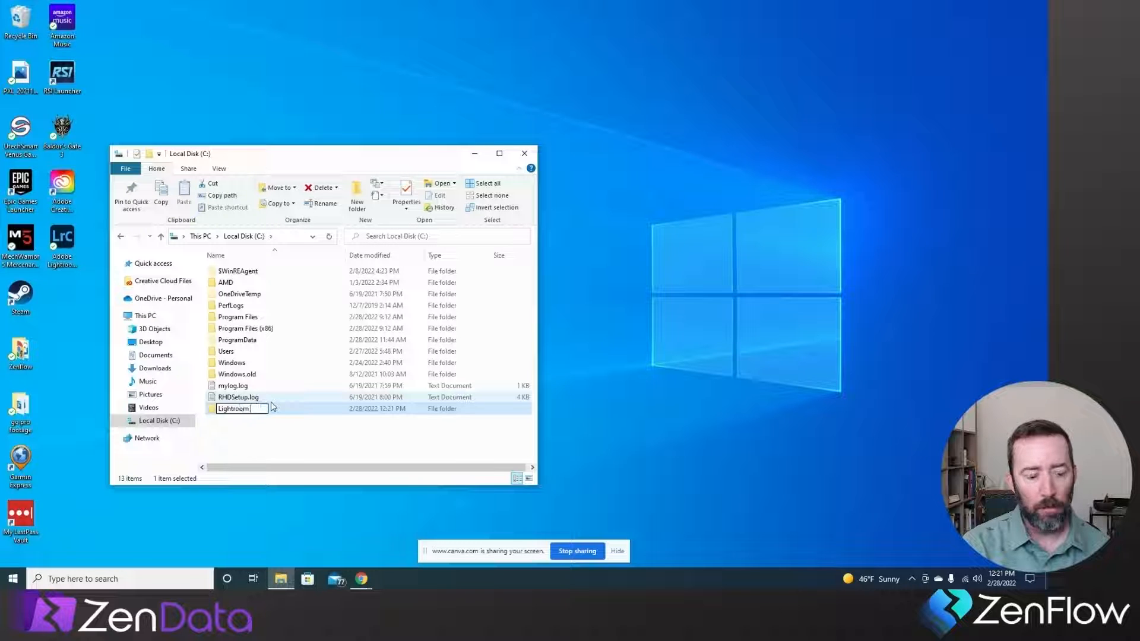
{"action": "type", "text": "Imports"}
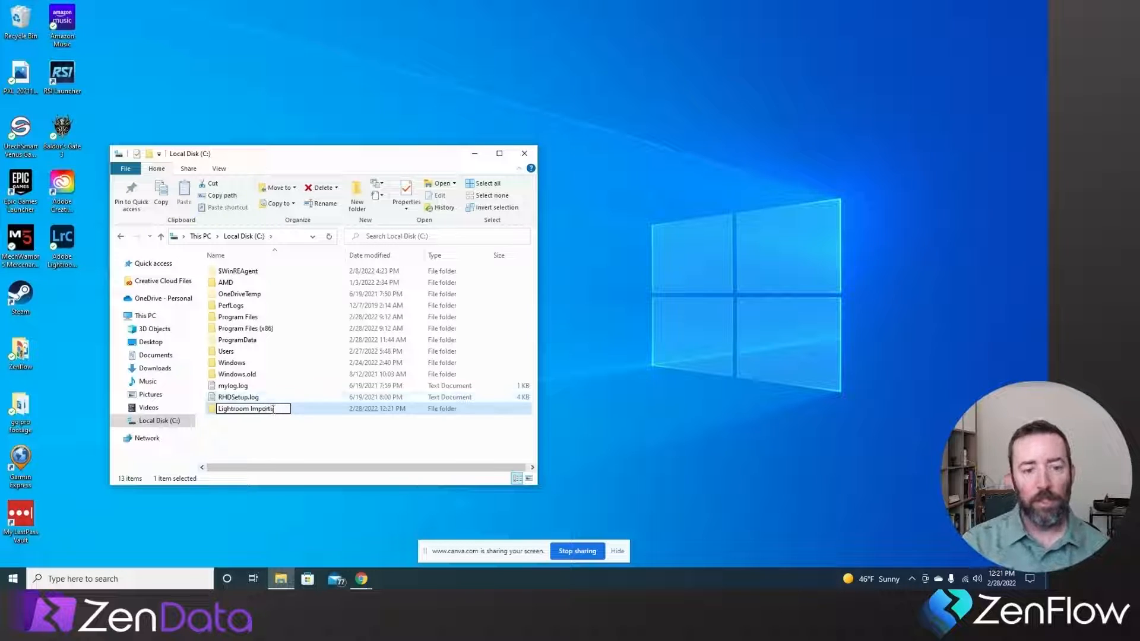
{"action": "left_click", "coordinate": [273, 437]}
Create a second folder named "Lightroom Catalogs" at the root of Local Disk (C:)
{"action": "right_click", "coordinate": [266, 432]}
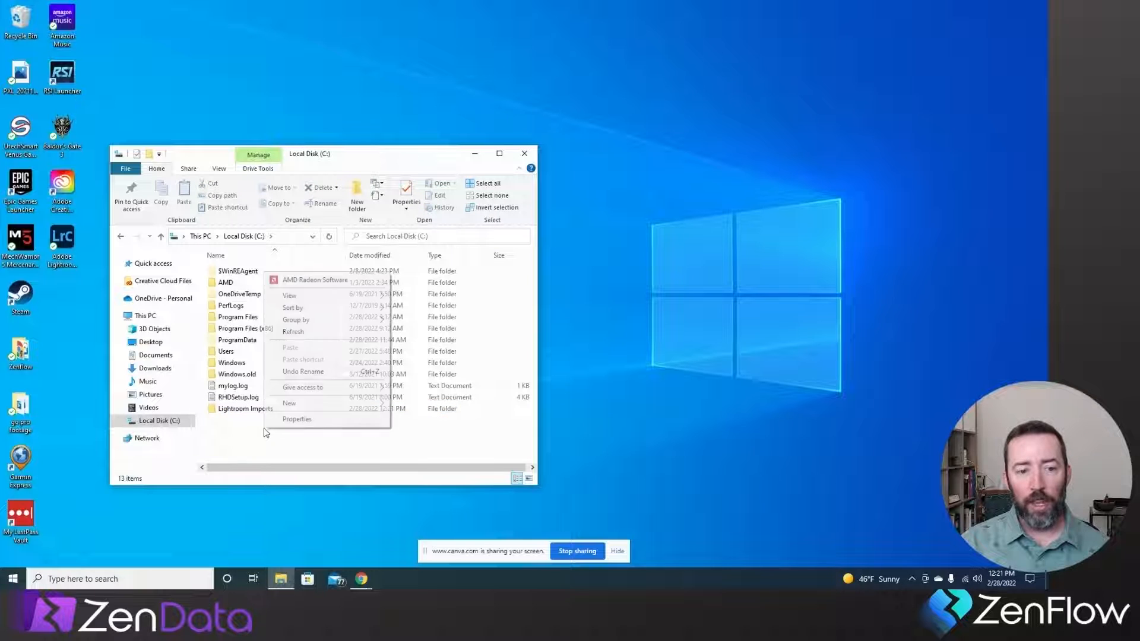
{"action": "mouse_move", "coordinate": [316, 410]}
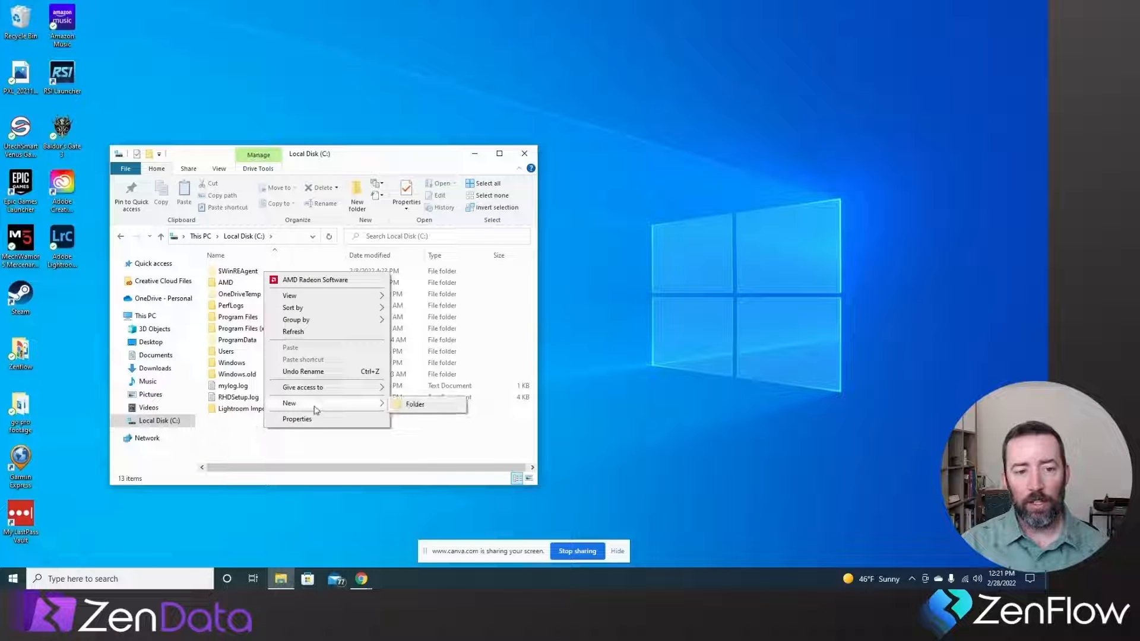
{"action": "left_click", "coordinate": [415, 405]}
{"action": "key", "text": "BackSpace"}
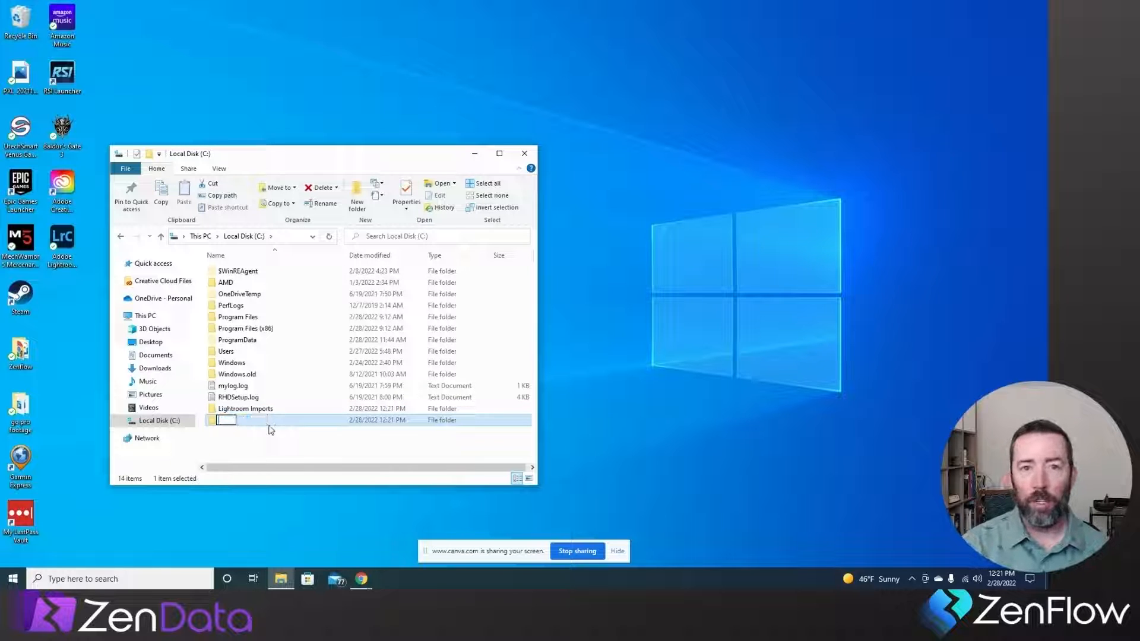
{"action": "type", "text": "Light"}
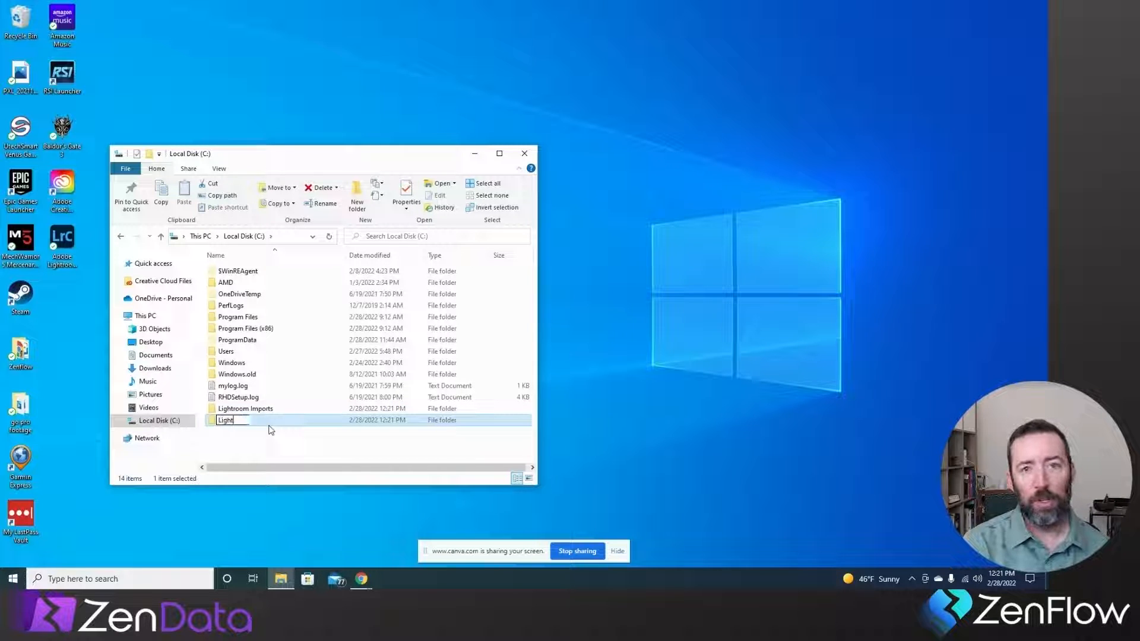
{"action": "type", "text": "room Catalogs"}
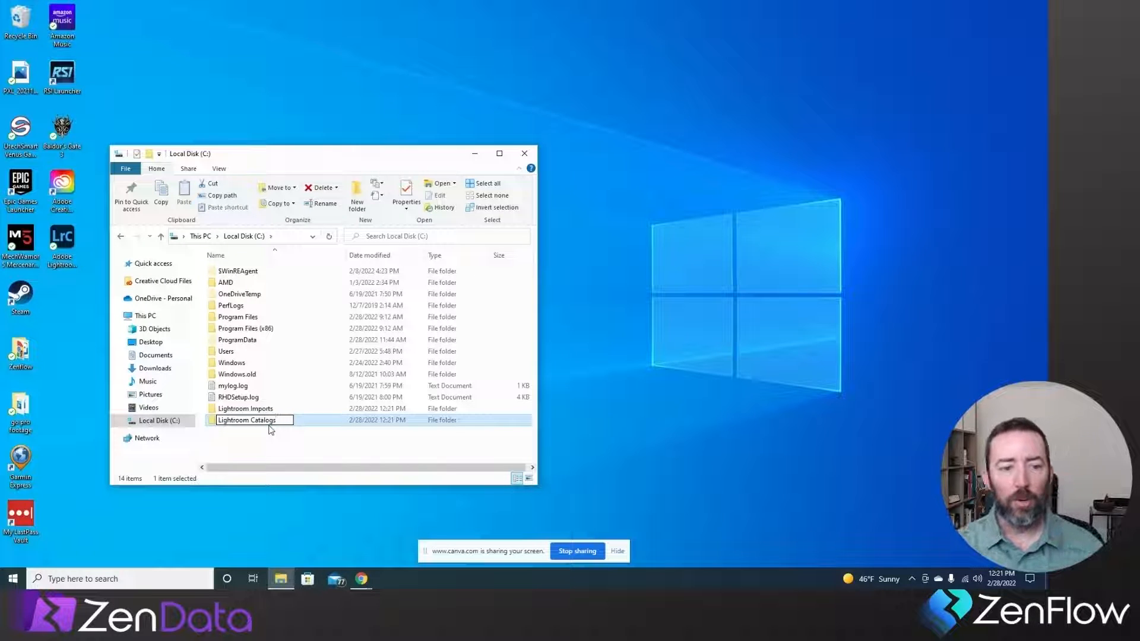
{"action": "left_click", "coordinate": [267, 438]}
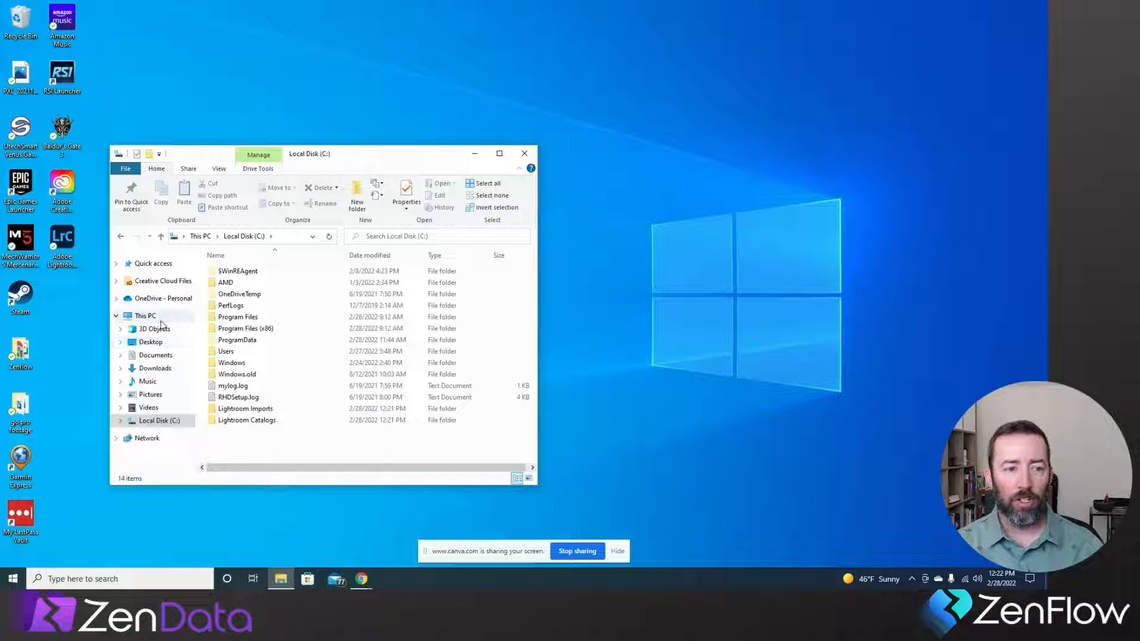
Collapse This PC in the folder tree and open the OneDrive - Personal folder
{"action": "left_click", "coordinate": [118, 317]}
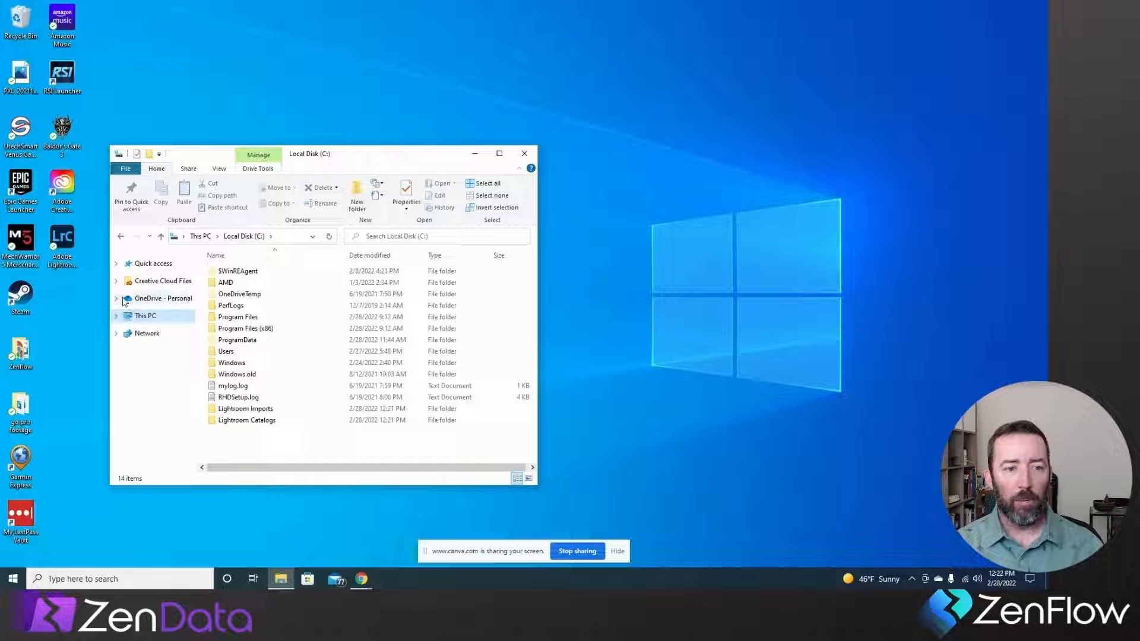
{"action": "left_click", "coordinate": [116, 298]}
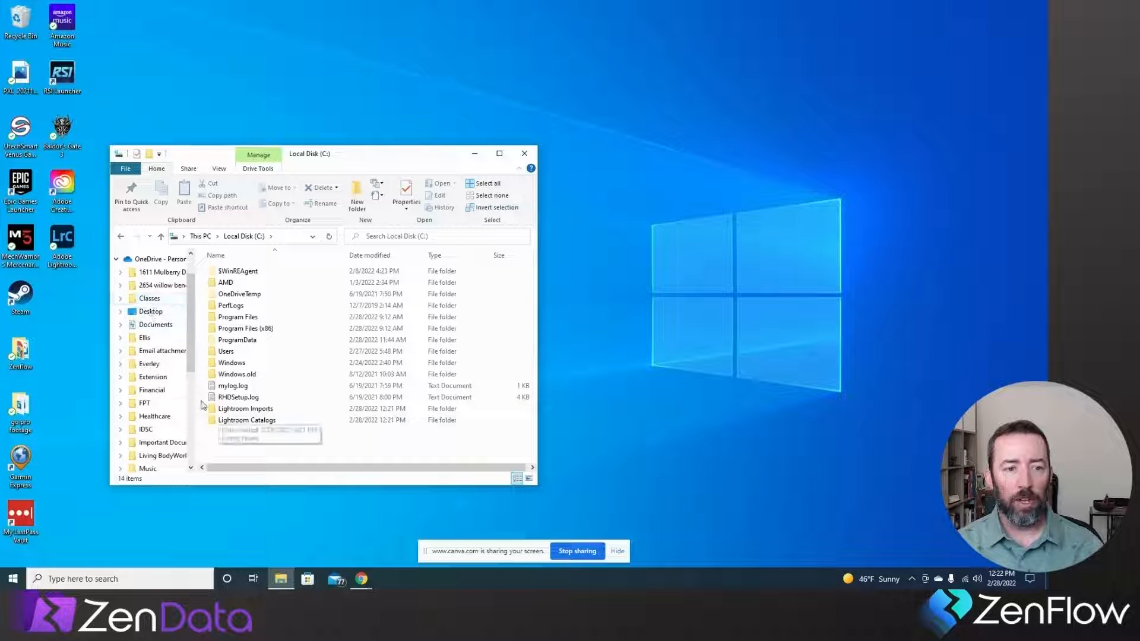
{"action": "scroll", "coordinate": [164, 435], "scroll_direction": "up", "scroll_amount": 4}
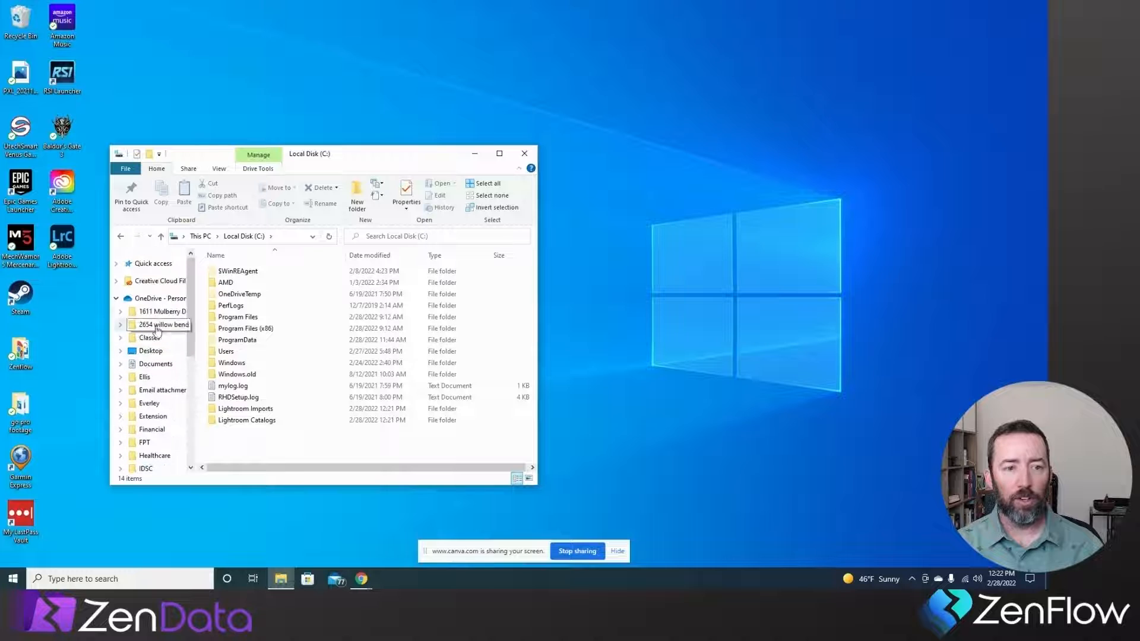
{"action": "double_click", "coordinate": [146, 299]}
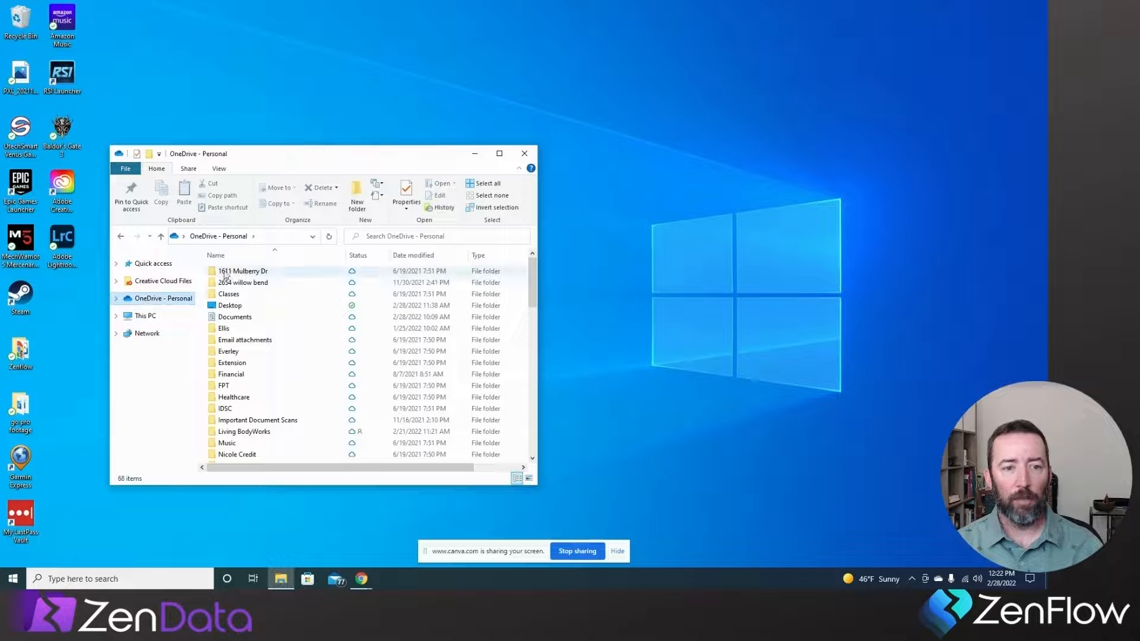
Create a new folder named "Lightroom Exports" in OneDrive - Personal
{"action": "right_click", "coordinate": [322, 305]}
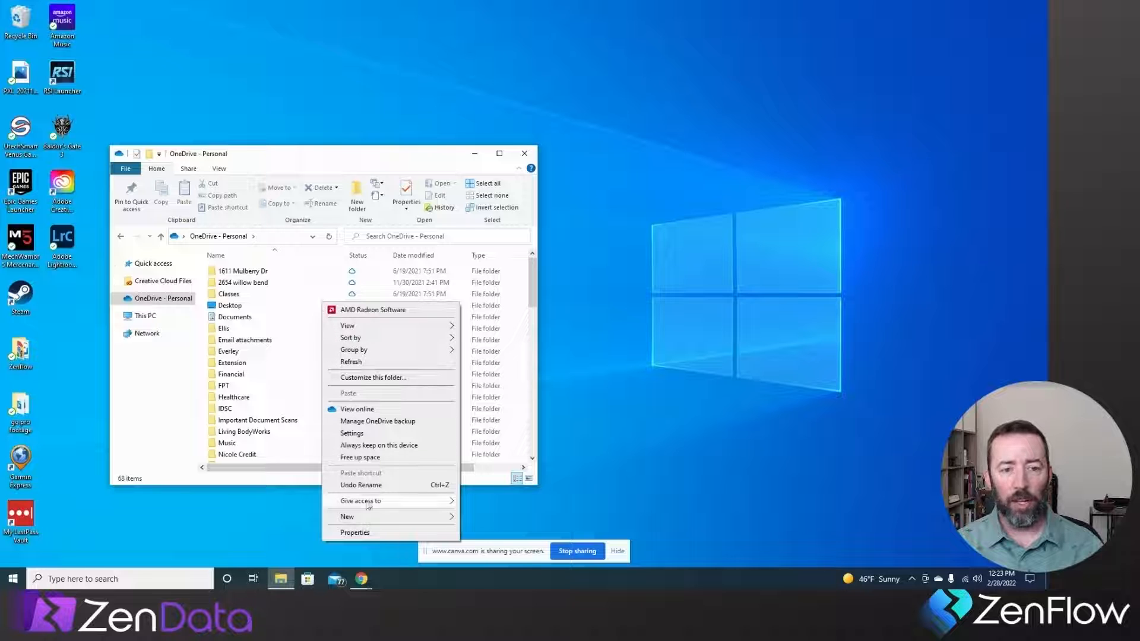
{"action": "mouse_move", "coordinate": [365, 521]}
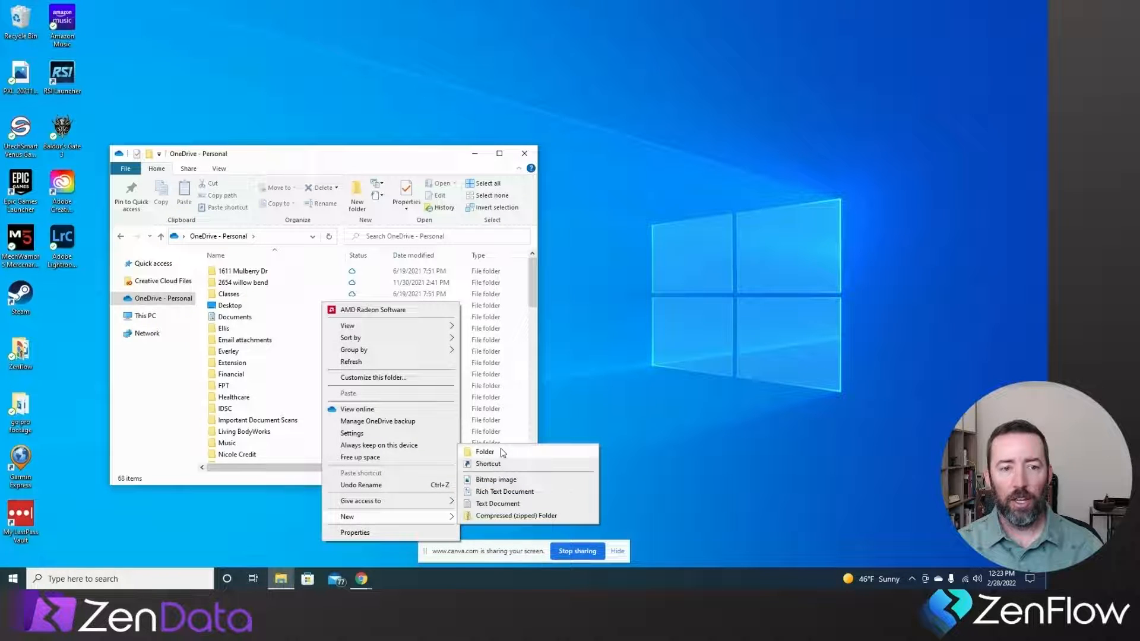
{"action": "left_click", "coordinate": [485, 452]}
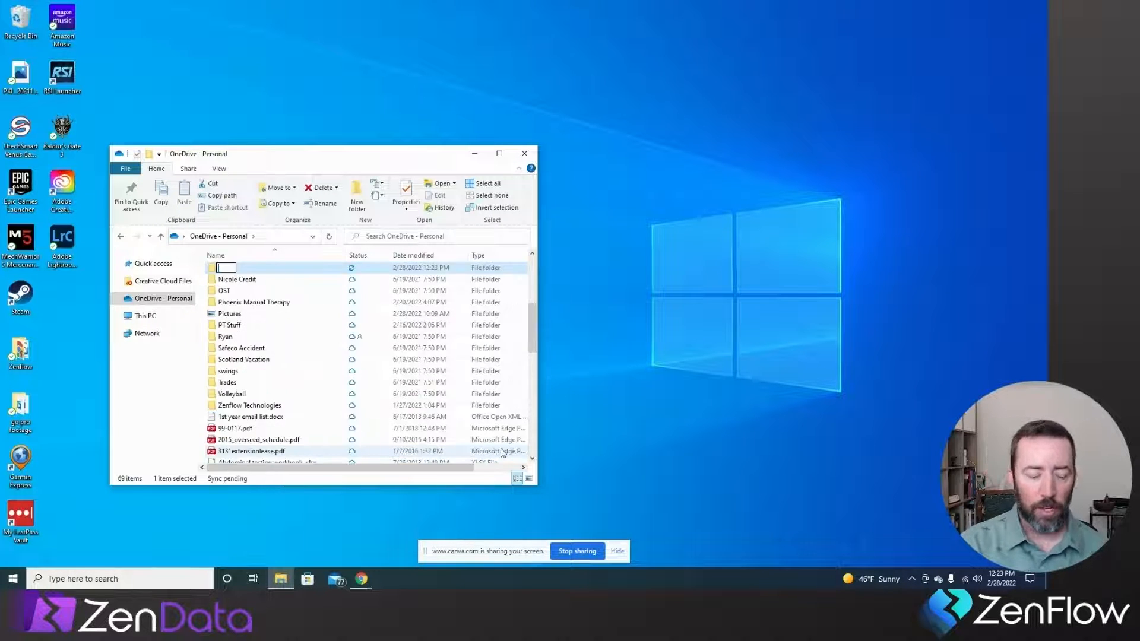
{"action": "type", "text": "Lightroom"}
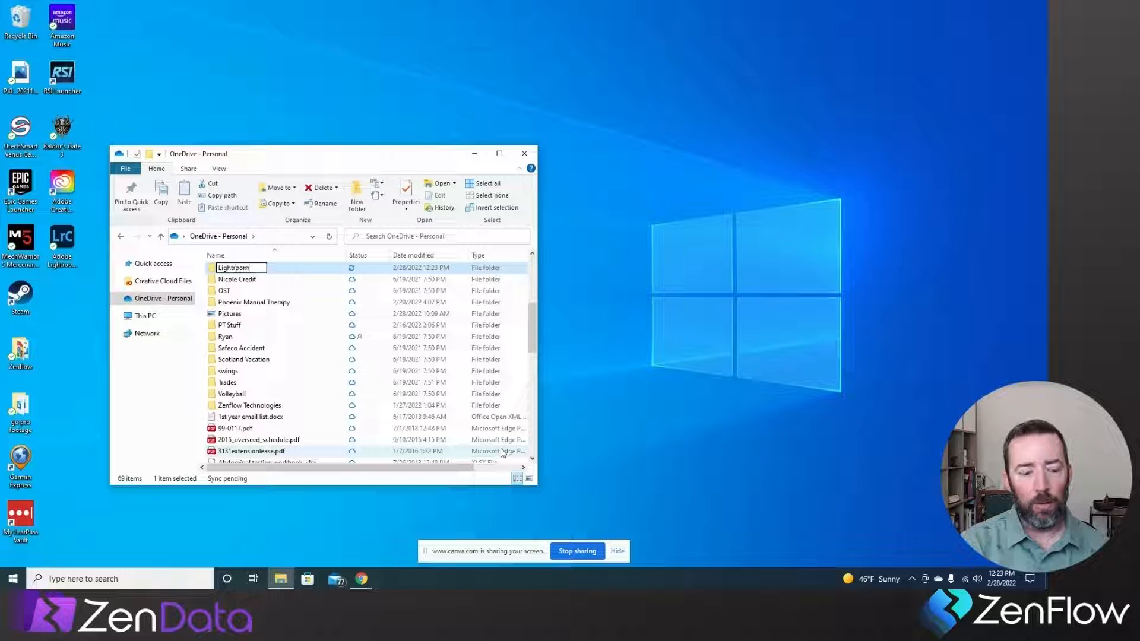
{"action": "type", "text": " Exports"}
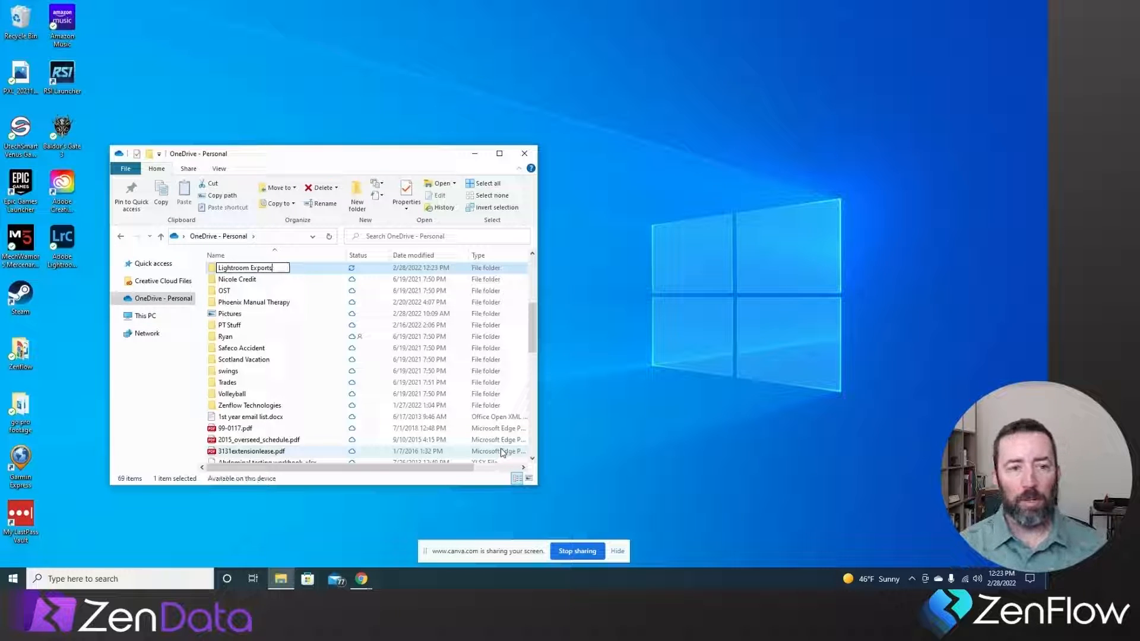
{"action": "left_click", "coordinate": [259, 284]}
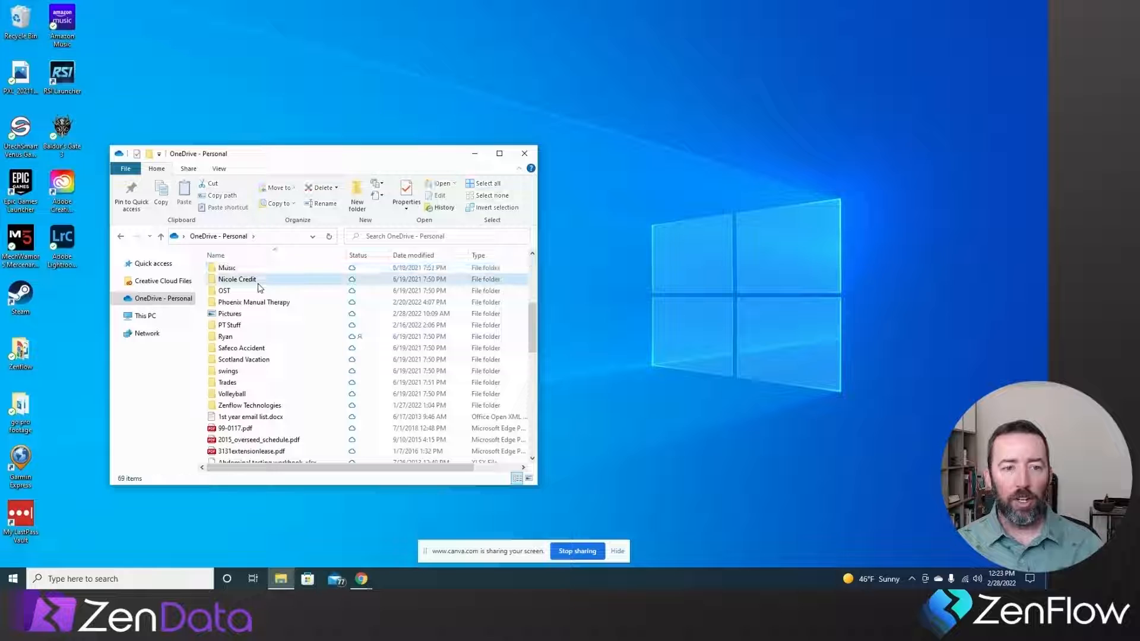
{"action": "scroll", "coordinate": [261, 303], "scroll_direction": "up", "scroll_amount": 3}
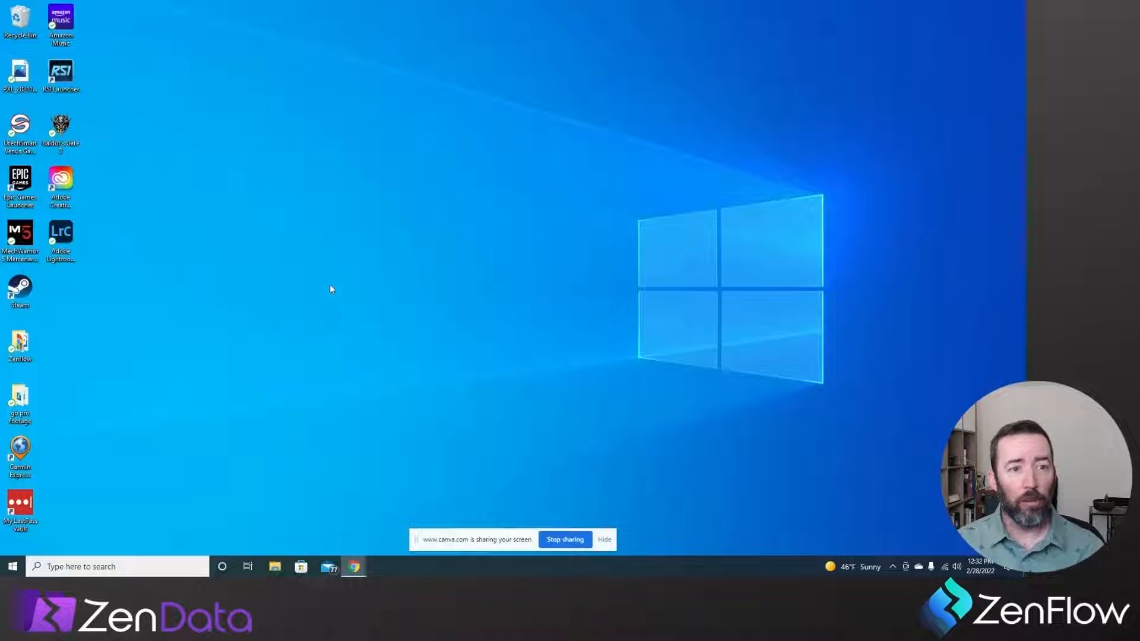
Launch Adobe Lightroom Classic from the desktop and load the default catalog
{"action": "left_click", "coordinate": [60, 234]}
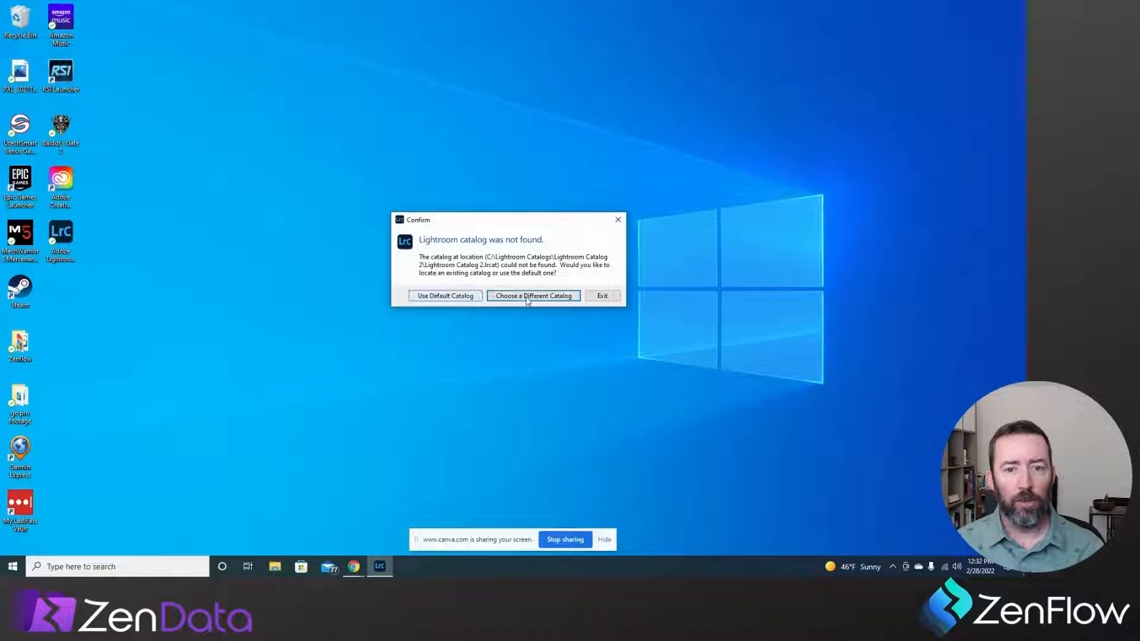
{"action": "left_click", "coordinate": [463, 297]}
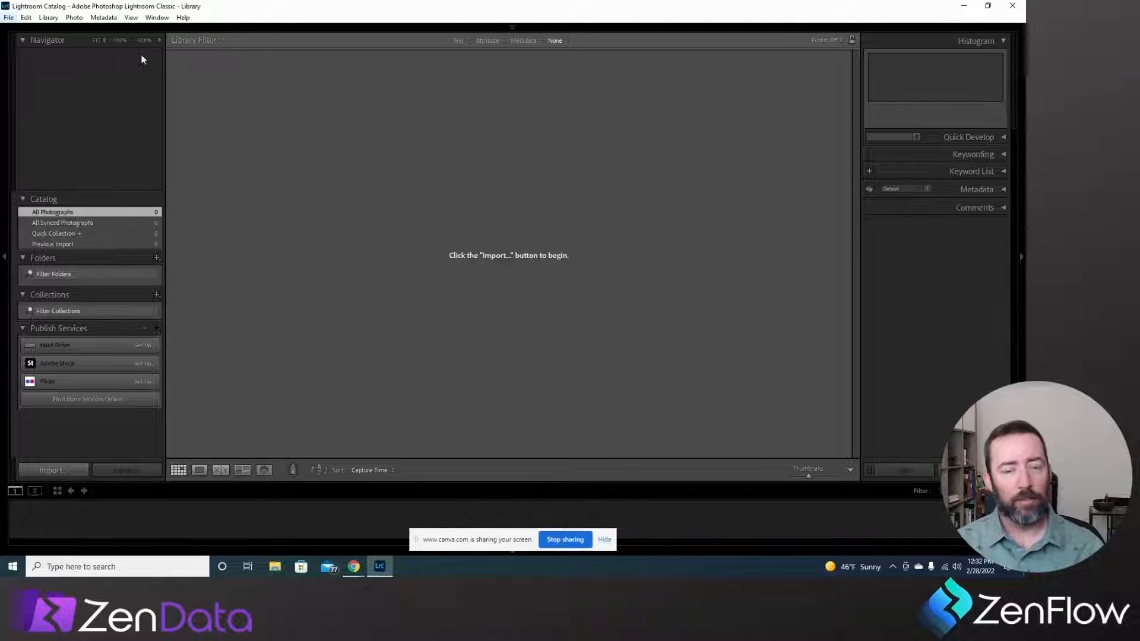
Start a new catalog and set its location to the Lightroom Catalogs folder on Local Disk (C:)
{"action": "left_click", "coordinate": [9, 18]}
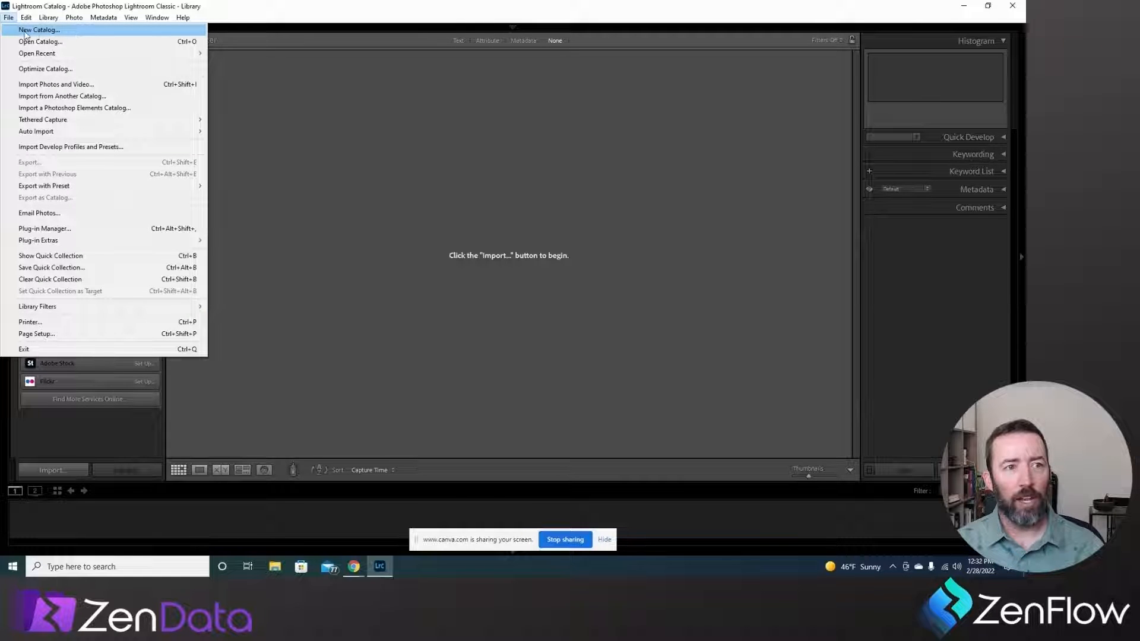
{"action": "left_click", "coordinate": [56, 32]}
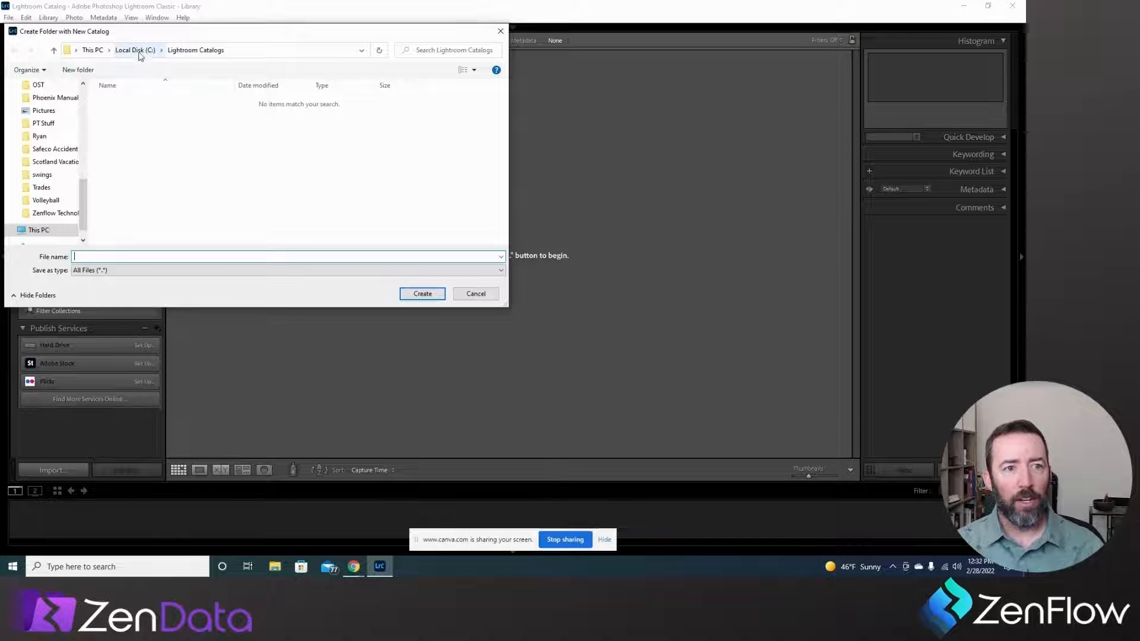
{"action": "scroll", "coordinate": [82, 190], "scroll_direction": "down", "scroll_amount": 1}
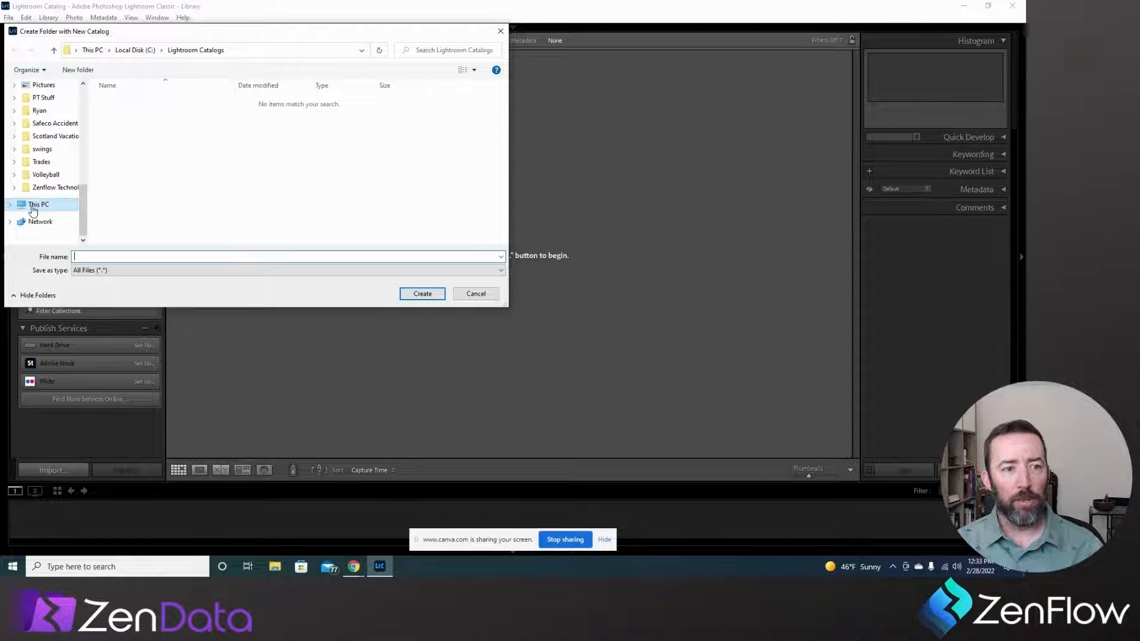
{"action": "left_click", "coordinate": [33, 209]}
{"action": "scroll", "coordinate": [173, 222], "scroll_direction": "down", "scroll_amount": 1}
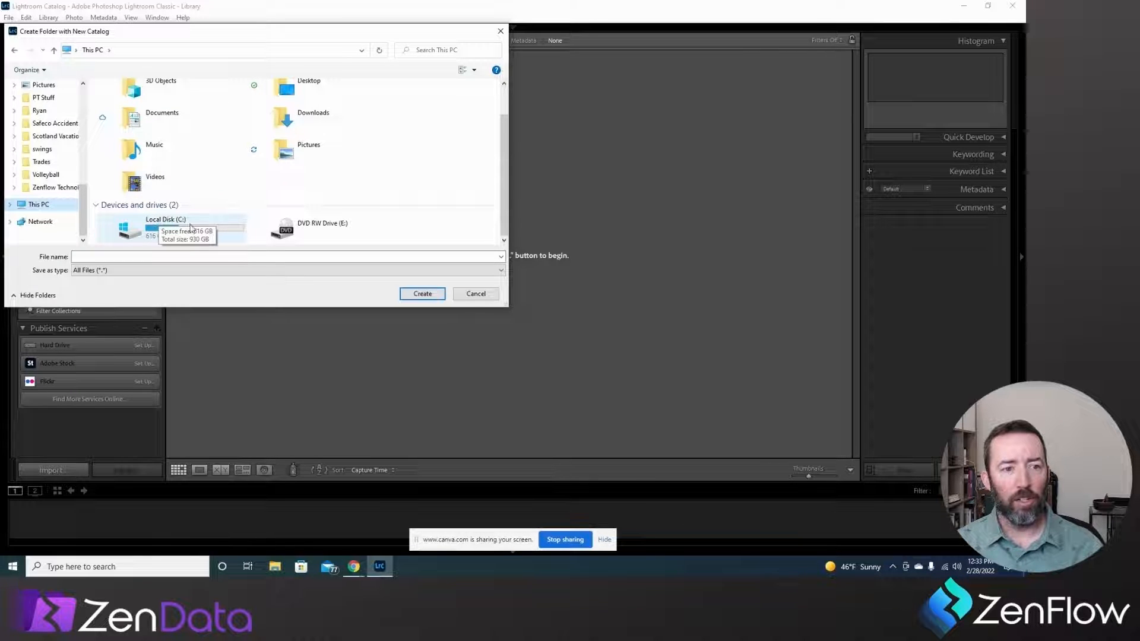
{"action": "double_click", "coordinate": [180, 238]}
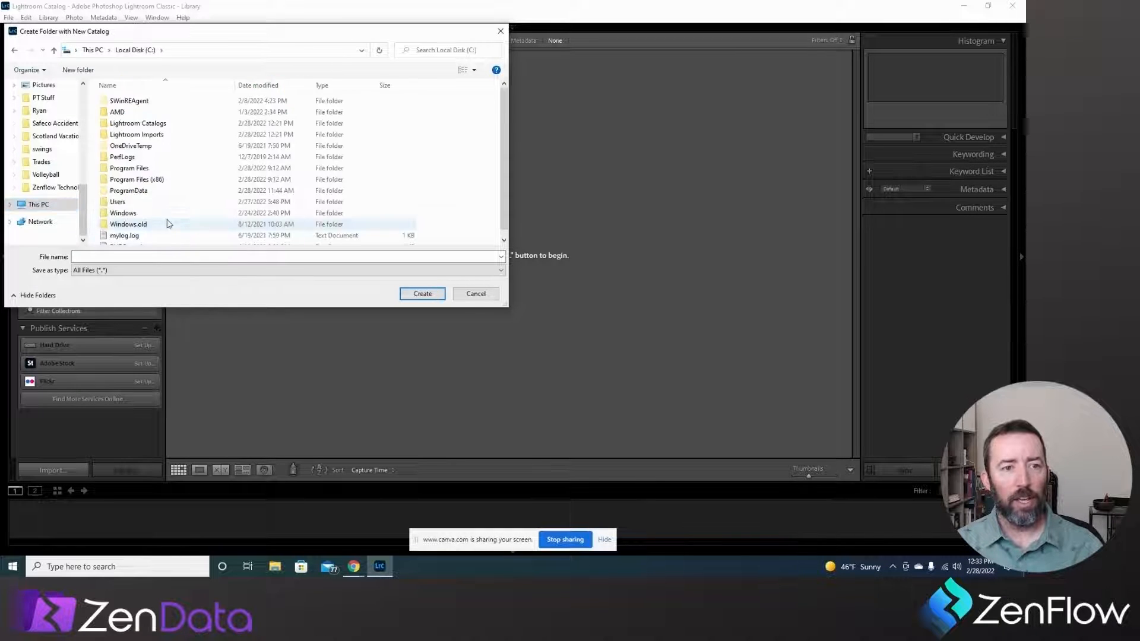
{"action": "double_click", "coordinate": [153, 125]}
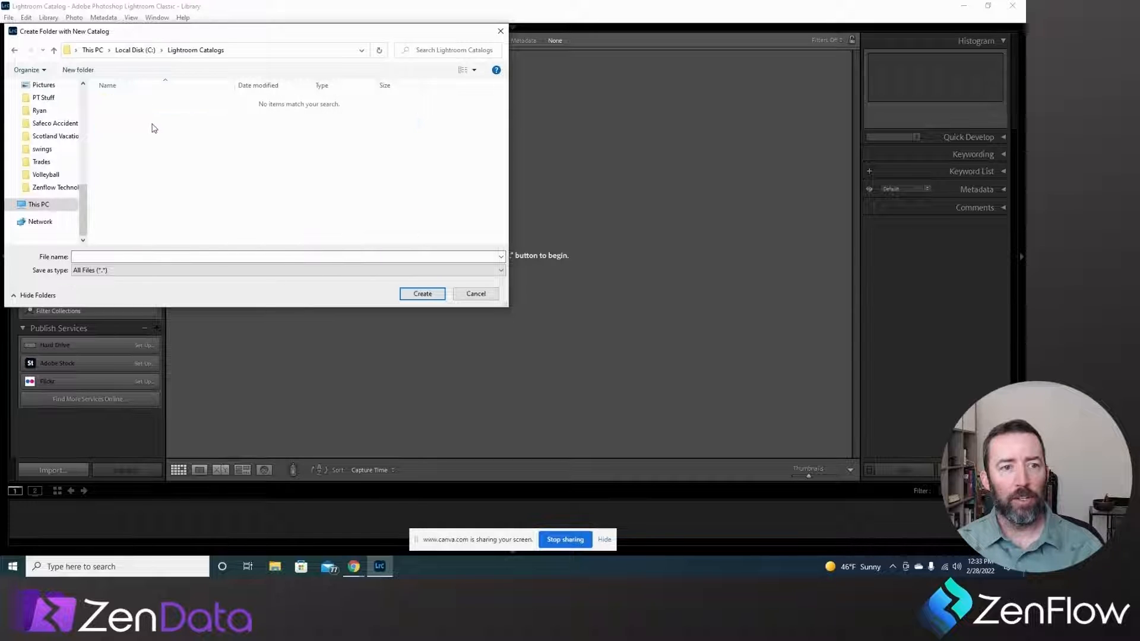
Name the new catalog "Test Catalog" and create it in the Lightroom Catalogs folder
{"action": "left_click", "coordinate": [132, 256]}
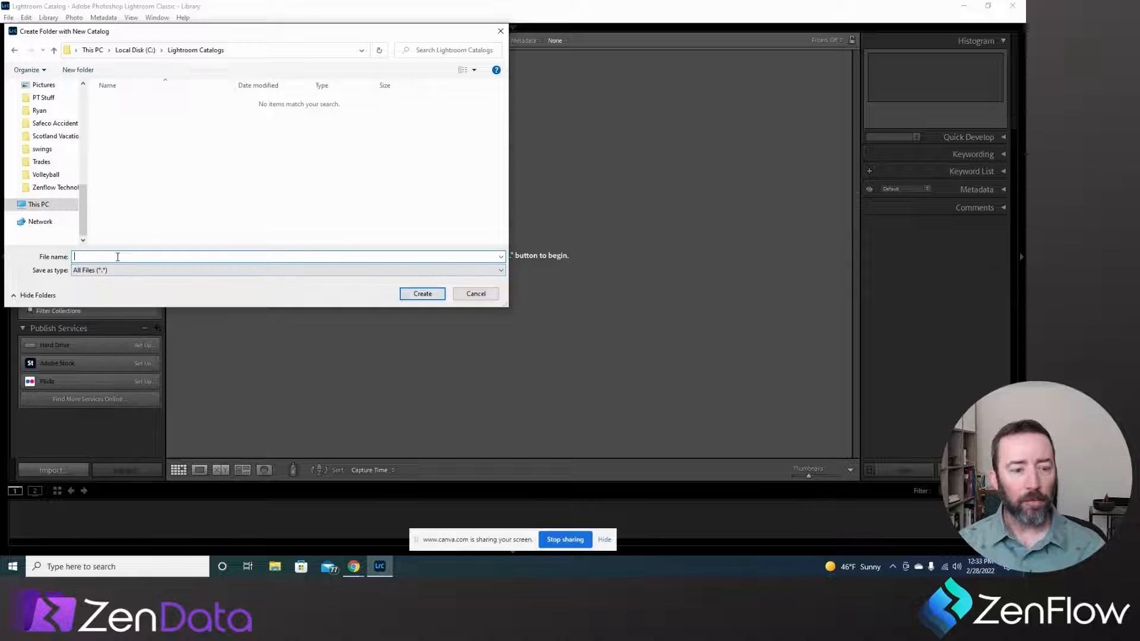
{"action": "type", "text": "Tes"}
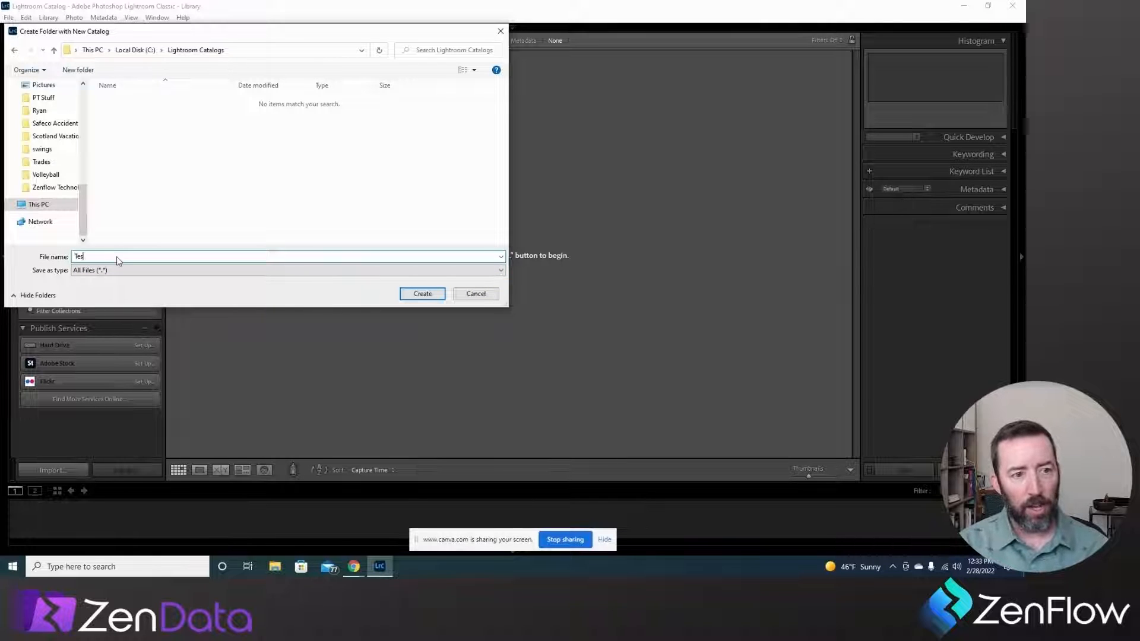
{"action": "type", "text": "t Catal"}
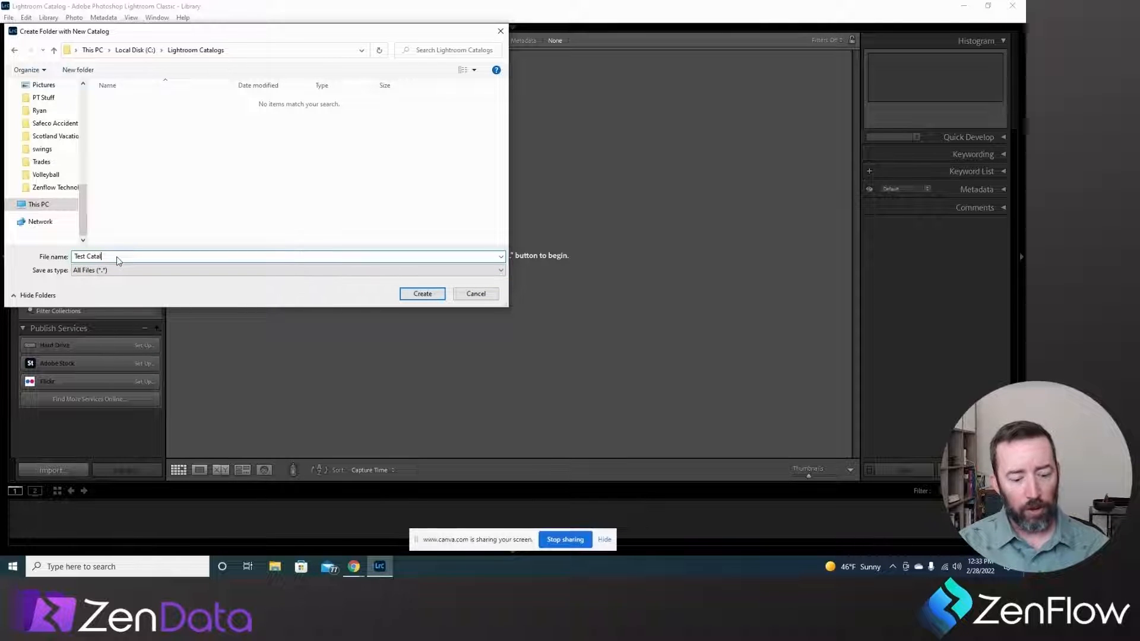
{"action": "type", "text": "og"}
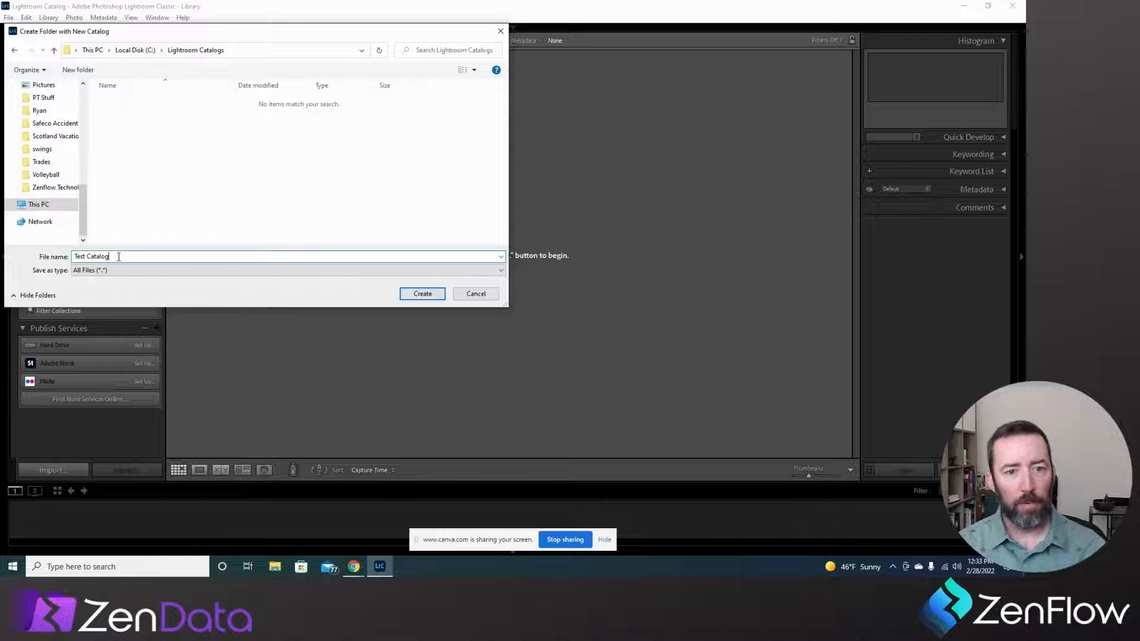
{"action": "left_click", "coordinate": [422, 294]}
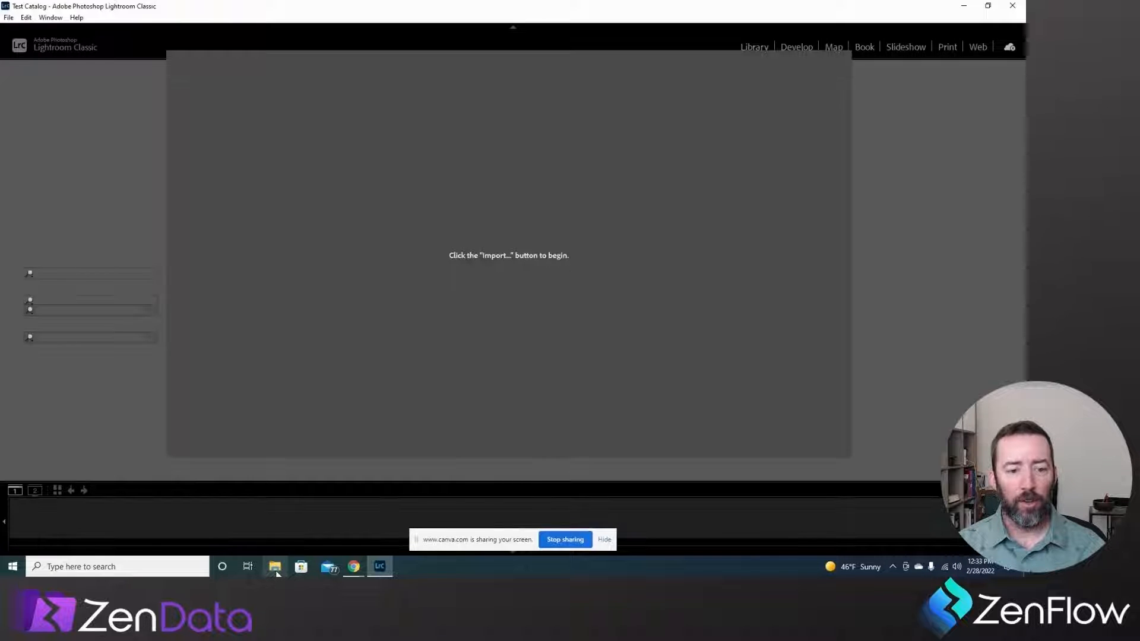
Switch to File Explorer and open the Test Catalog folder inside Lightroom Catalogs on Local Disk (C:) to examine its contents
{"action": "left_click", "coordinate": [276, 572]}
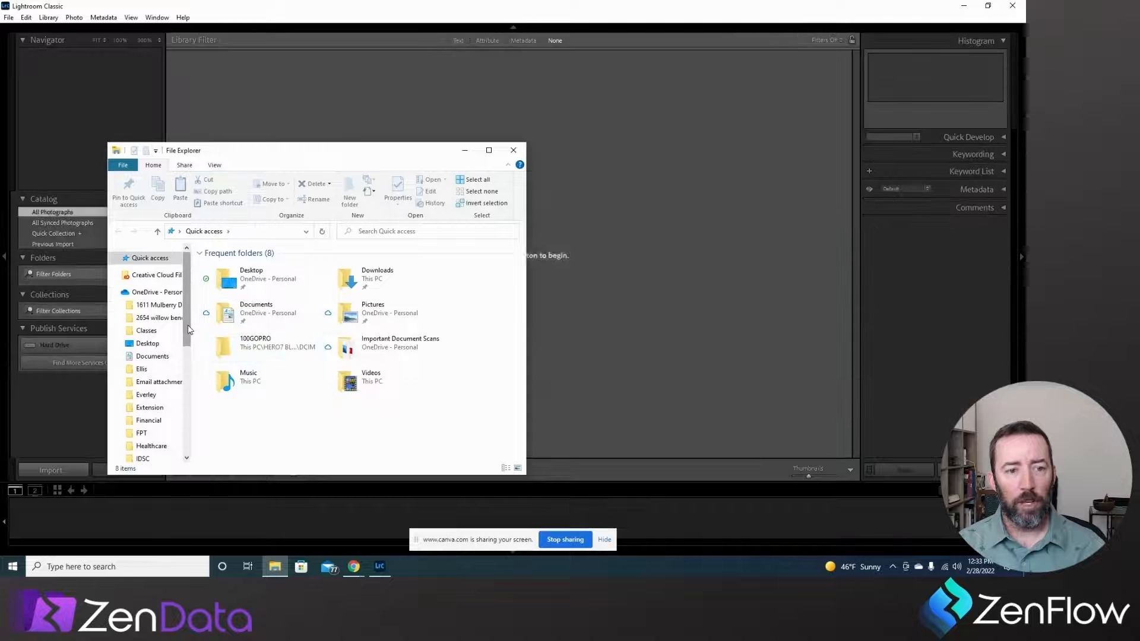
{"action": "left_click_drag", "start_coordinate": [188, 334], "coordinate": [187, 438]}
{"action": "left_click", "coordinate": [137, 433]}
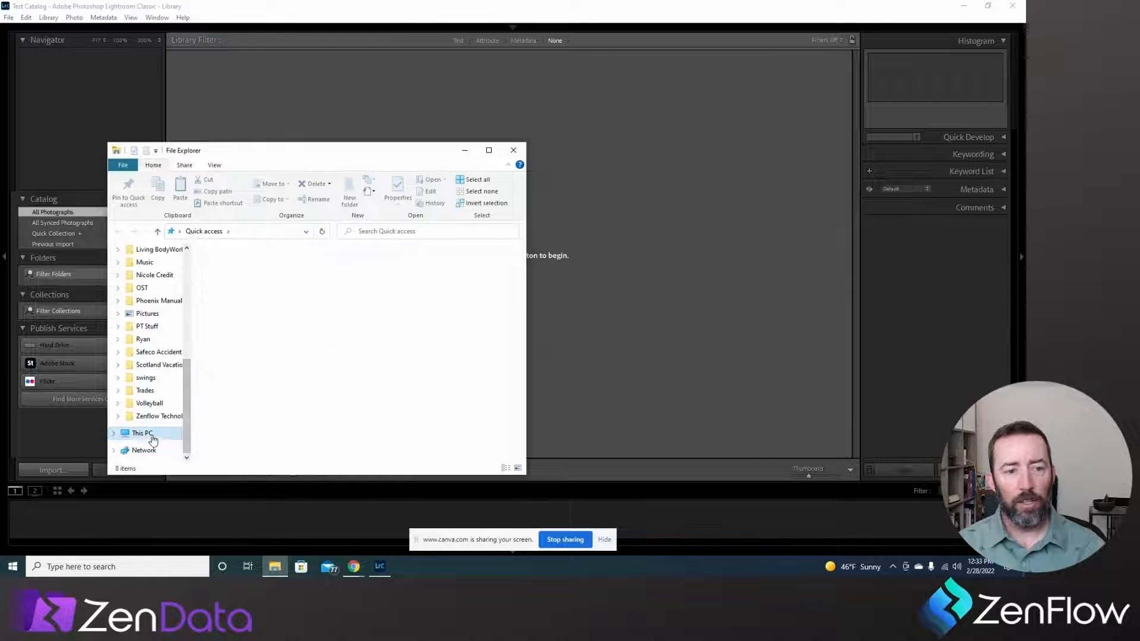
{"action": "double_click", "coordinate": [240, 419]}
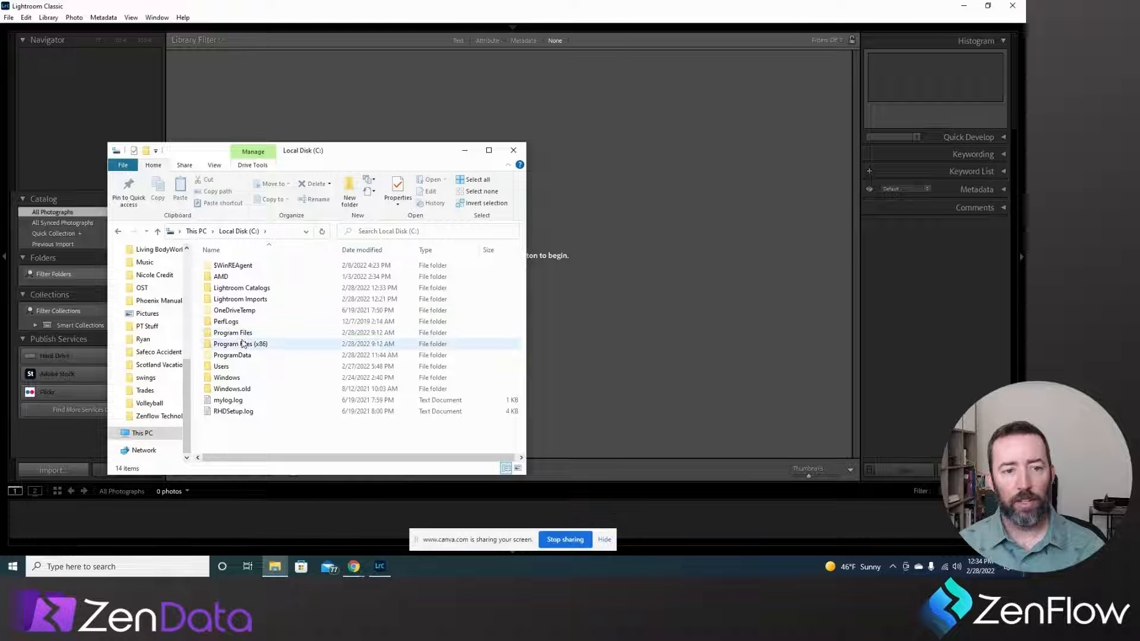
{"action": "double_click", "coordinate": [244, 288]}
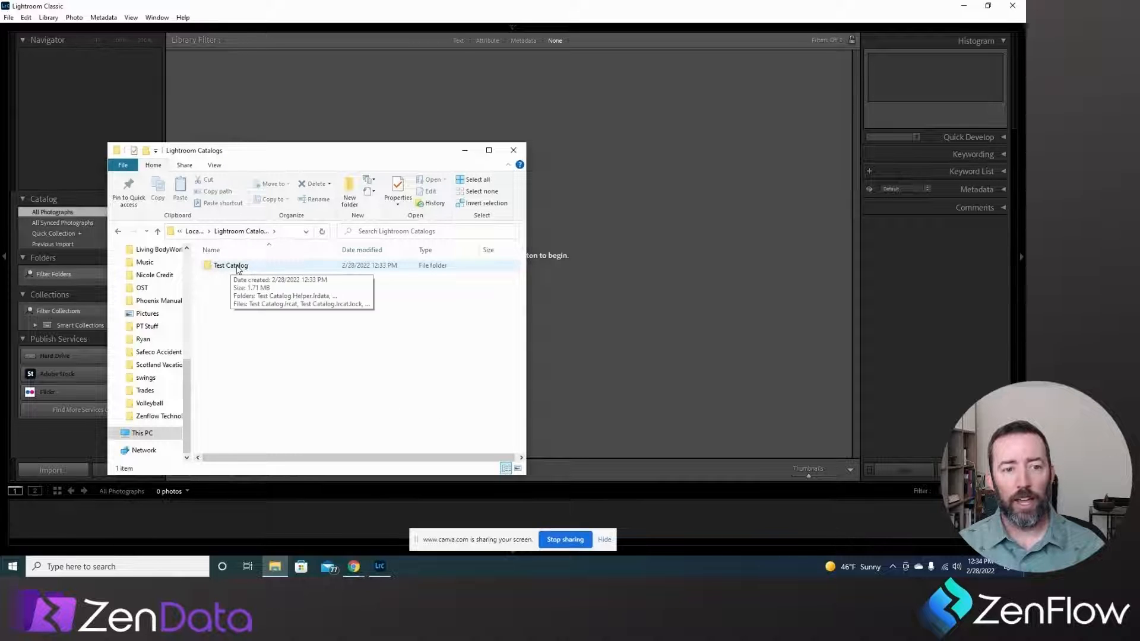
{"action": "double_click", "coordinate": [240, 268]}
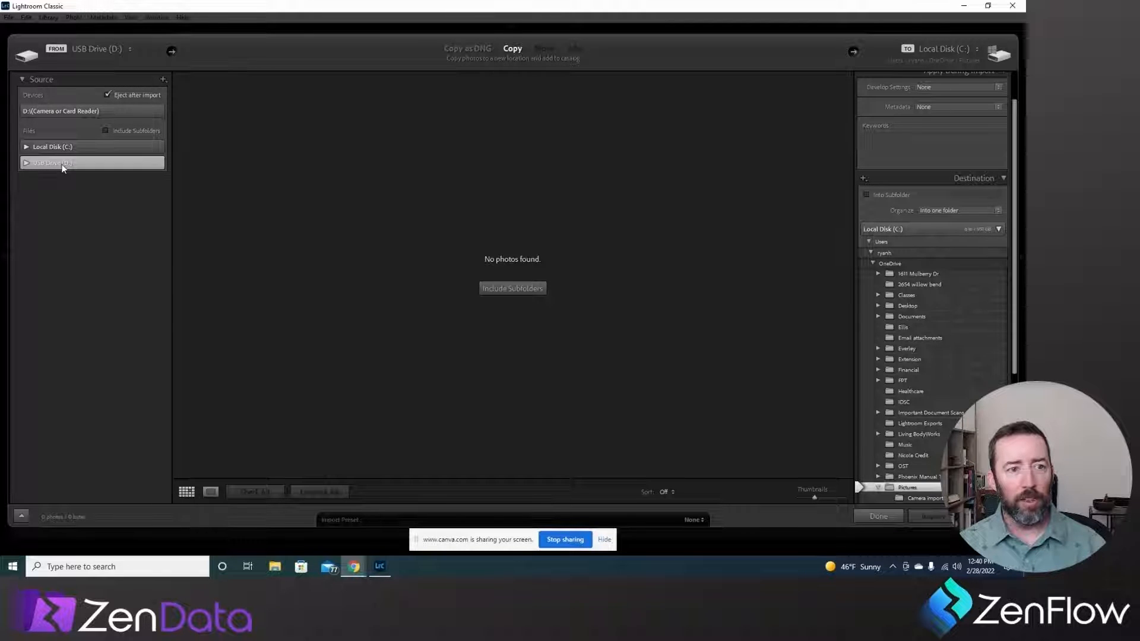
Choose the PICTURES folder on USB Drive (D:) as the import source and Lightroom Imports on Local Disk (C:) as the destination
{"action": "left_click", "coordinate": [26, 164]}
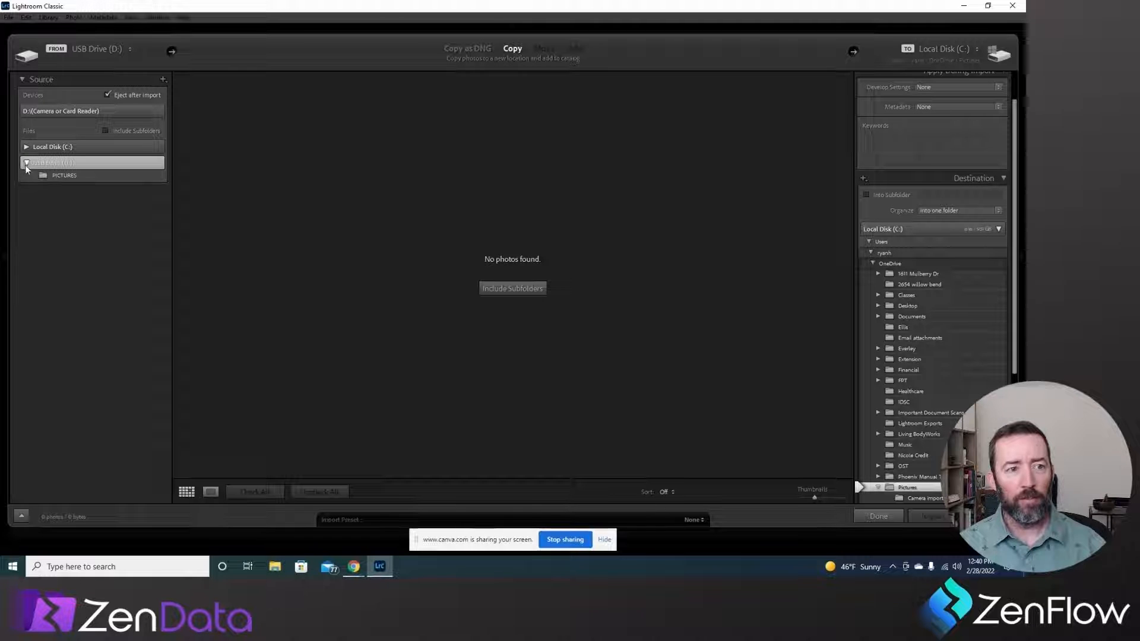
{"action": "left_click", "coordinate": [62, 176]}
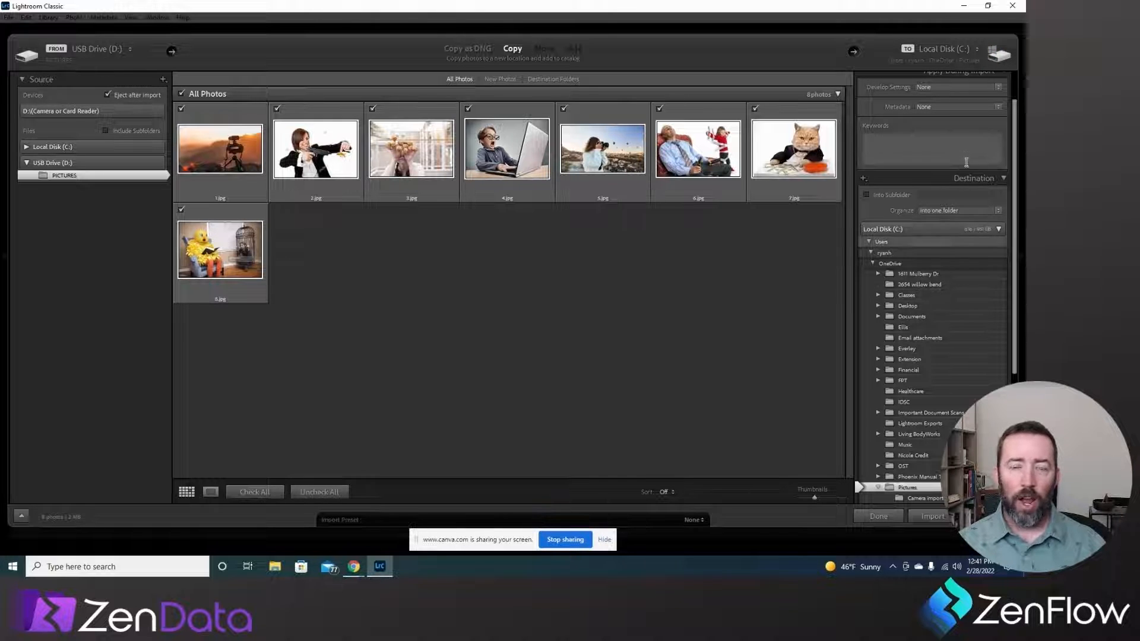
{"action": "left_click", "coordinate": [974, 57]}
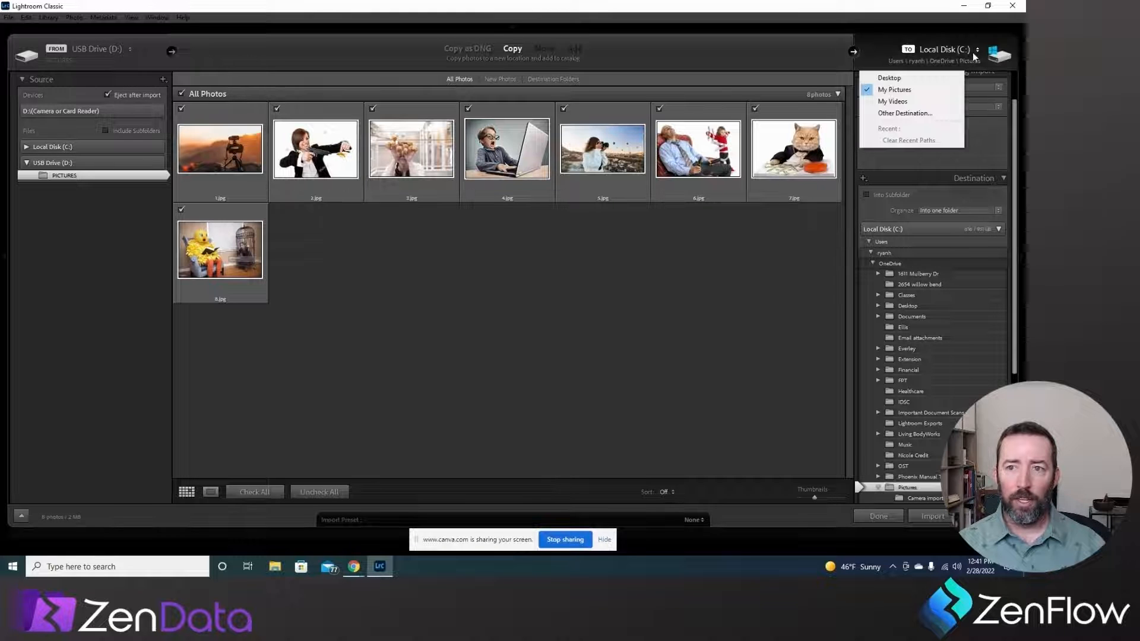
{"action": "left_click", "coordinate": [908, 113]}
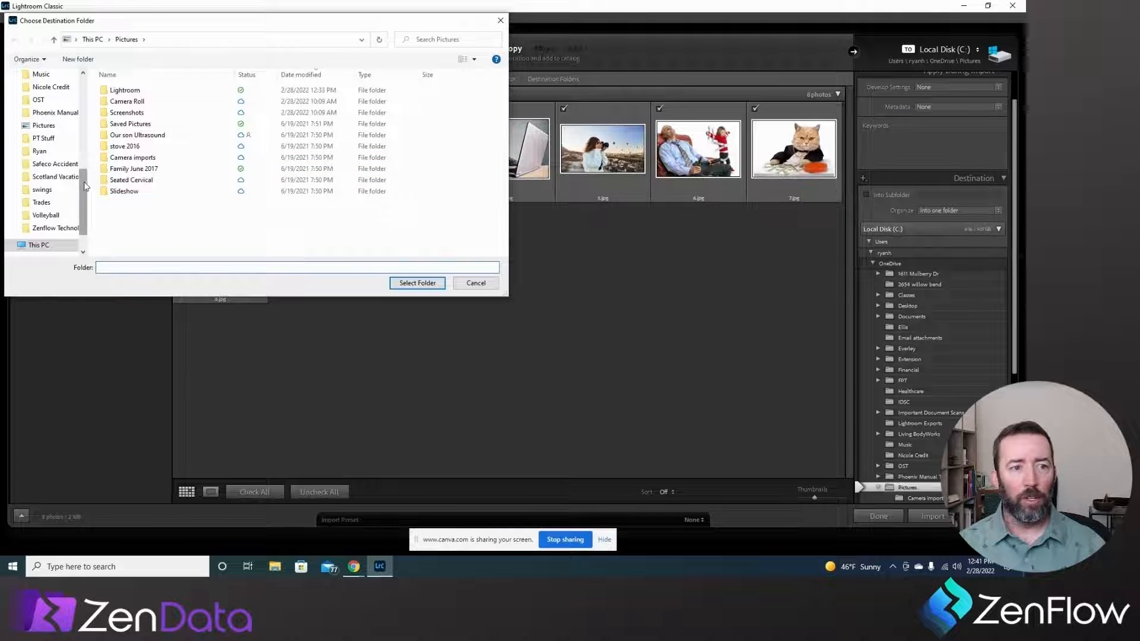
{"action": "left_click_drag", "start_coordinate": [82, 183], "coordinate": [82, 196]}
{"action": "left_click", "coordinate": [38, 206]}
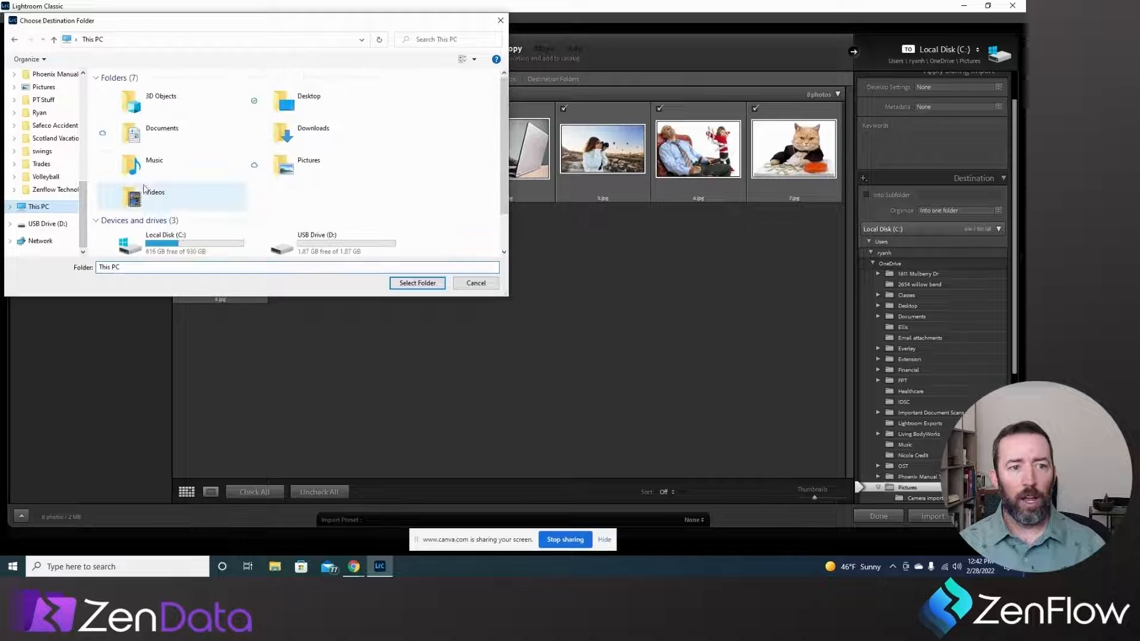
{"action": "scroll", "coordinate": [184, 172], "scroll_direction": "down", "scroll_amount": 1}
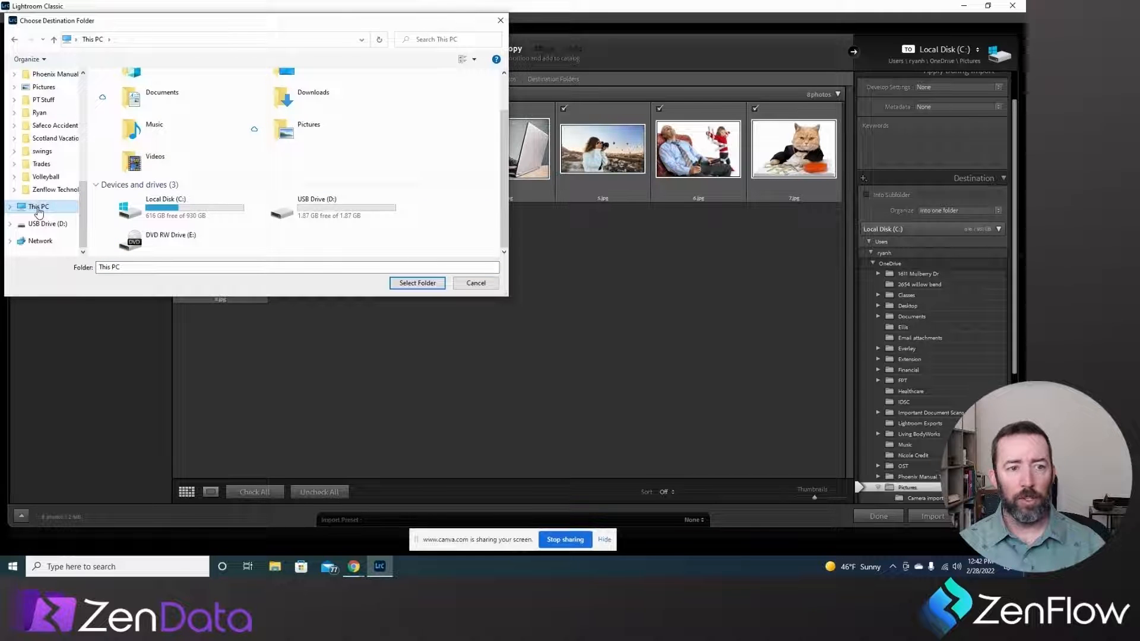
{"action": "double_click", "coordinate": [165, 205]}
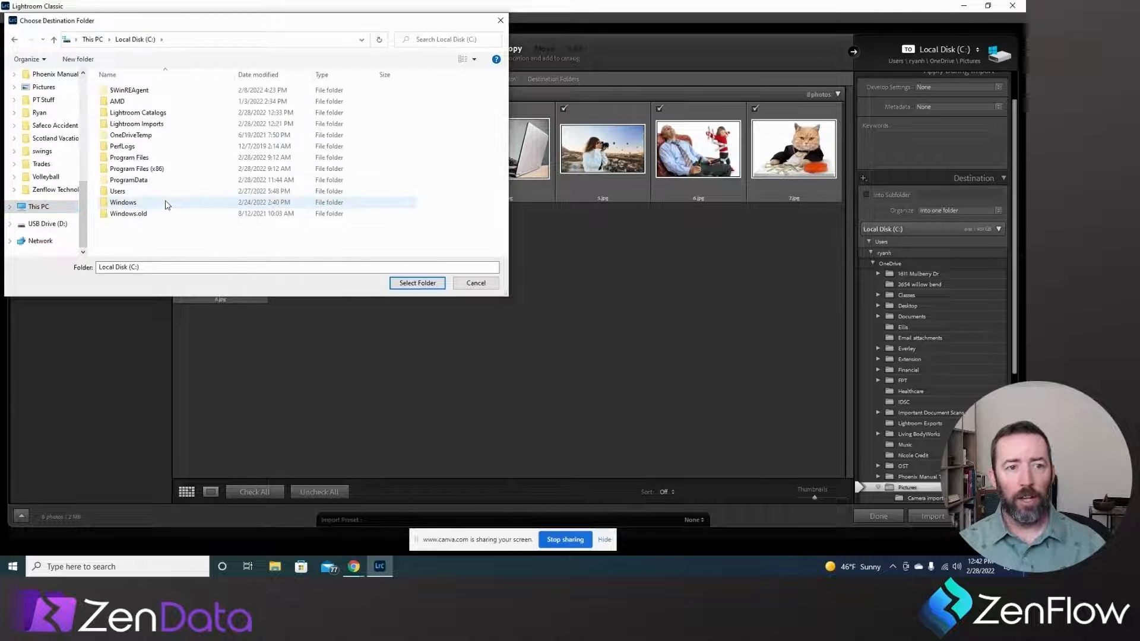
{"action": "double_click", "coordinate": [147, 125]}
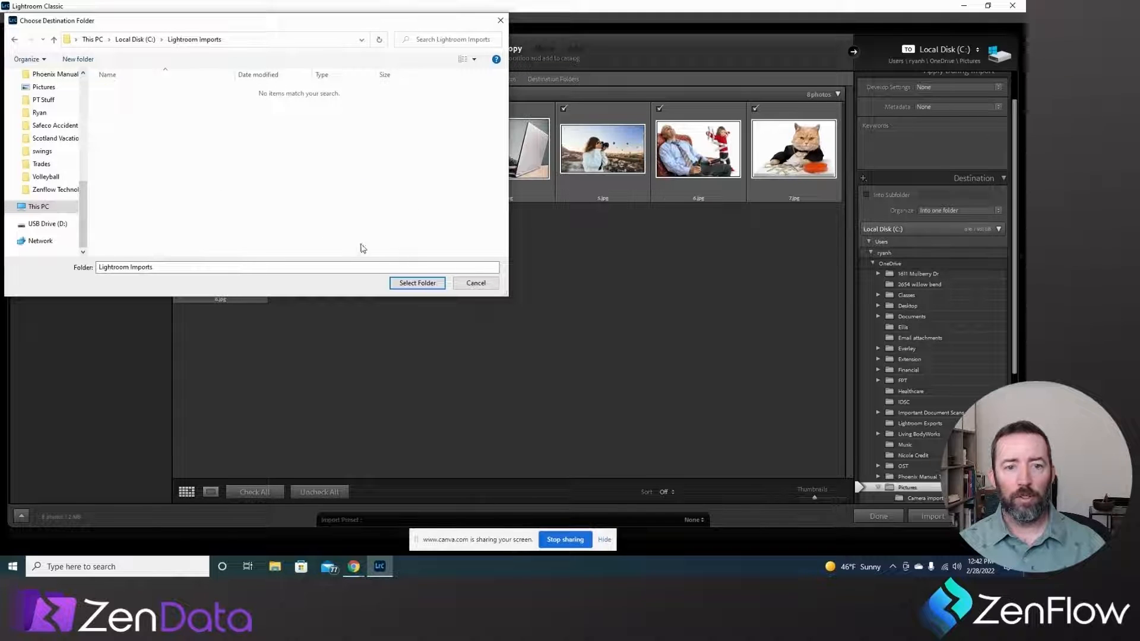
{"action": "left_click", "coordinate": [419, 283]}
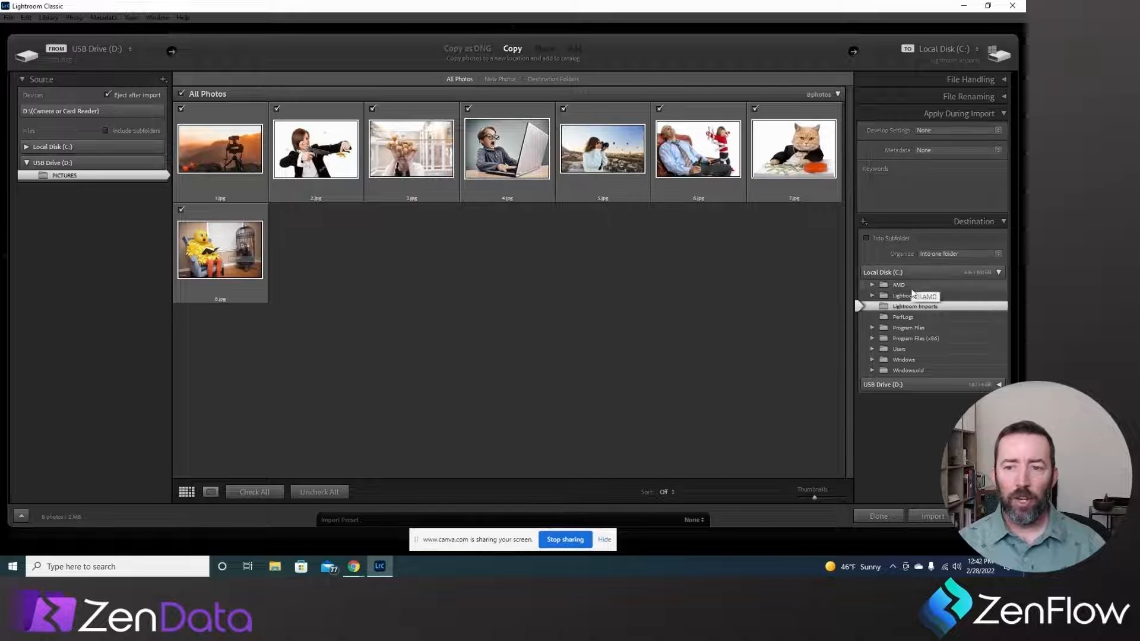
Place the imported photos into a subfolder of the destination named "Test photo shoot"
{"action": "left_click", "coordinate": [866, 239]}
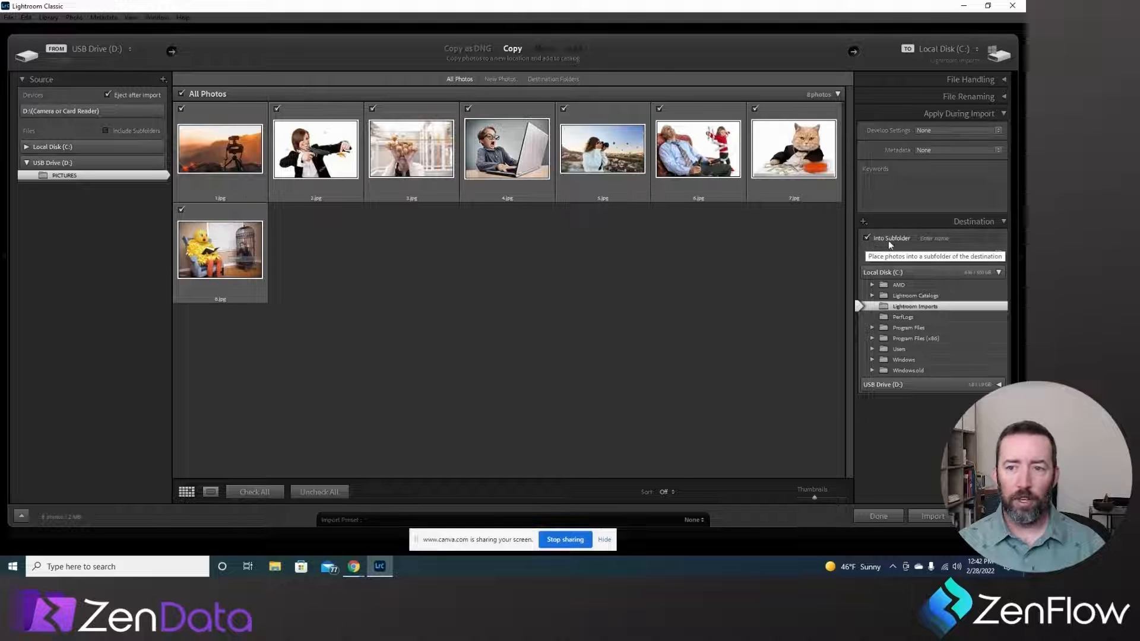
{"action": "left_click", "coordinate": [929, 238]}
{"action": "left_click", "coordinate": [930, 238]}
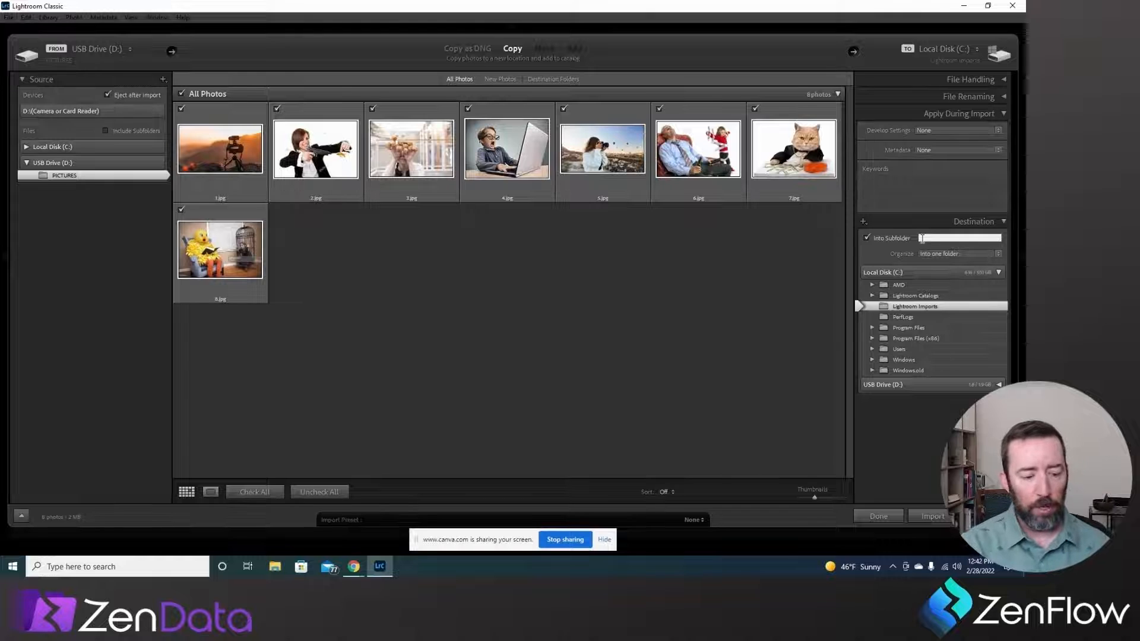
{"action": "type", "text": "Test fol"}
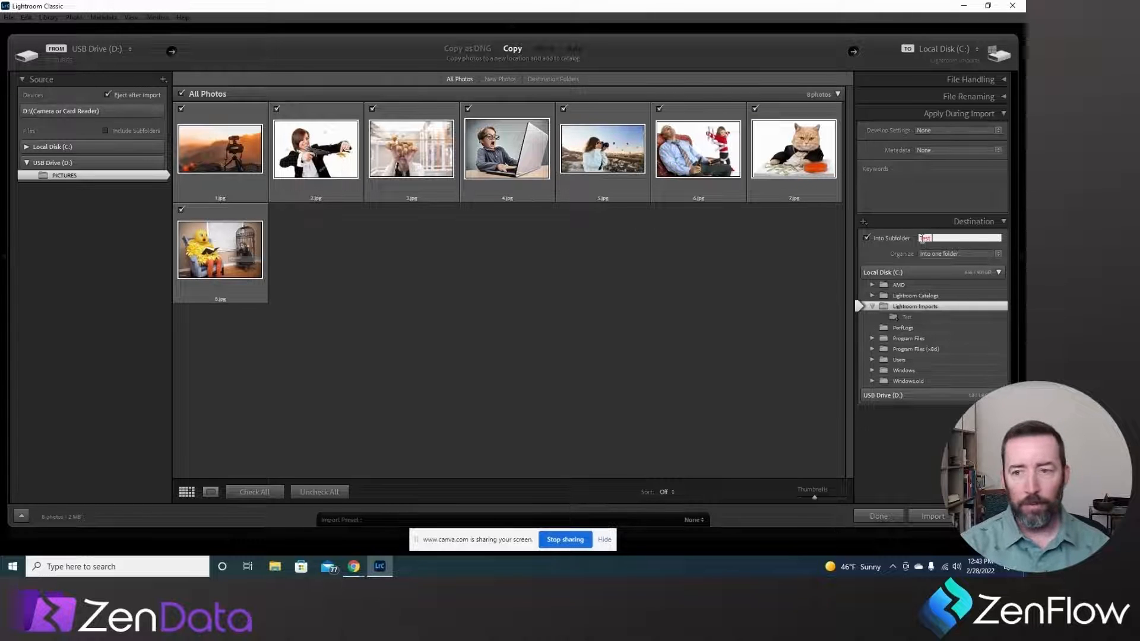
{"action": "key", "text": "BackSpace"}
{"action": "key", "text": "BackSpace"}
{"action": "key", "text": "BackSpace"}
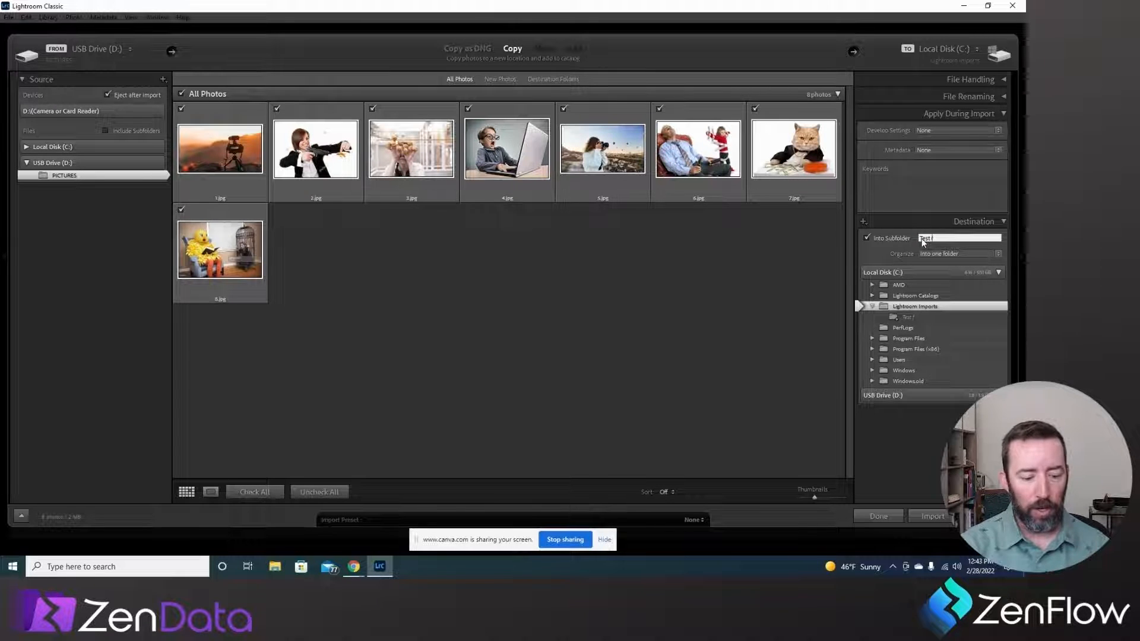
{"action": "type", "text": "photo shoot"}
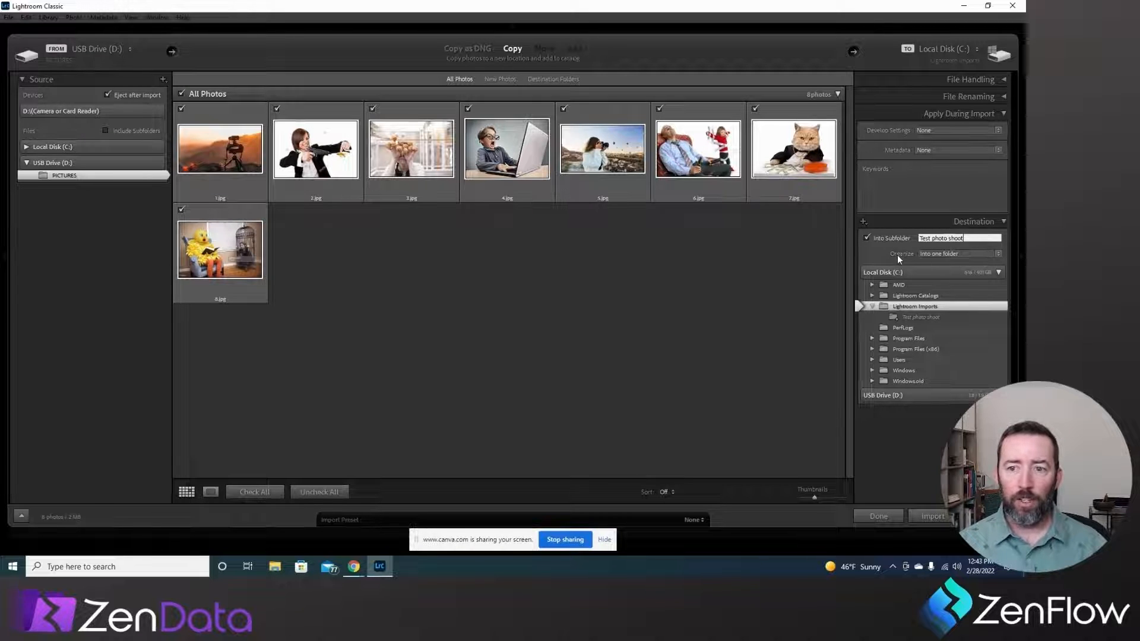
Try organizing the imported photos by date, and switch back to organizing them into one folder
{"action": "left_click", "coordinate": [999, 253]}
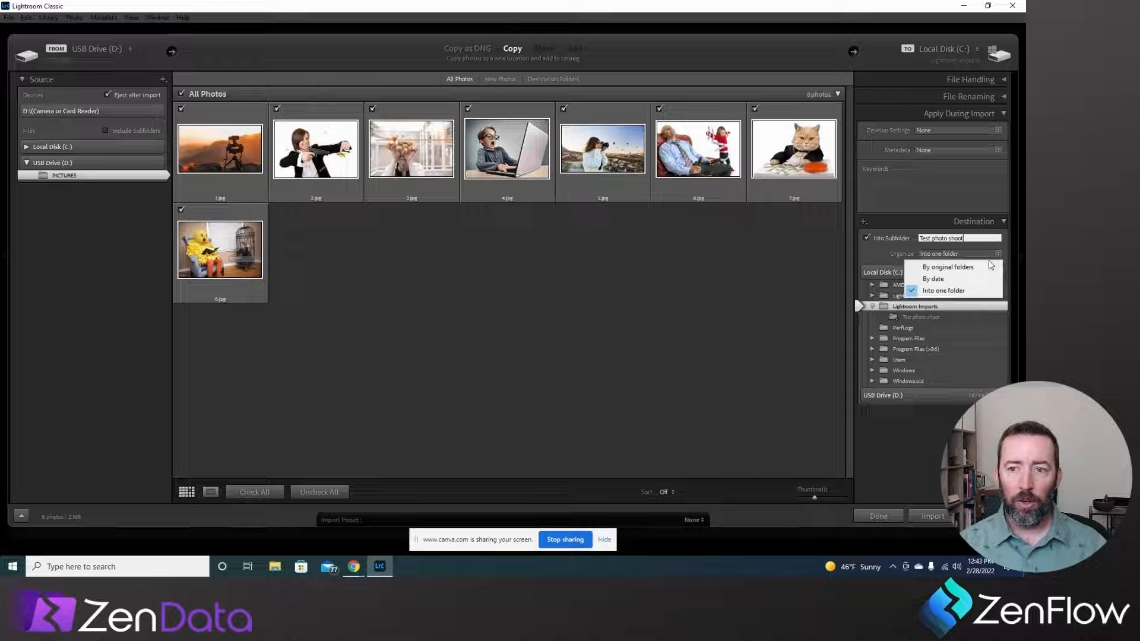
{"action": "left_click", "coordinate": [960, 279]}
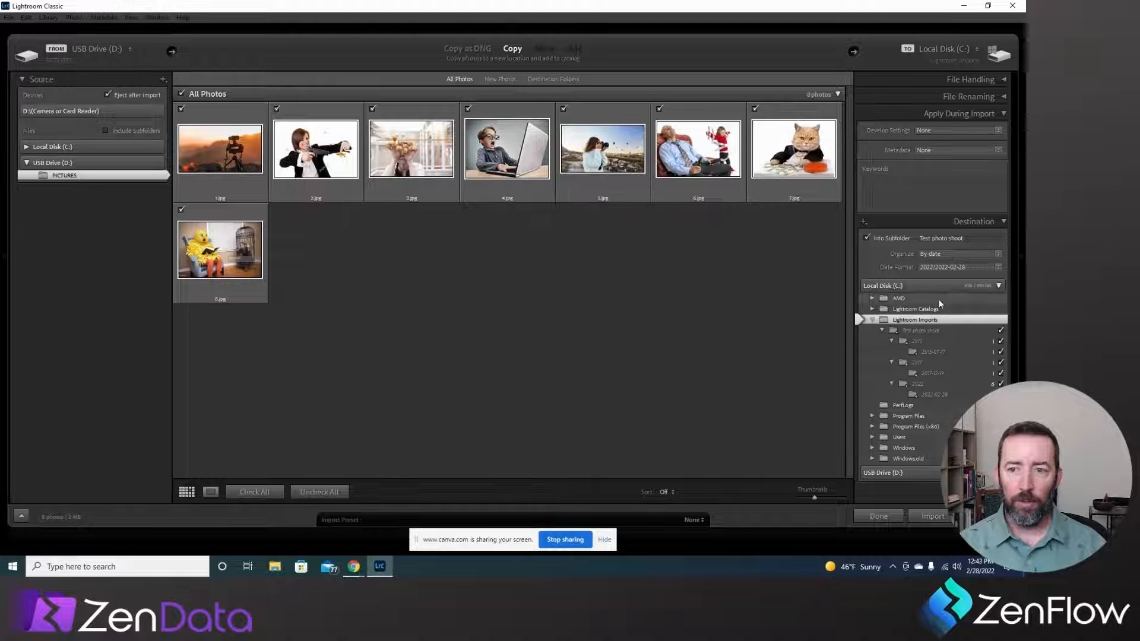
{"action": "left_click", "coordinate": [996, 257]}
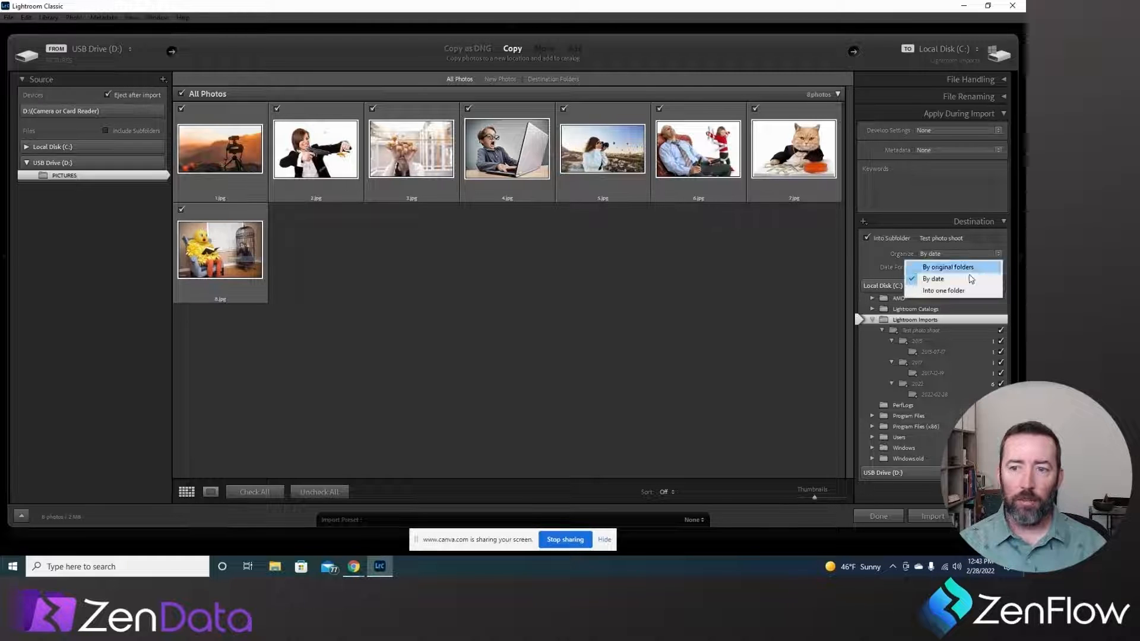
{"action": "left_click", "coordinate": [945, 289]}
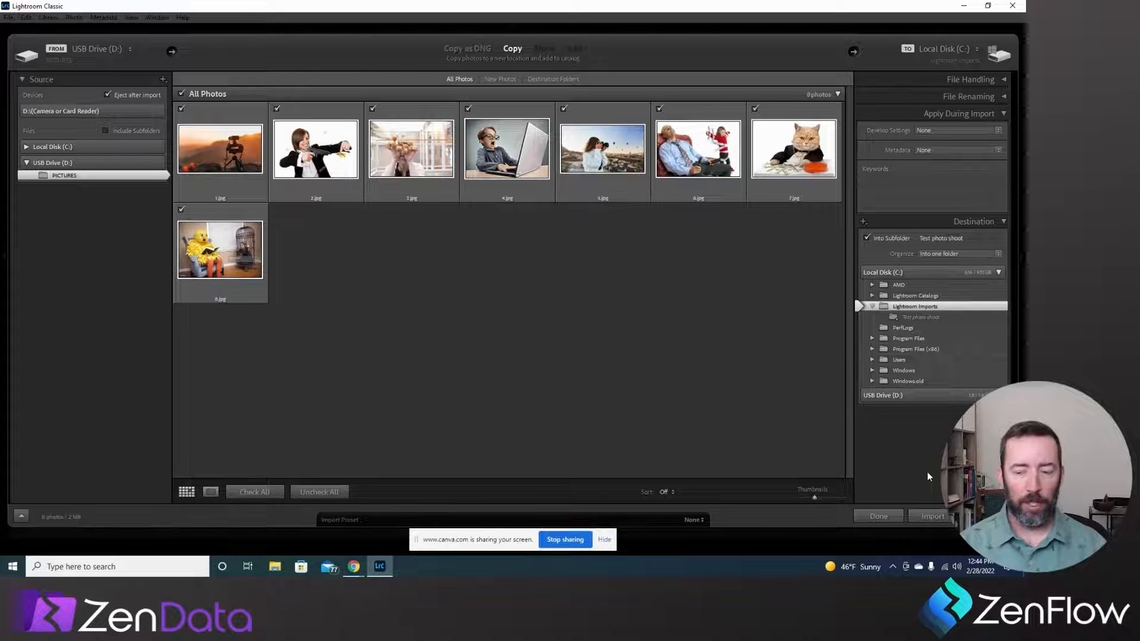
Import all the checked photos into the catalog
{"action": "left_click", "coordinate": [930, 517]}
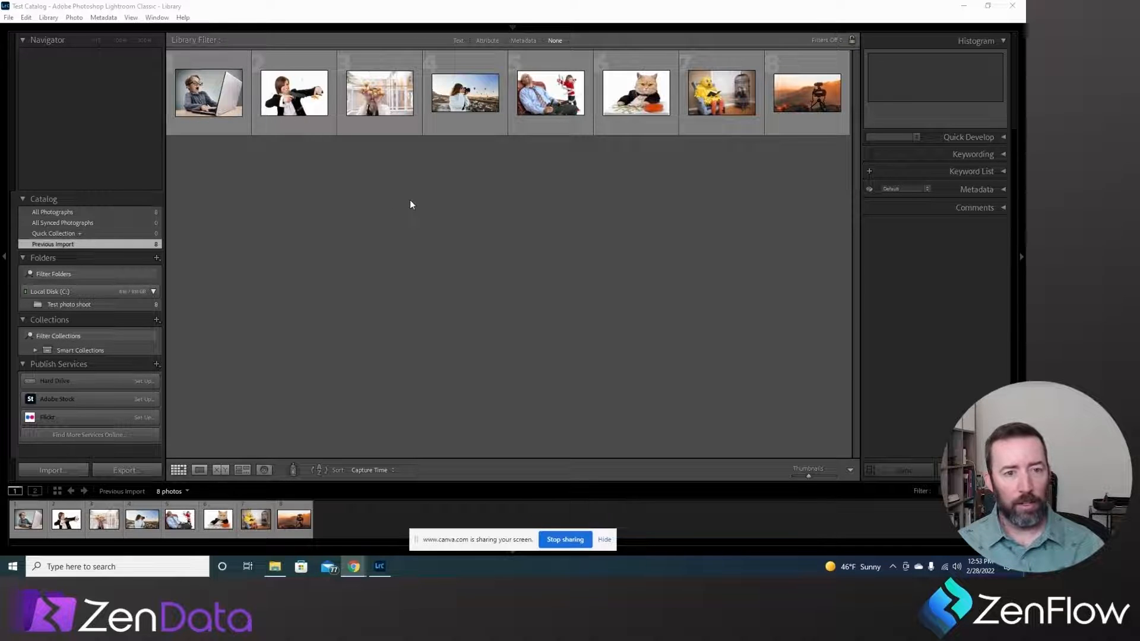
Select all the imported photos and open the export settings for them, moving the dialog to the middle of the screen
{"action": "left_click", "coordinate": [390, 188]}
{"action": "key", "text": "ctrl+a"}
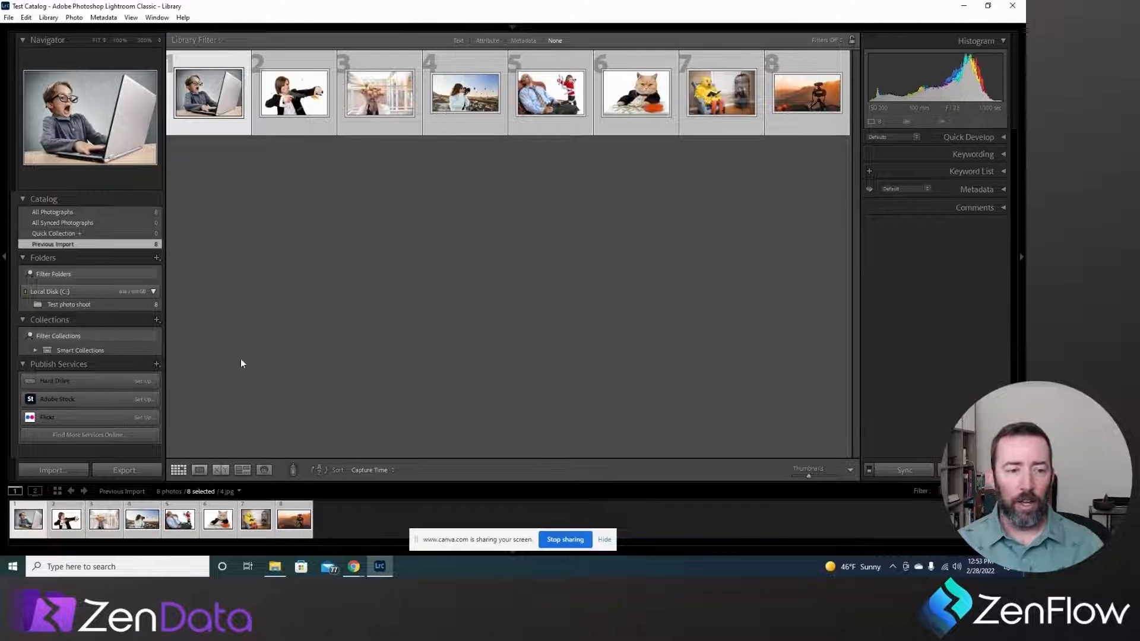
{"action": "left_click", "coordinate": [137, 469]}
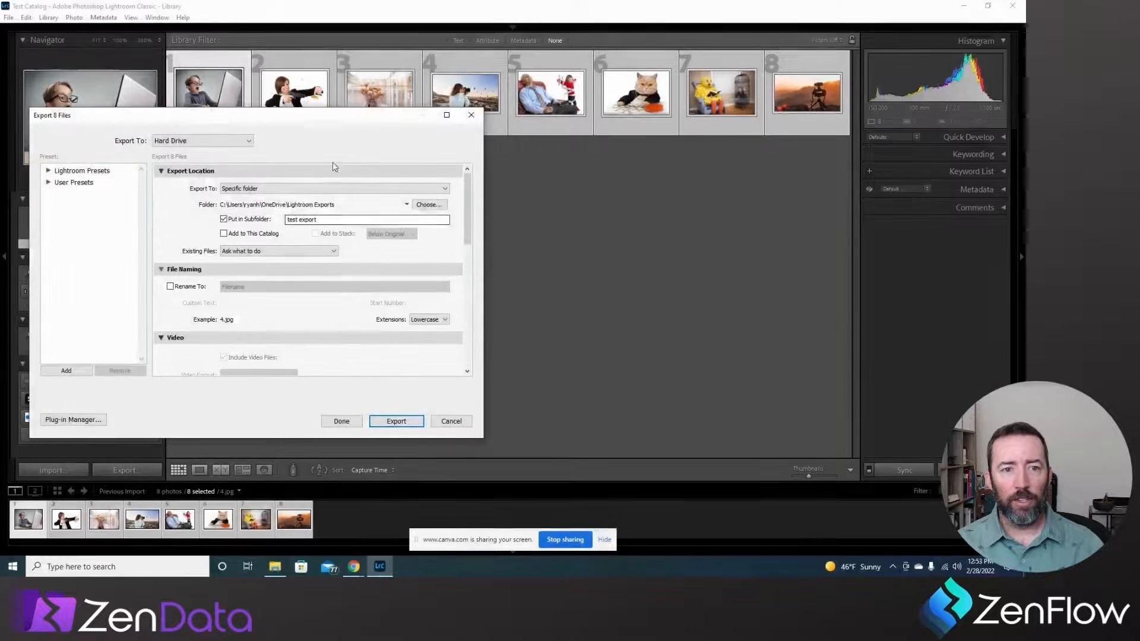
{"action": "left_click_drag", "start_coordinate": [317, 120], "coordinate": [591, 125]}
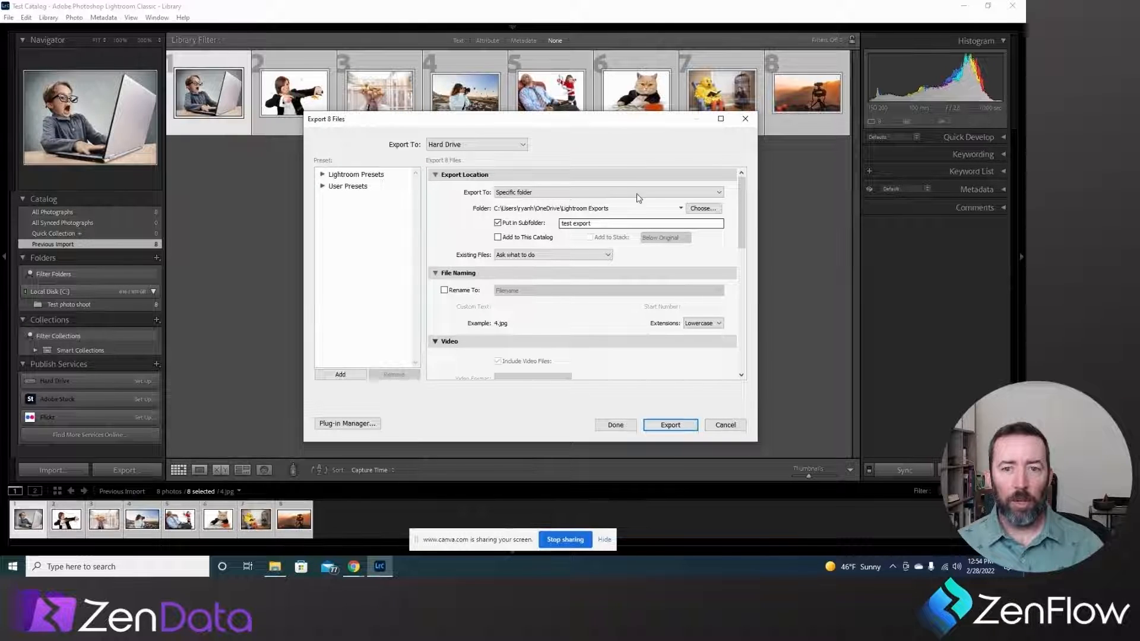
Set the export location to a specific folder and choose the Lightroom Exports folder in the personal OneDrive
{"action": "left_click", "coordinate": [720, 193]}
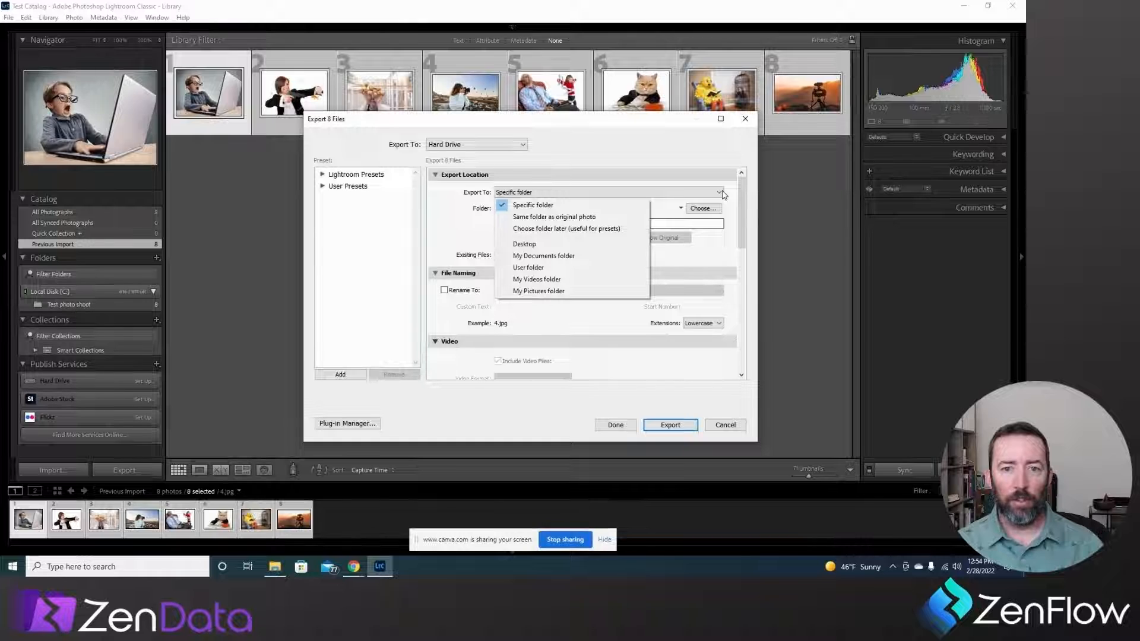
{"action": "left_click", "coordinate": [530, 206]}
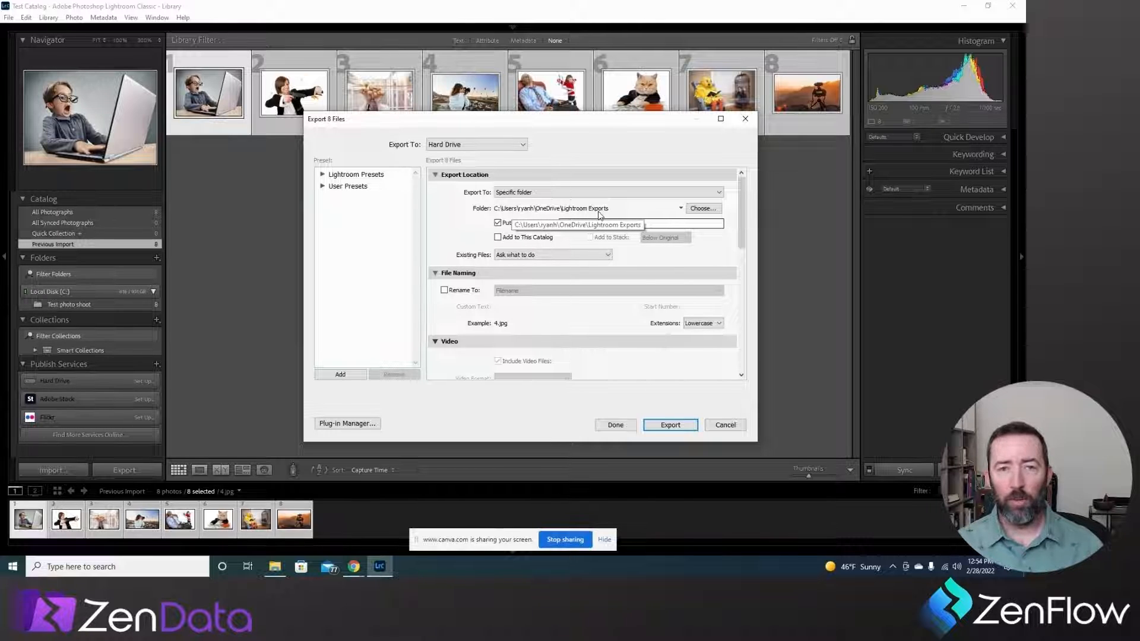
{"action": "left_click", "coordinate": [696, 208]}
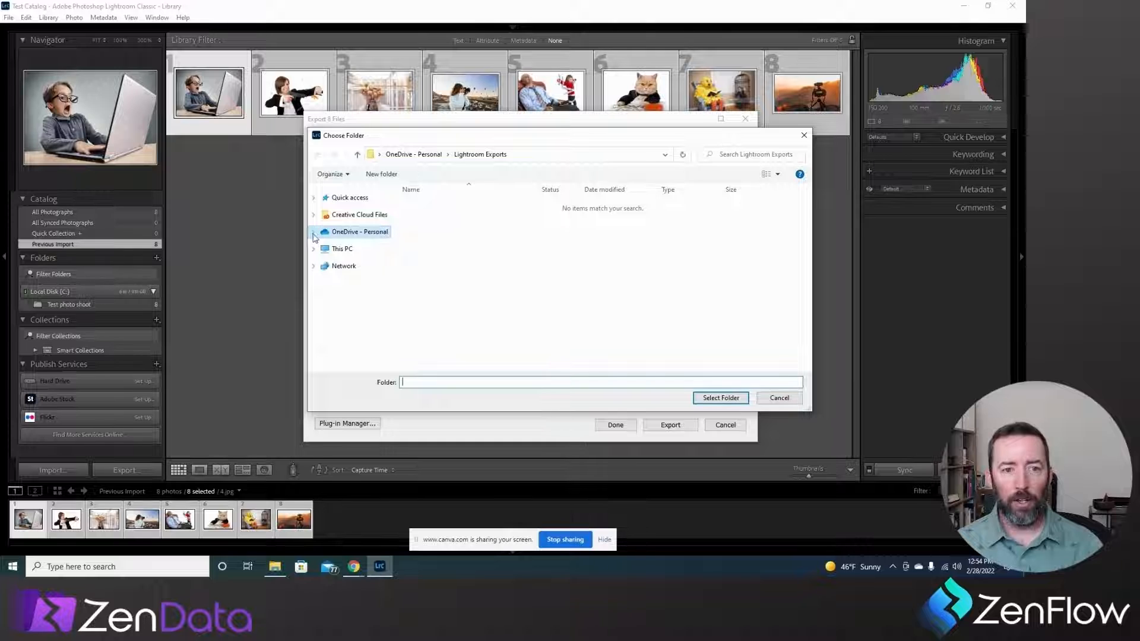
{"action": "left_click", "coordinate": [313, 232]}
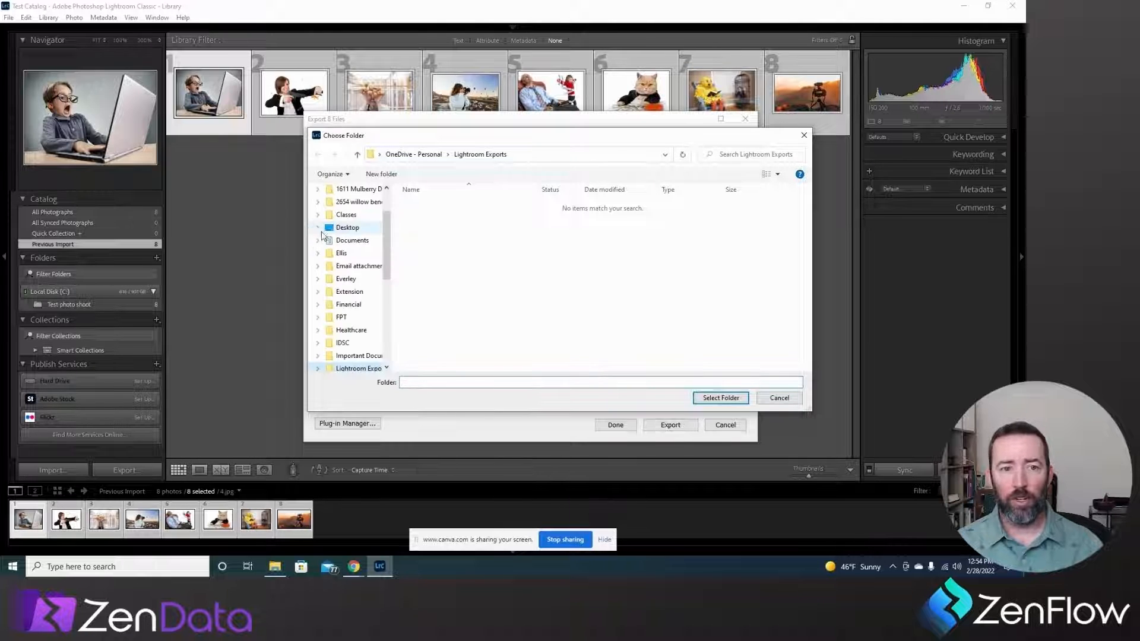
{"action": "scroll", "coordinate": [386, 236], "scroll_direction": "down", "scroll_amount": 2}
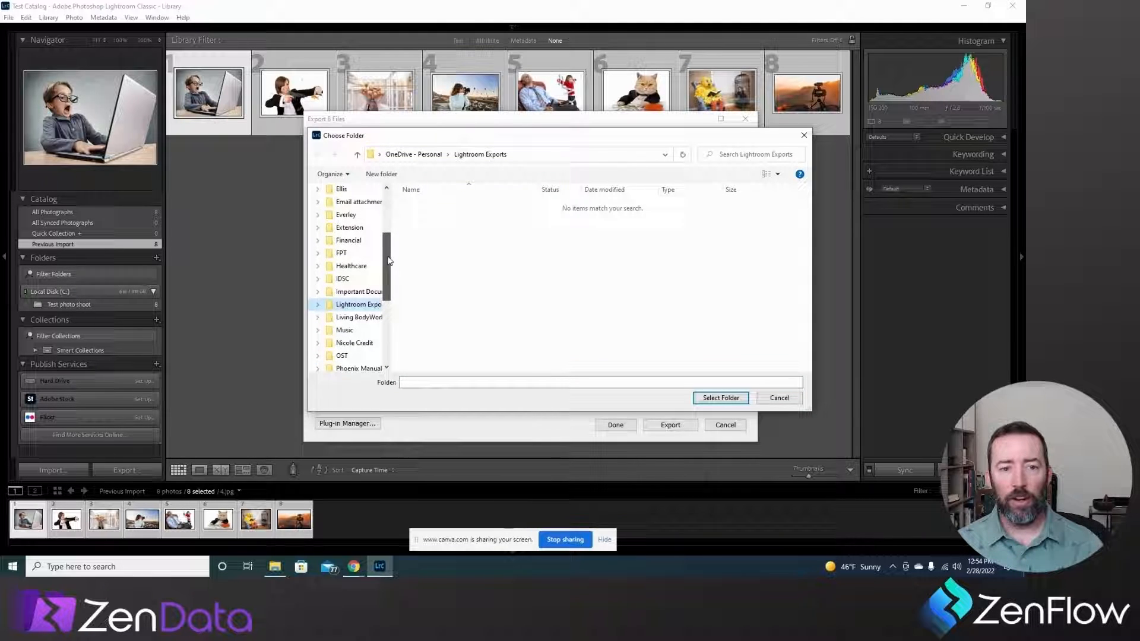
{"action": "left_click", "coordinate": [350, 309]}
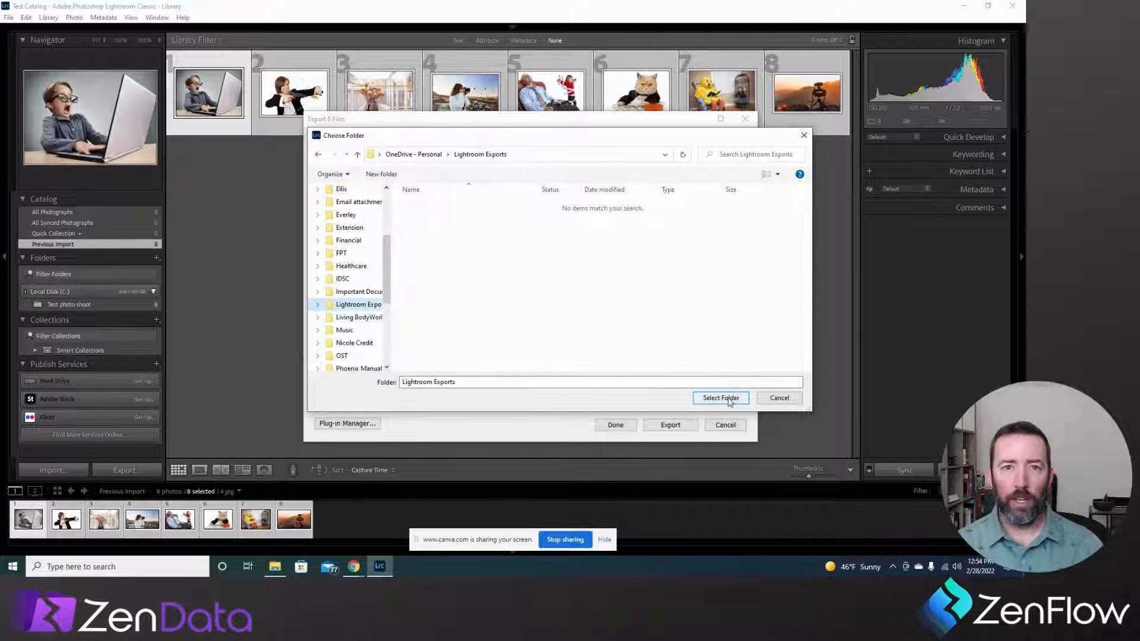
{"action": "left_click", "coordinate": [720, 397]}
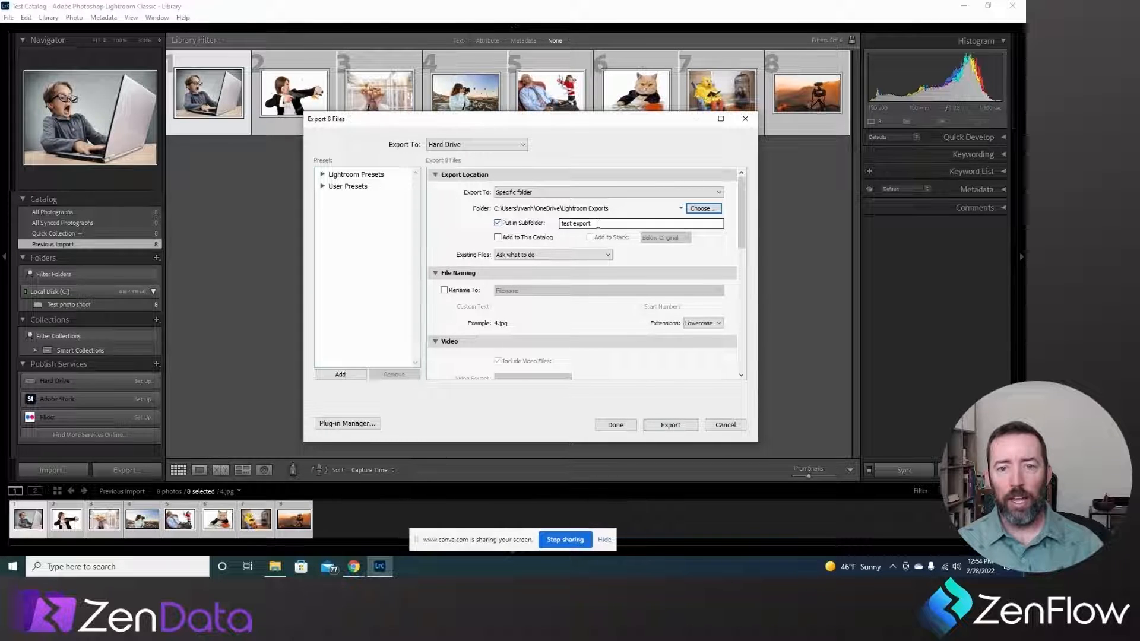
Keep "test export" as the export subfolder, review the remaining export settings, and export the selected photos
{"action": "left_click_drag", "start_coordinate": [561, 224], "coordinate": [595, 224]}
{"action": "left_click", "coordinate": [594, 224]}
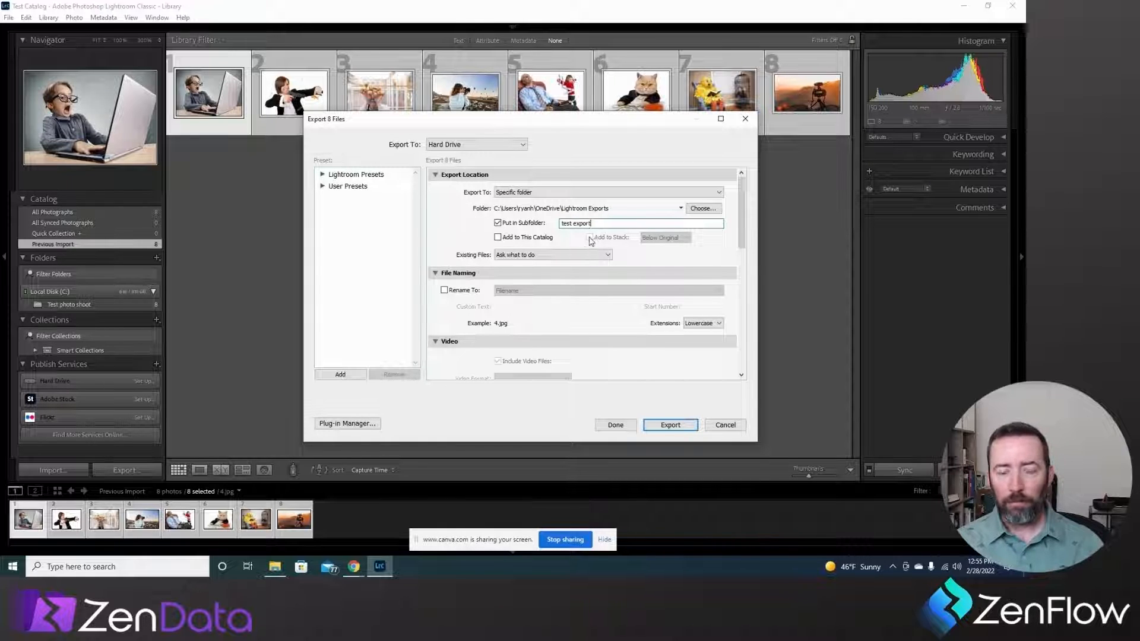
{"action": "left_click", "coordinate": [579, 258]}
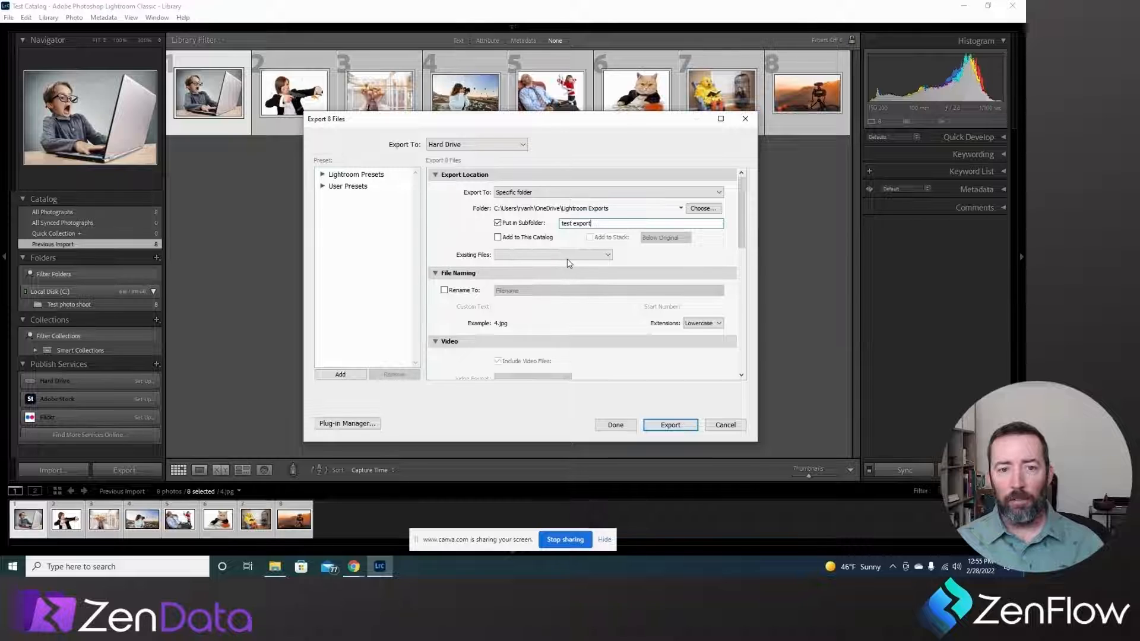
{"action": "scroll", "coordinate": [640, 281], "scroll_direction": "down", "scroll_amount": 6}
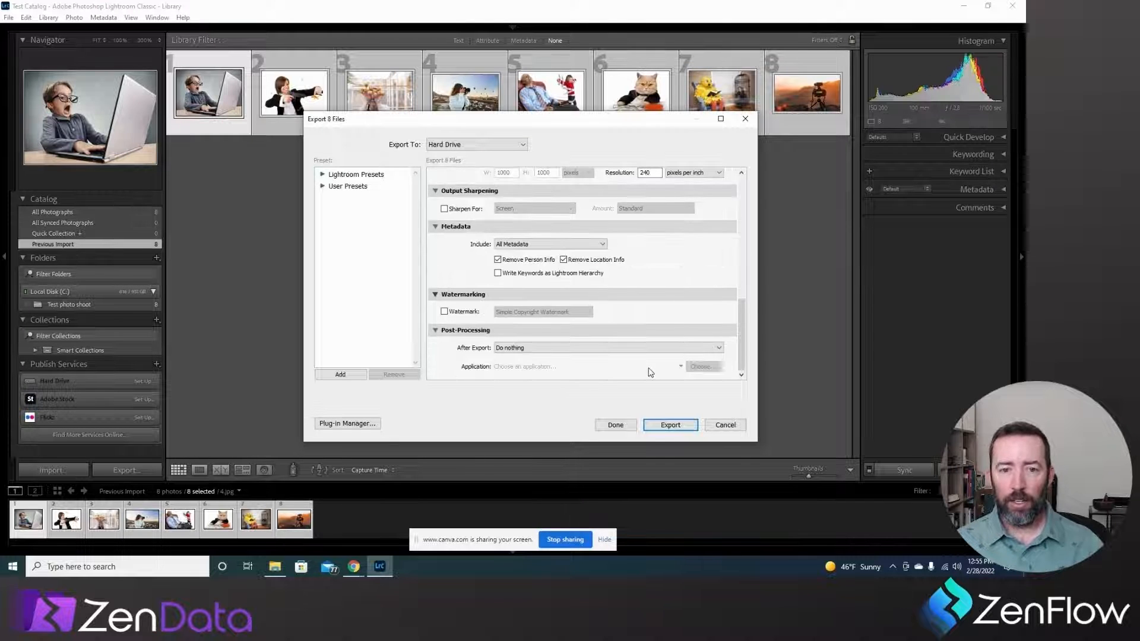
{"action": "left_click", "coordinate": [667, 427]}
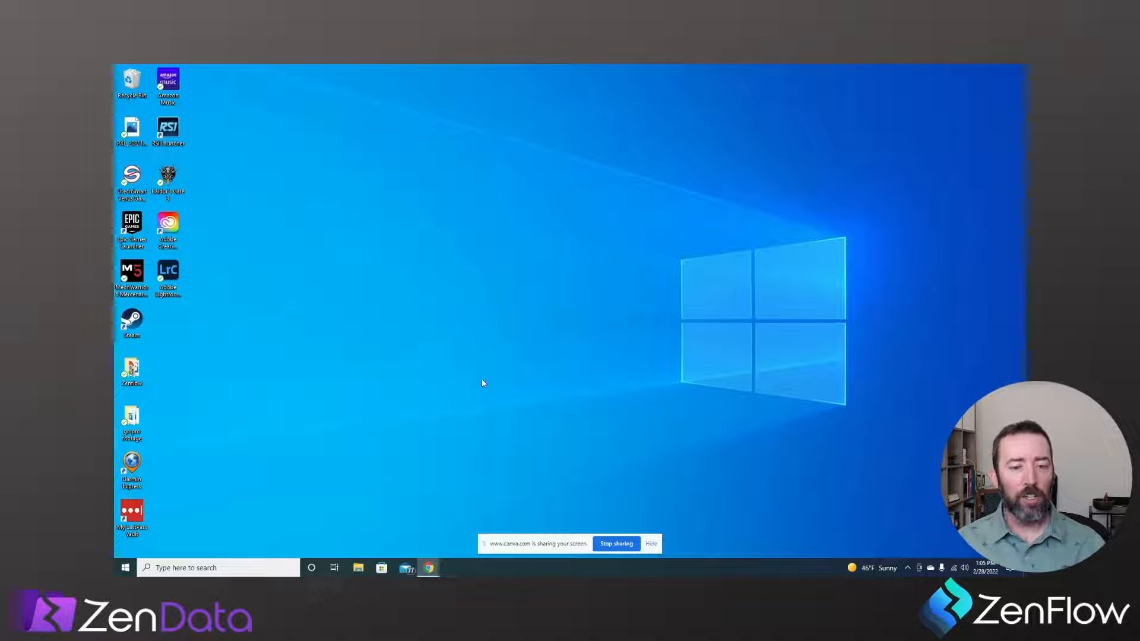
Switch to File Explorer, open two windows and arrange them side by side, each filling half of the screen
{"action": "left_click", "coordinate": [359, 570]}
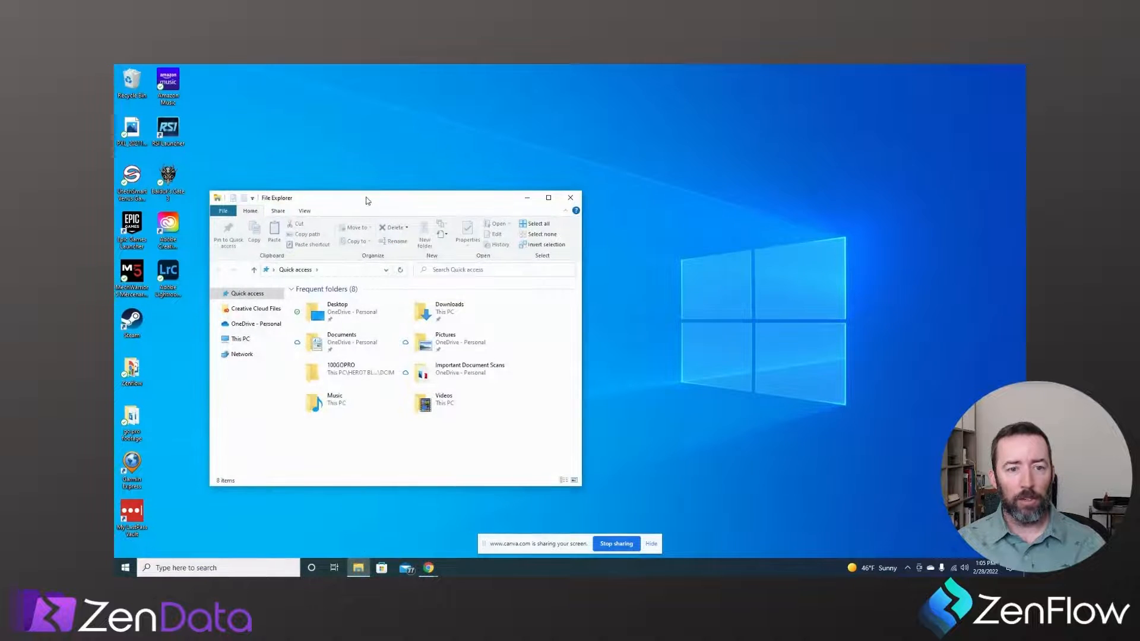
{"action": "mouse_move", "coordinate": [359, 571]}
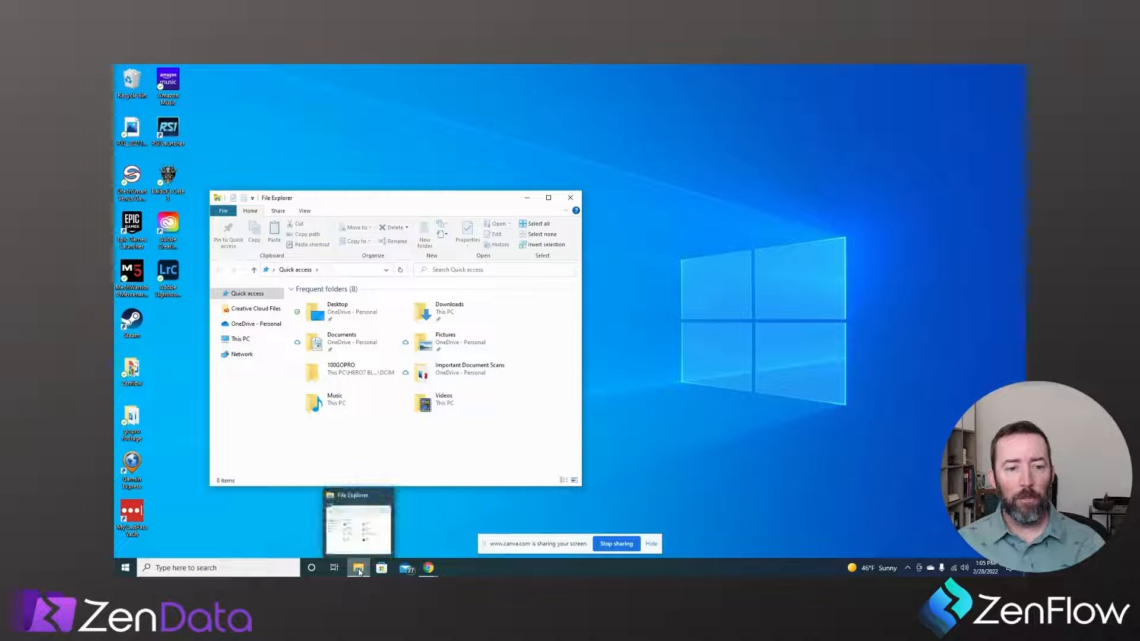
{"action": "middle_click", "coordinate": [359, 569]}
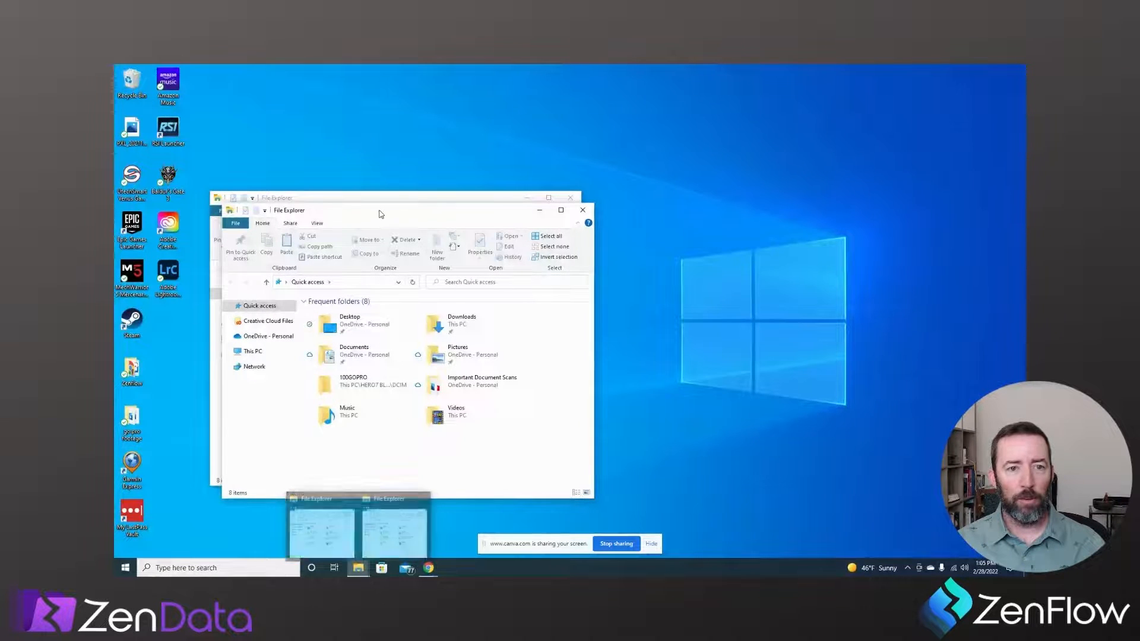
{"action": "left_click_drag", "start_coordinate": [381, 214], "coordinate": [750, 196]}
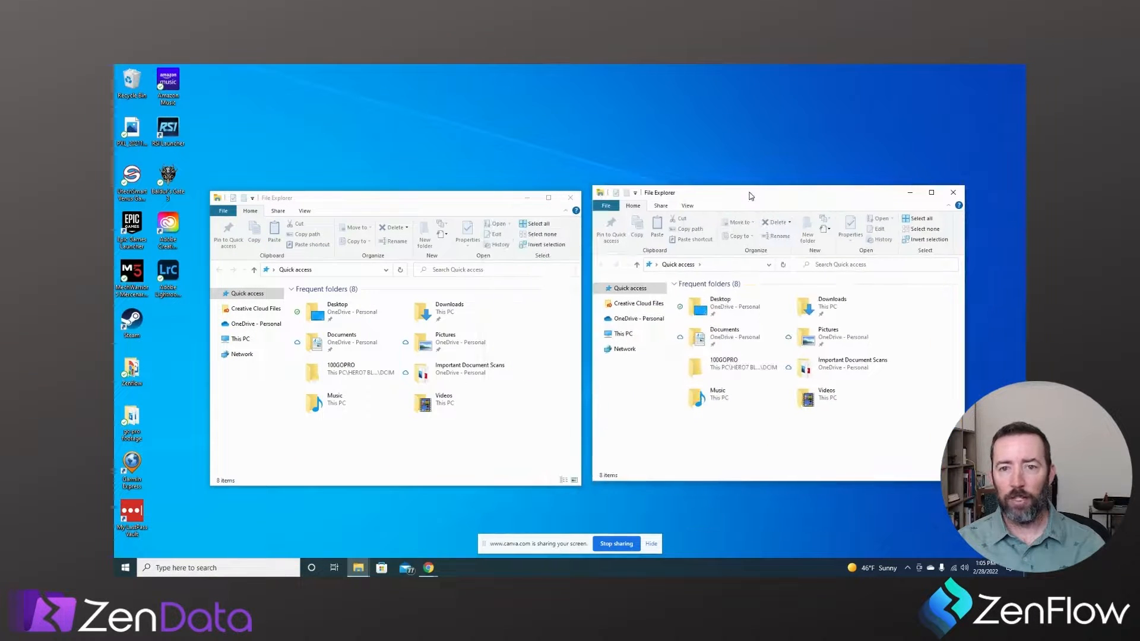
{"action": "left_click", "coordinate": [391, 202]}
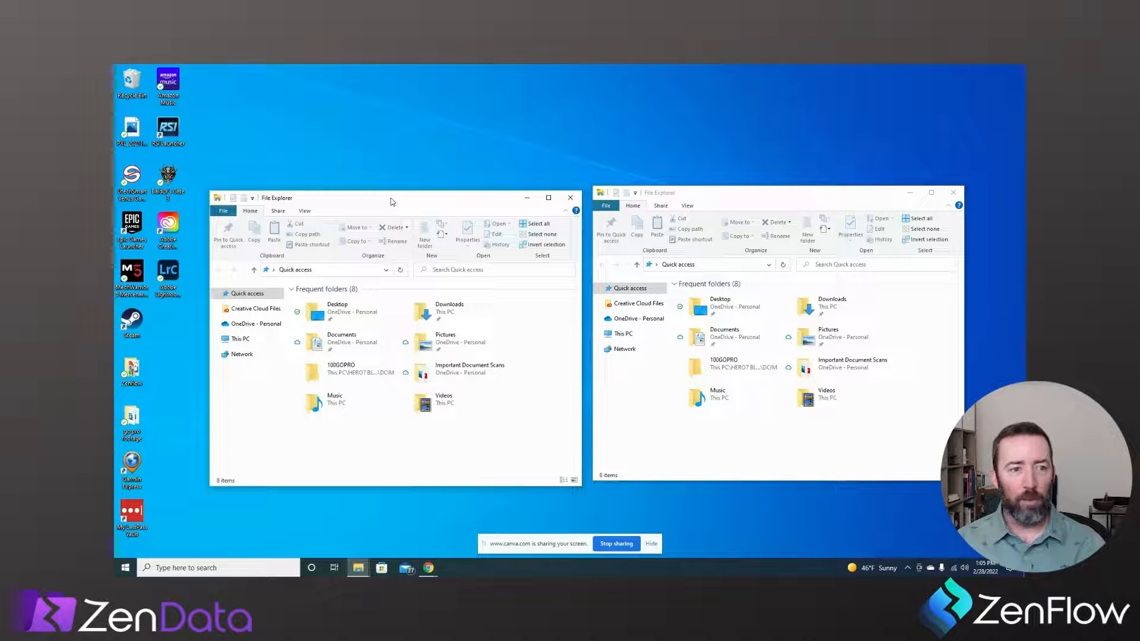
{"action": "left_click_drag", "start_coordinate": [391, 201], "coordinate": [115, 308]}
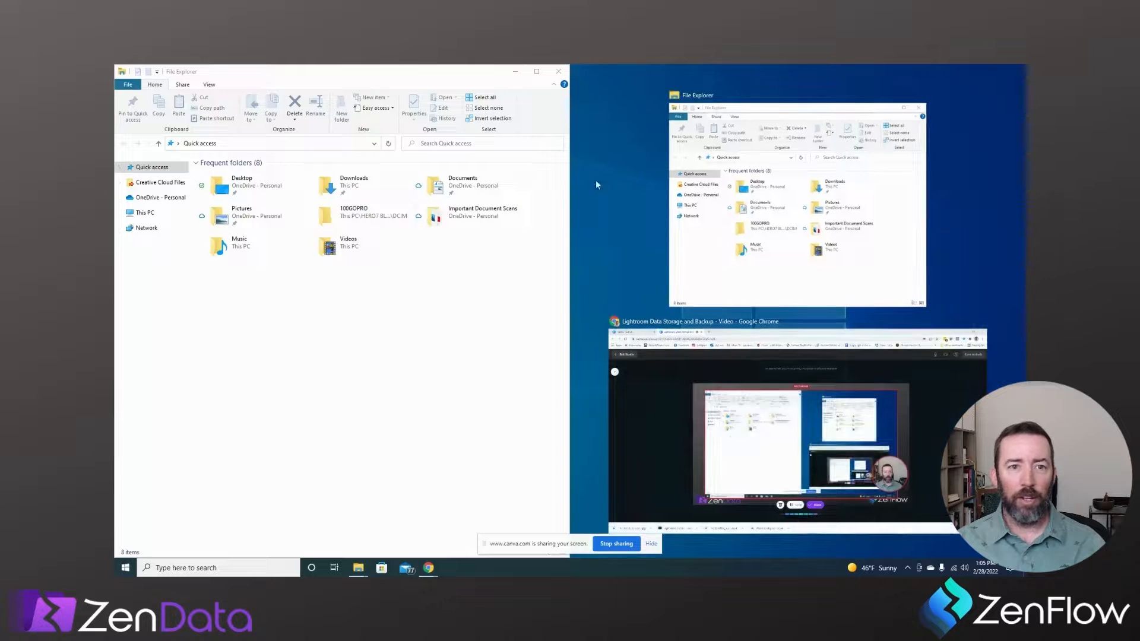
{"action": "left_click", "coordinate": [802, 116]}
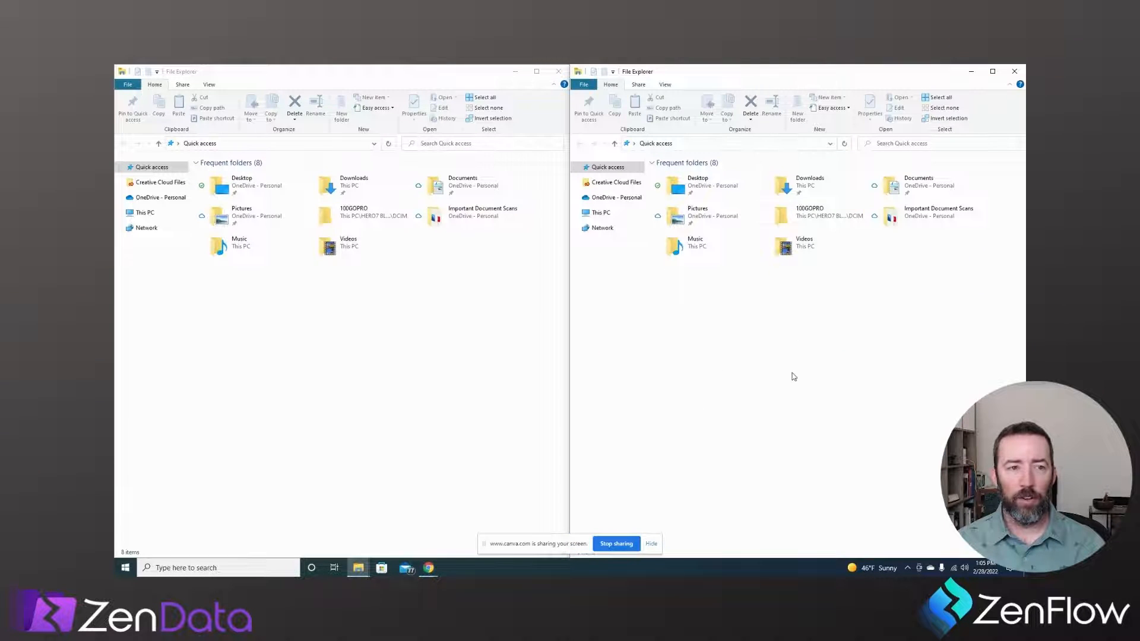
Show Local Disk (C:) in one File Explorer window and the ESD-USB (F:) drive in the other
{"action": "left_click", "coordinate": [145, 213]}
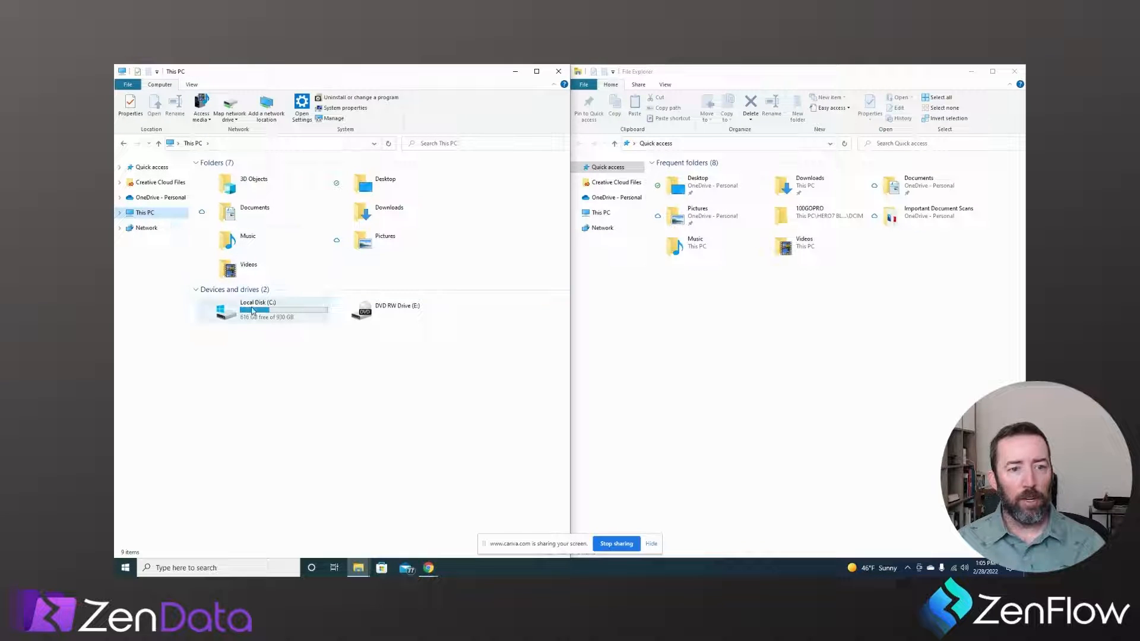
{"action": "double_click", "coordinate": [252, 310]}
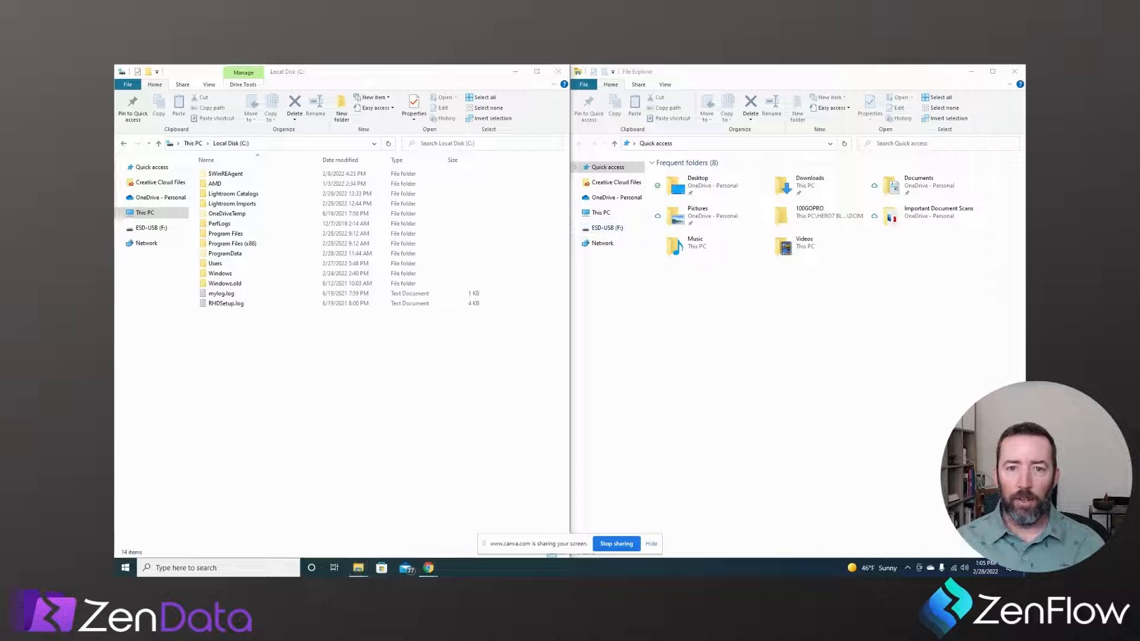
{"action": "left_click", "coordinate": [607, 229]}
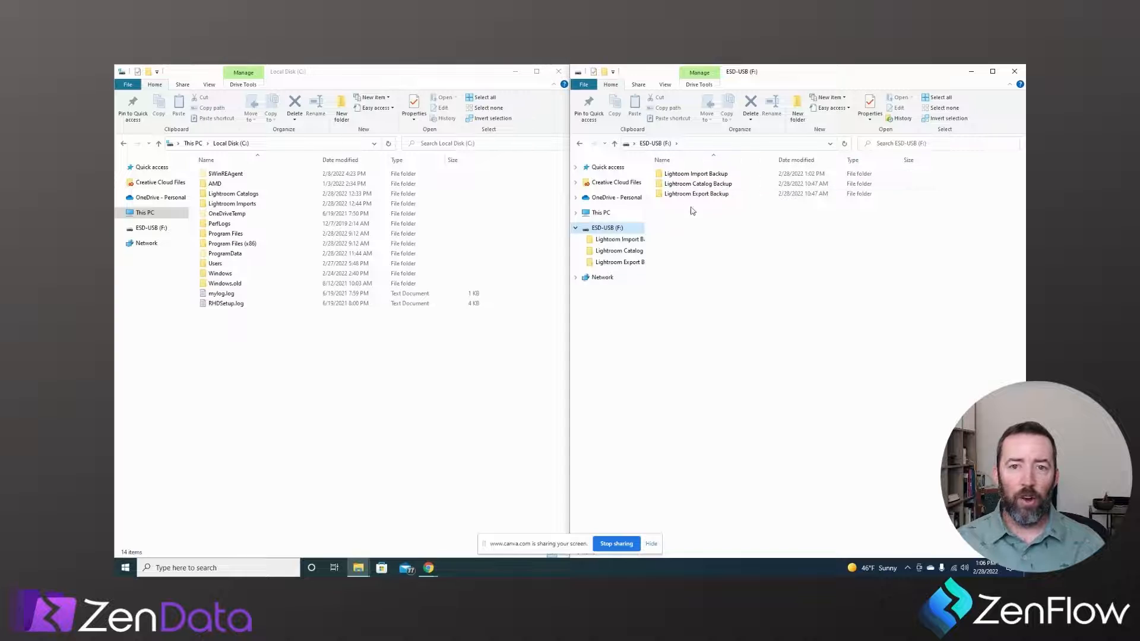
Permanently delete the Lightroom Export Backup folder from the ESD-USB (F:) drive
{"action": "left_click", "coordinate": [691, 197]}
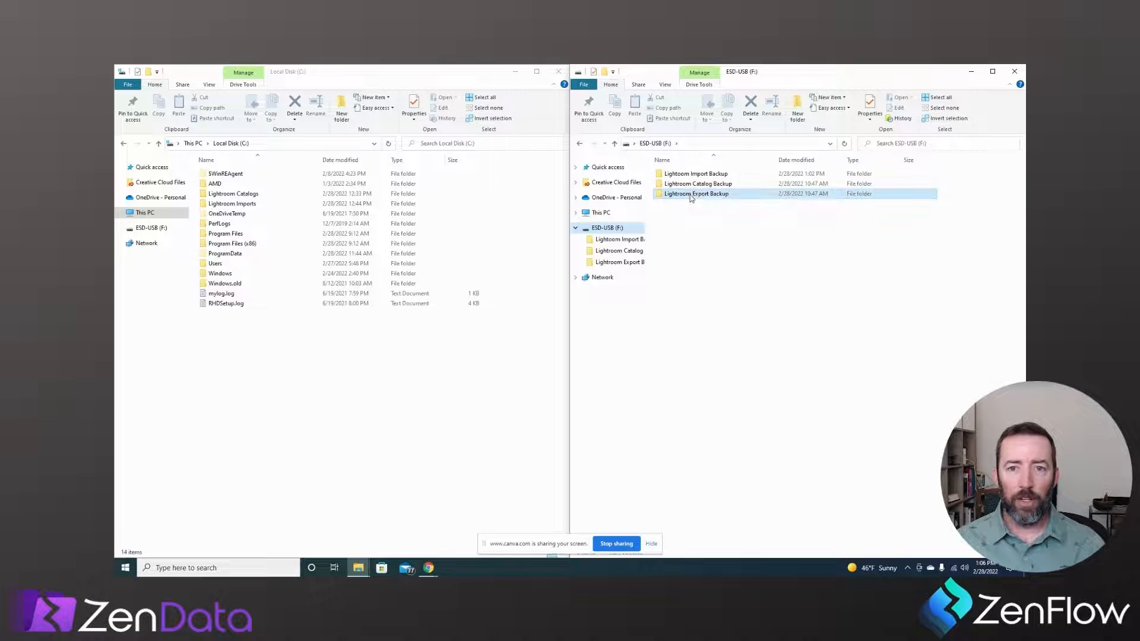
{"action": "right_click", "coordinate": [692, 198]}
{"action": "left_click", "coordinate": [713, 331]}
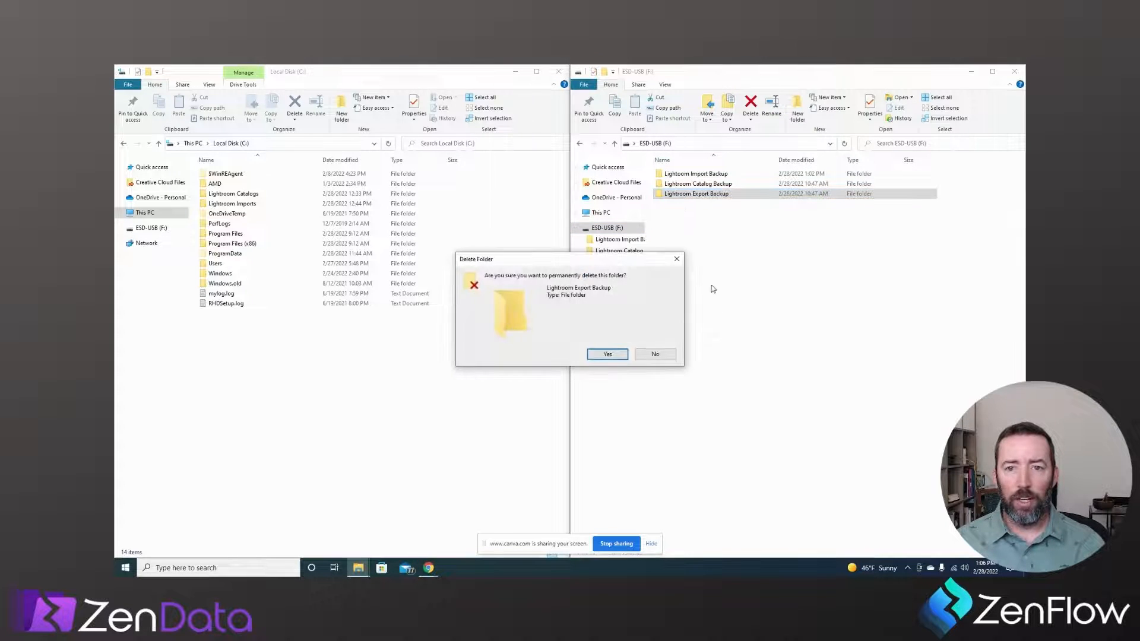
{"action": "left_click", "coordinate": [616, 355]}
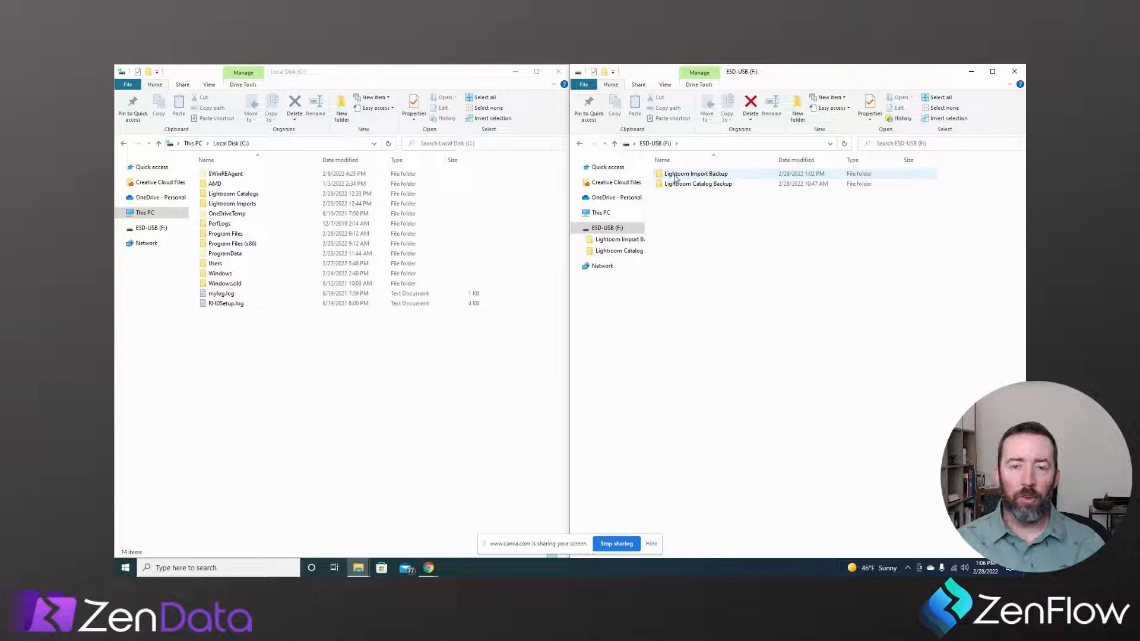
Create a new folder named "Lightroom Export Backup" on the ESD-USB (F:) drive
{"action": "mouse_move", "coordinate": [674, 178]}
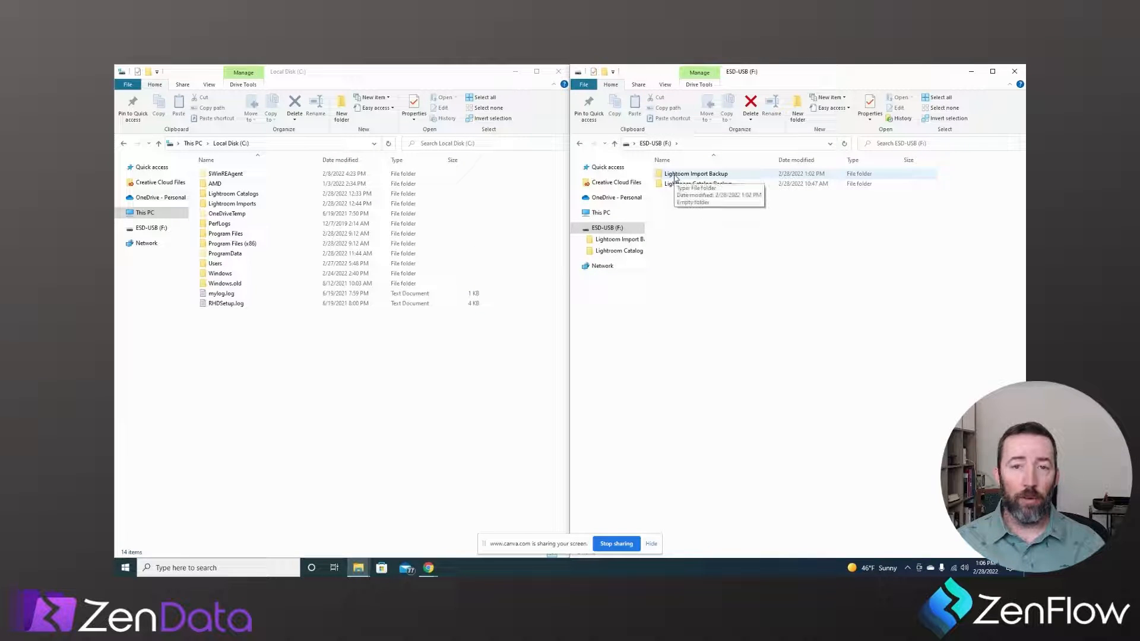
{"action": "right_click", "coordinate": [686, 208]}
{"action": "mouse_move", "coordinate": [708, 323]}
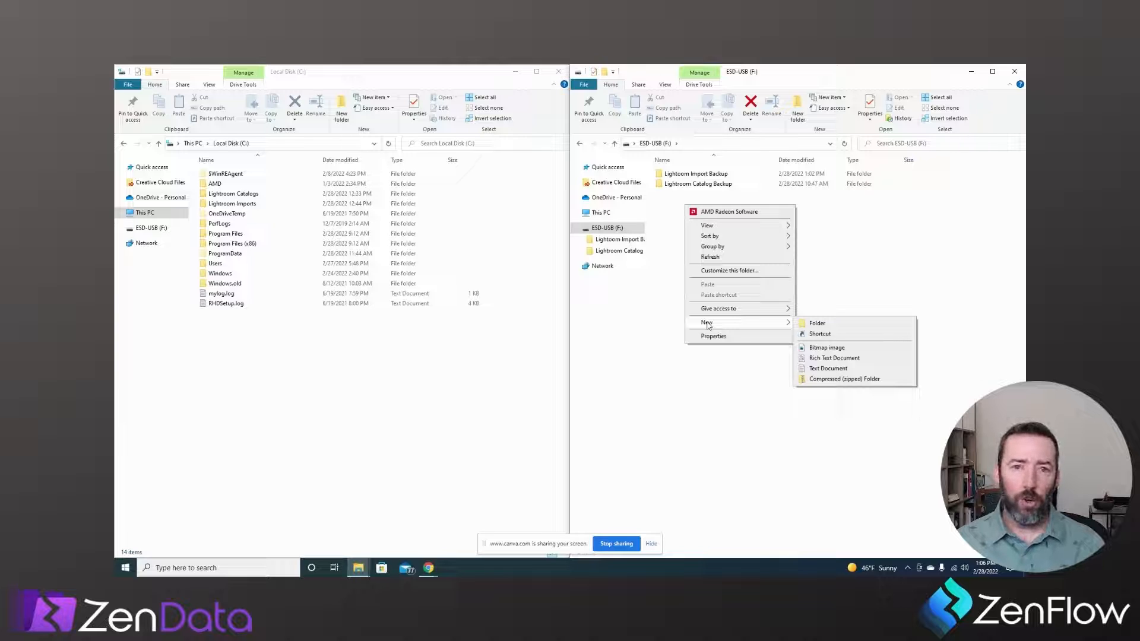
{"action": "left_click", "coordinate": [819, 324]}
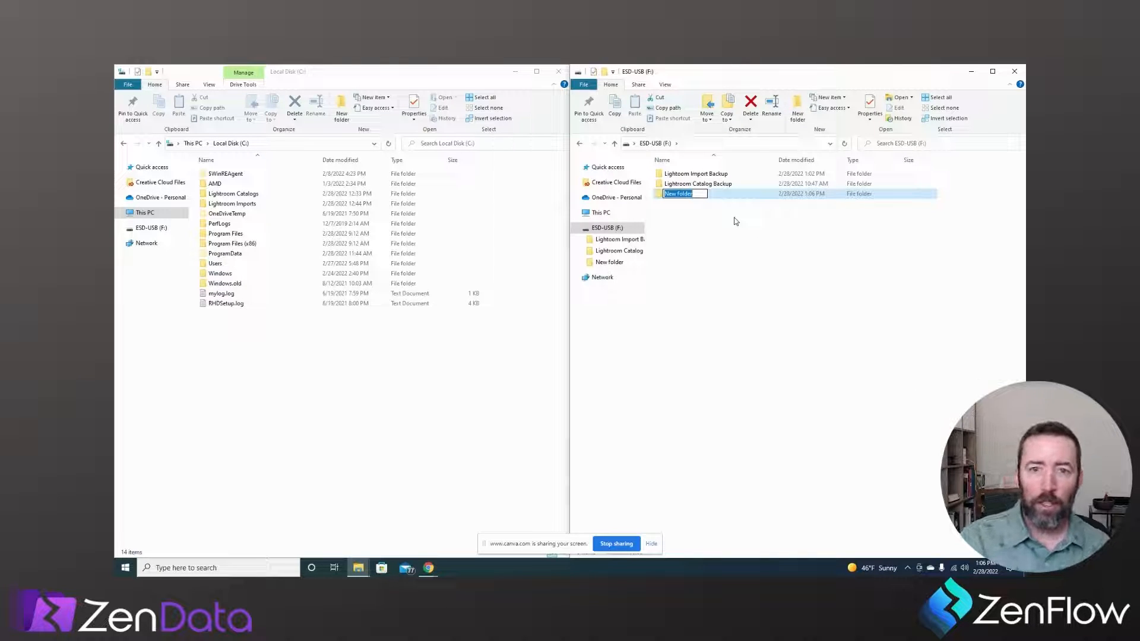
{"action": "key", "text": "BackSpace"}
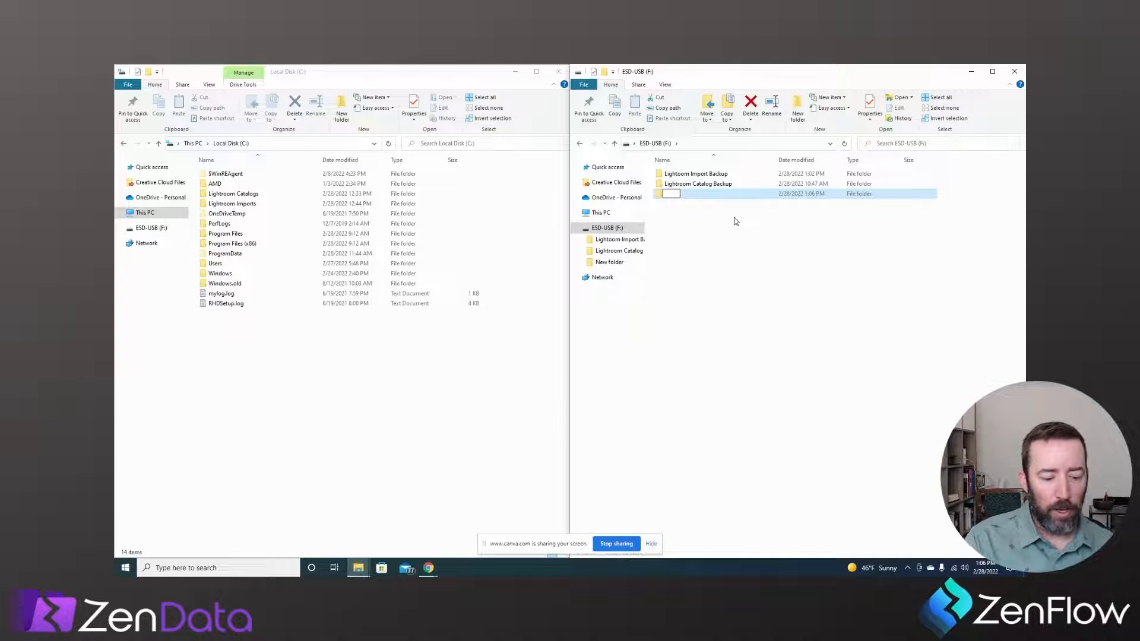
{"action": "type", "text": "Lightroom E"}
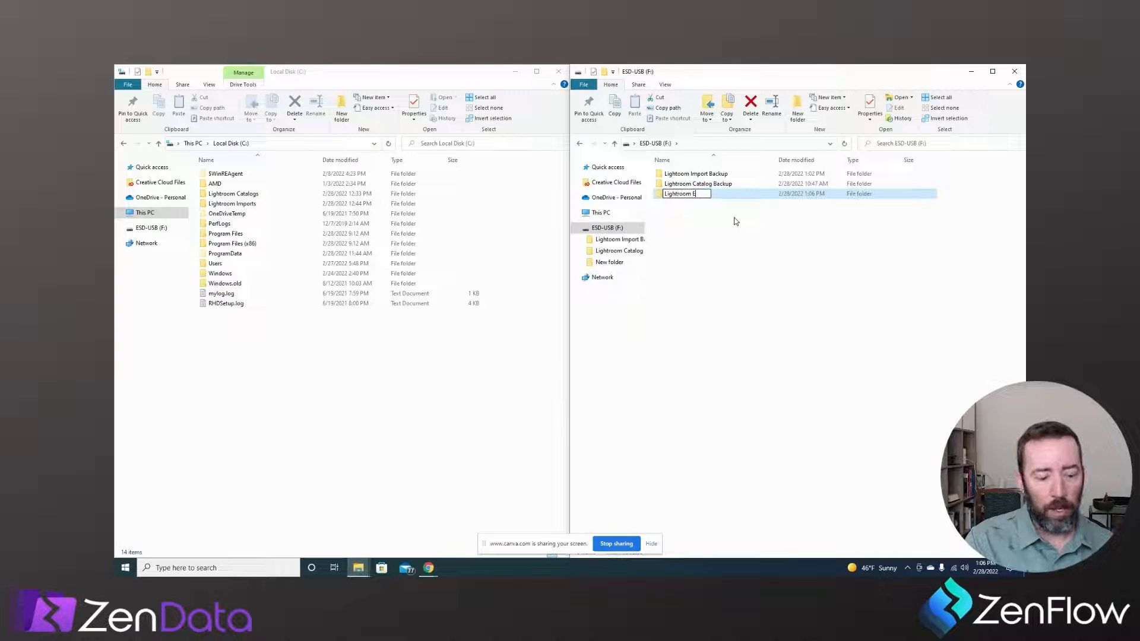
{"action": "type", "text": "xport Backup"}
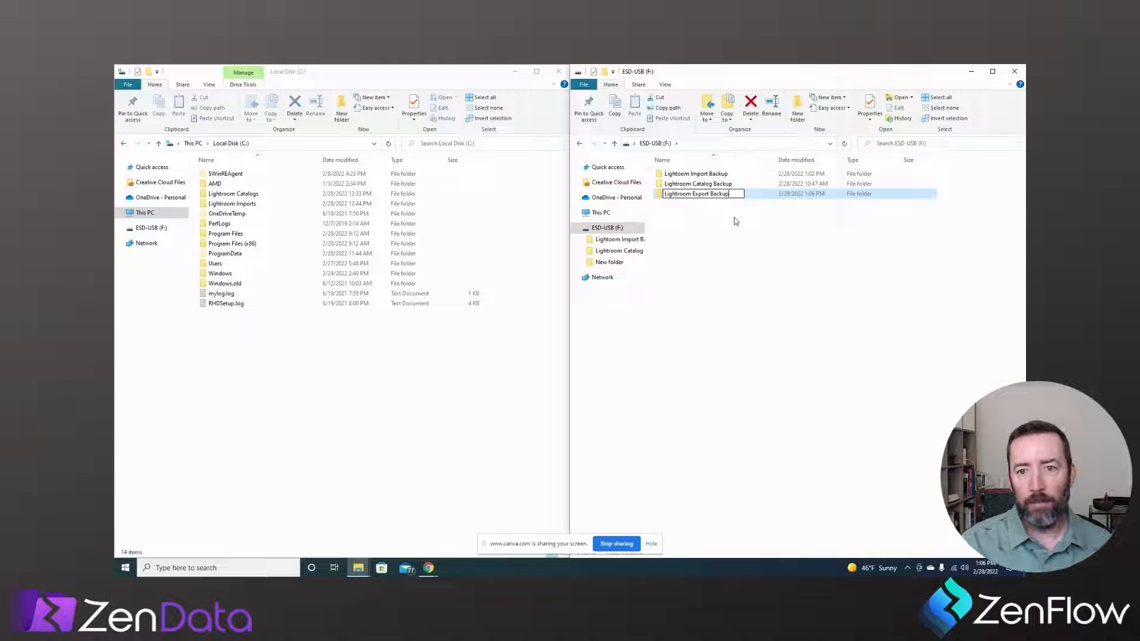
{"action": "left_click", "coordinate": [751, 262]}
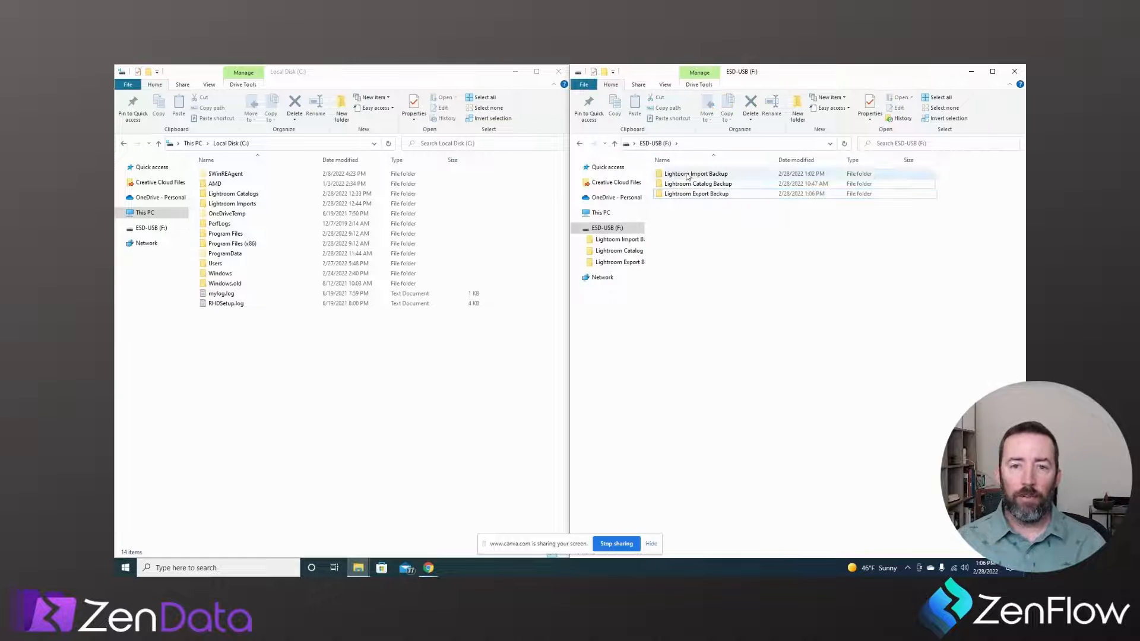
Check inside the USB drive's import backup folder, return to the drive's root, and open Lightroom Imports on the local disk
{"action": "double_click", "coordinate": [702, 176]}
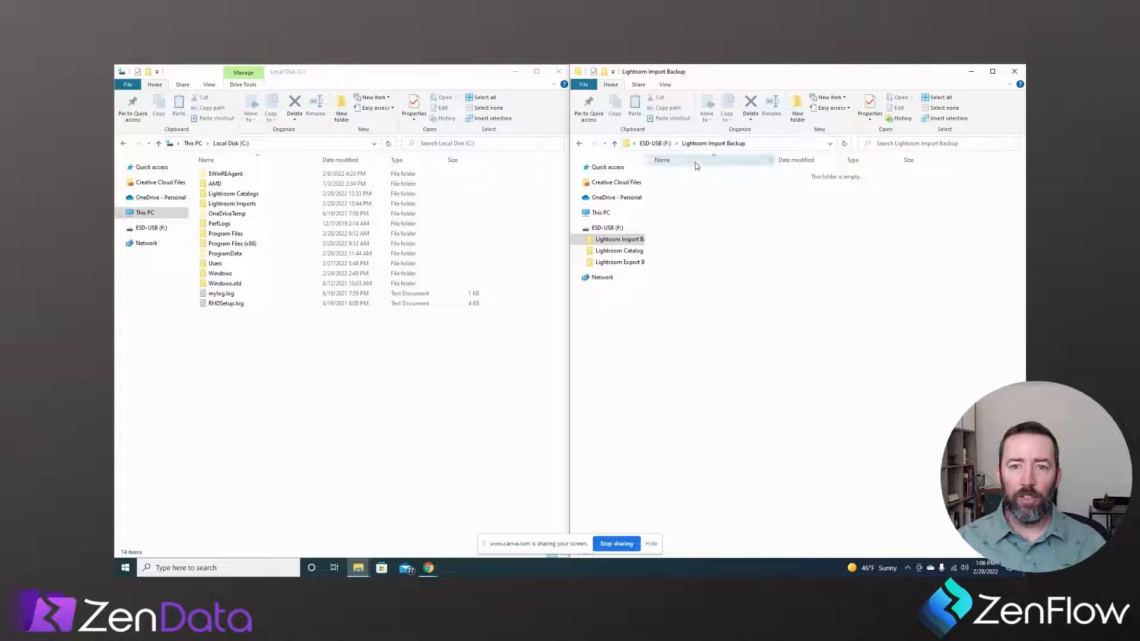
{"action": "left_click", "coordinate": [650, 144]}
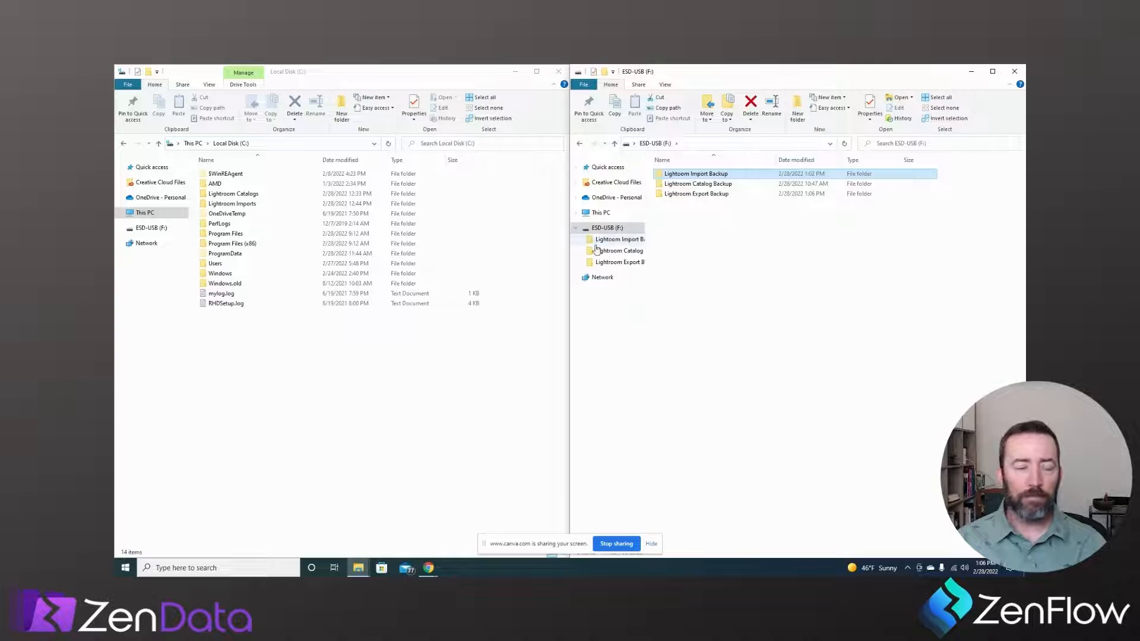
{"action": "double_click", "coordinate": [238, 207]}
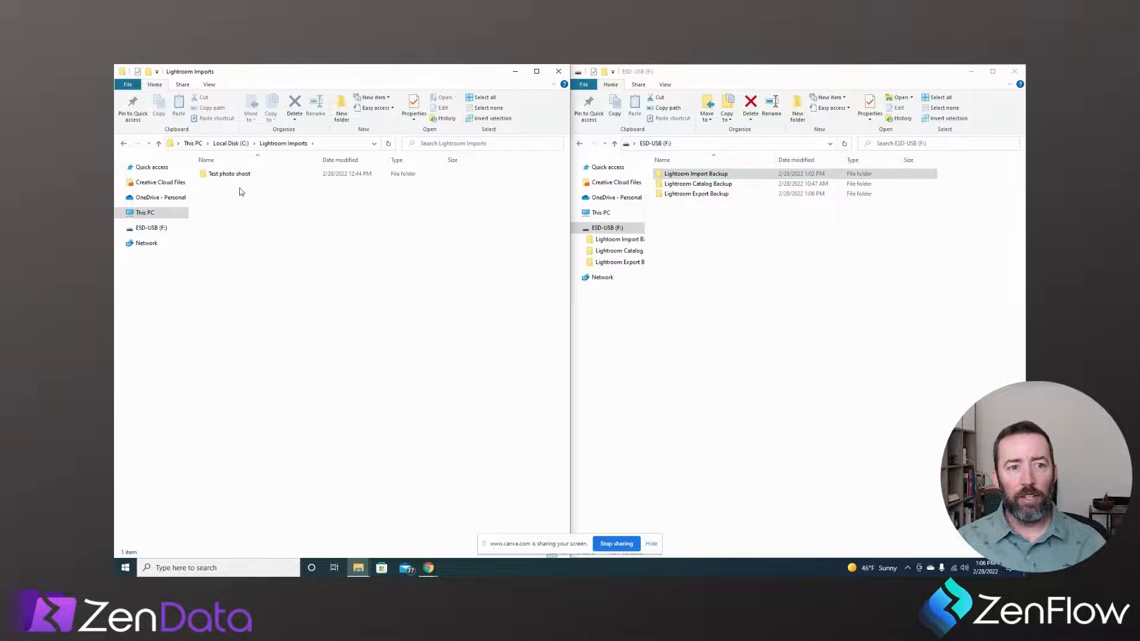
{"action": "mouse_move", "coordinate": [230, 177]}
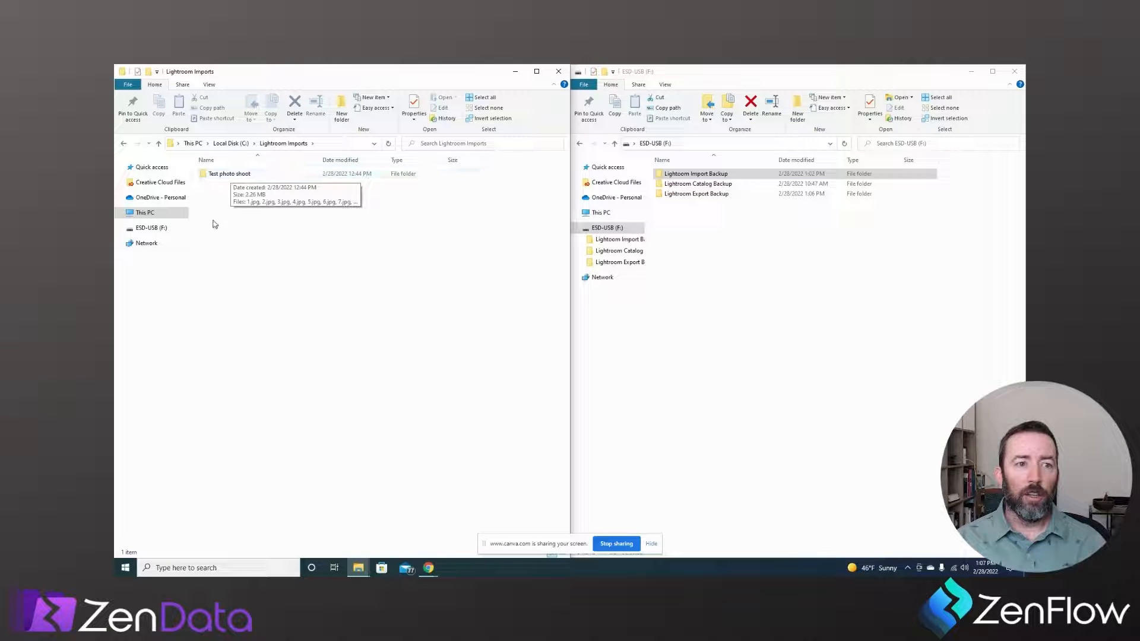
Move the "Test photo shoot" folder from Lightroom Imports into the import backup folder on the ESD-USB (F:) drive
{"action": "left_click", "coordinate": [219, 177]}
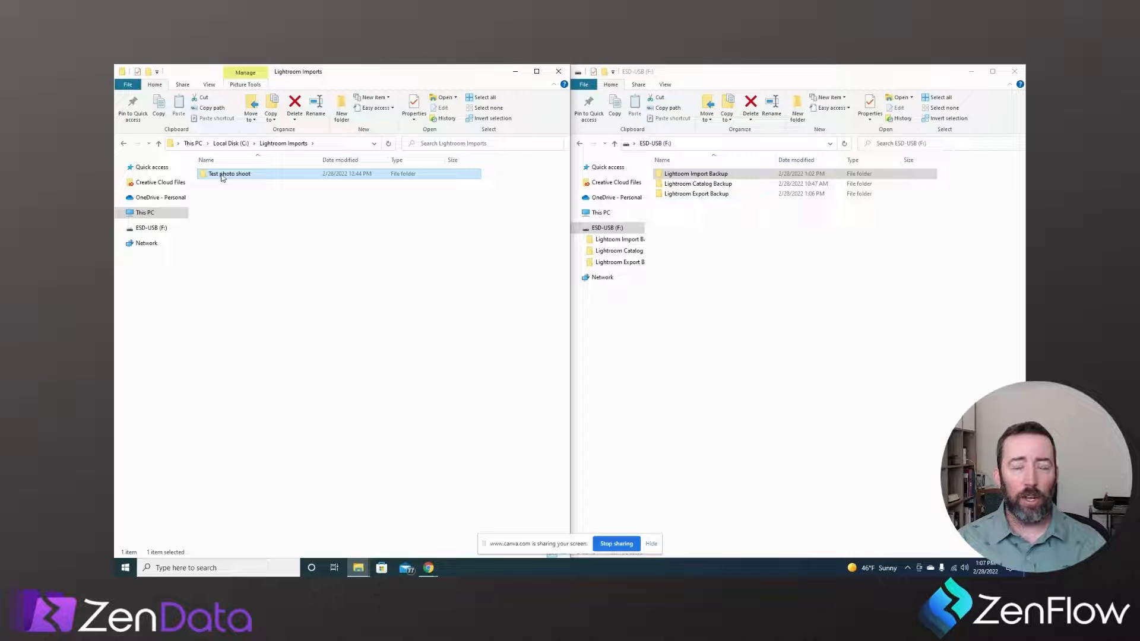
{"action": "mouse_move", "coordinate": [222, 178]}
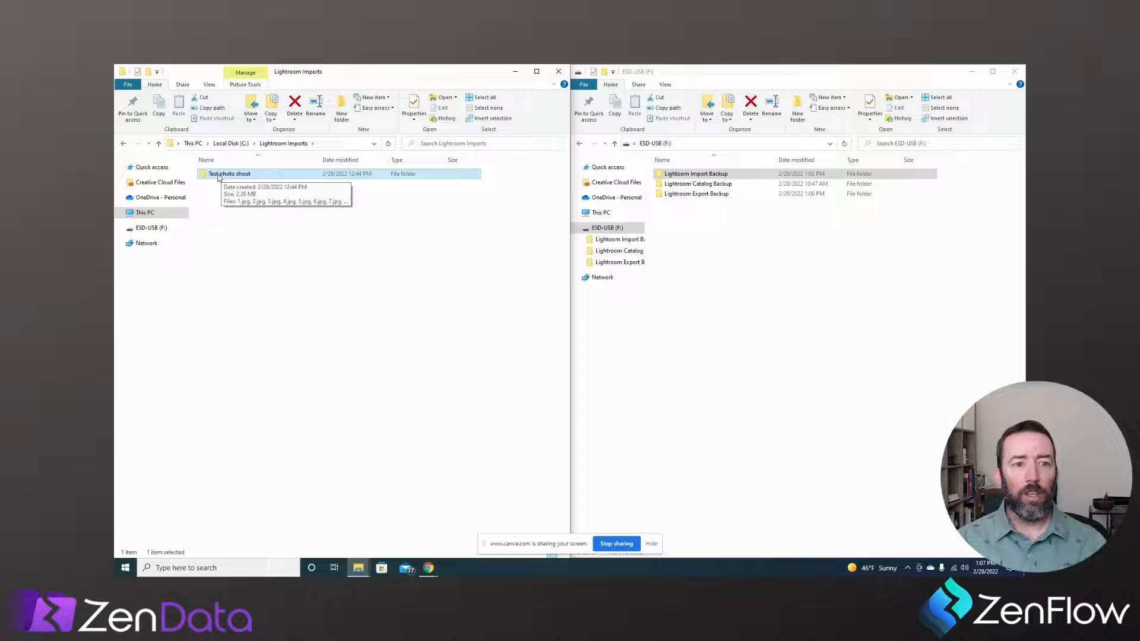
{"action": "right_click", "coordinate": [218, 174]}
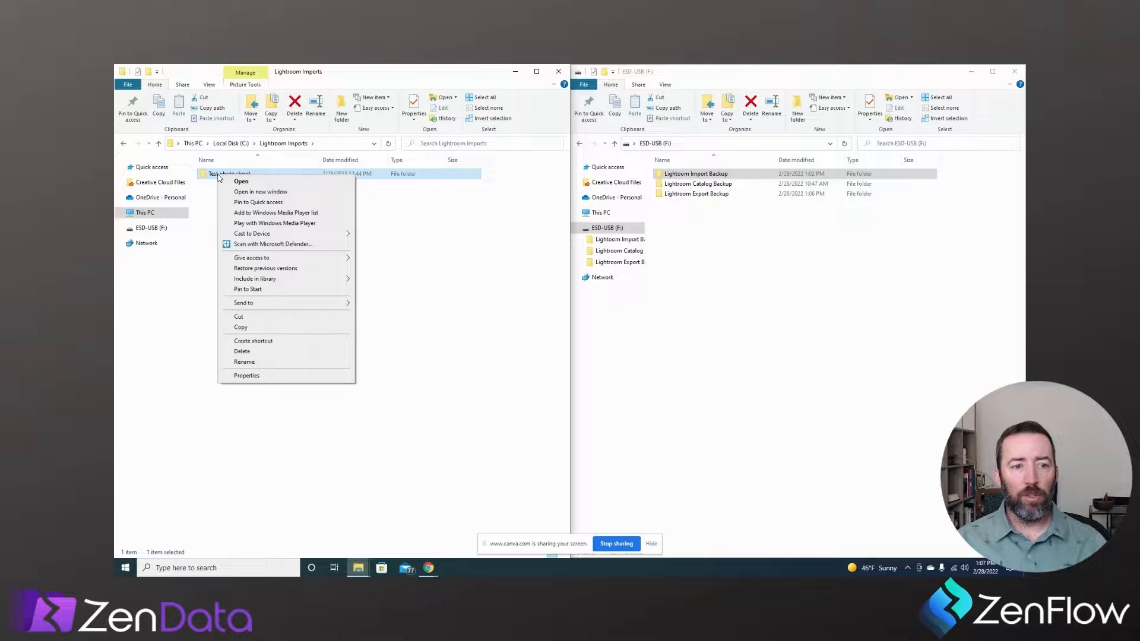
{"action": "left_click", "coordinate": [238, 317]}
{"action": "left_click", "coordinate": [710, 176]}
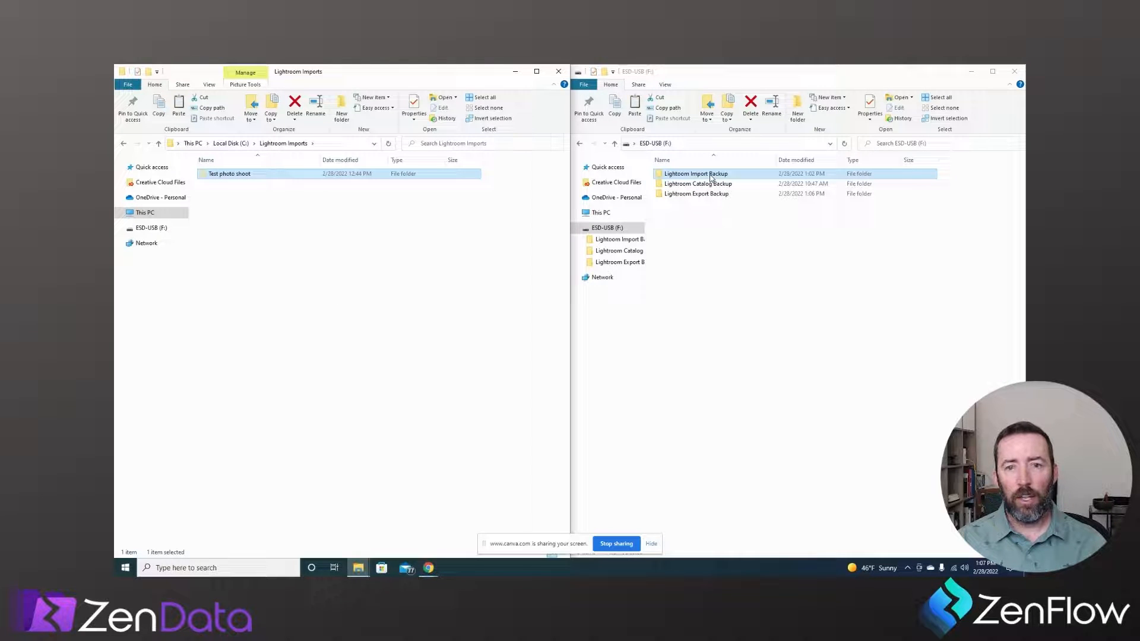
{"action": "double_click", "coordinate": [711, 176]}
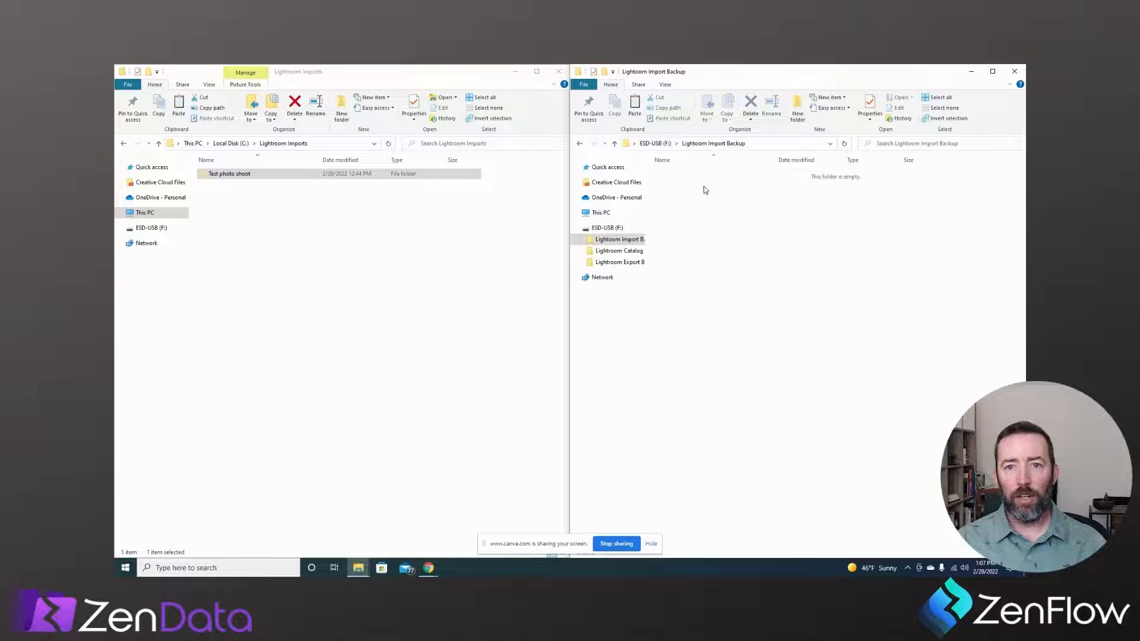
{"action": "right_click", "coordinate": [698, 198]}
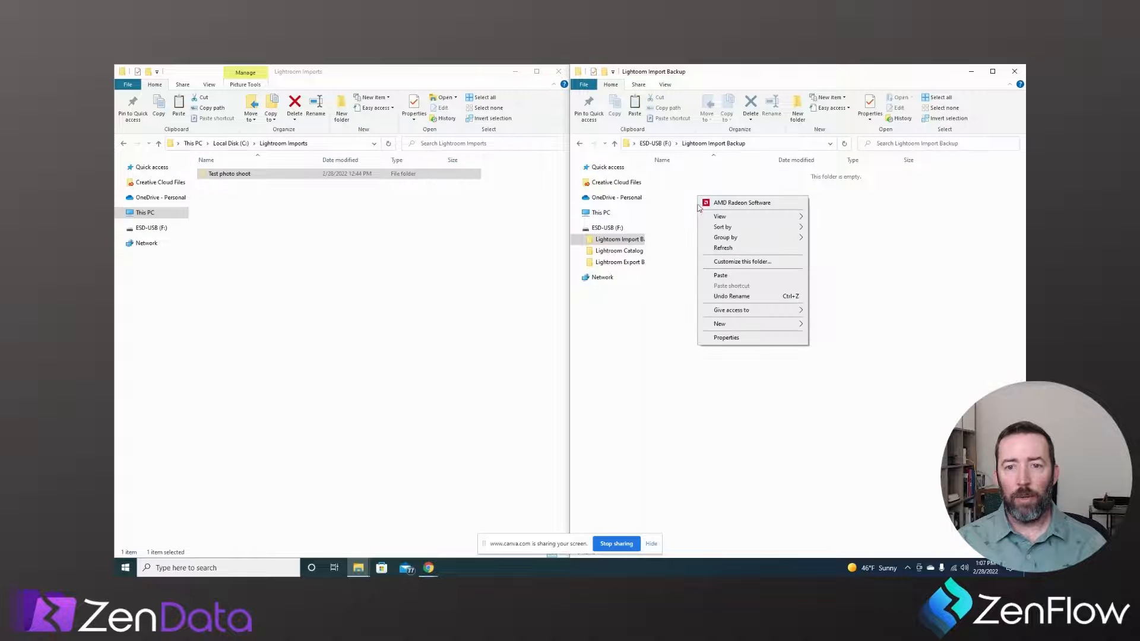
{"action": "left_click", "coordinate": [722, 276]}
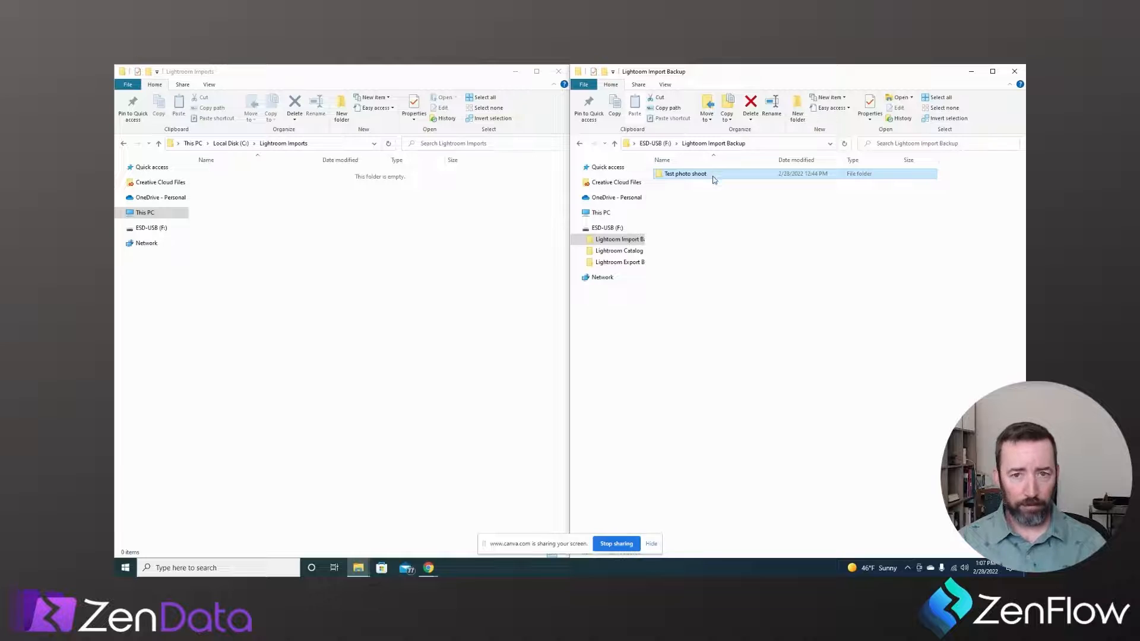
Return both windows to their drive roots and open the Lightroom Catalogs folder on Local Disk (C:)
{"action": "left_click", "coordinate": [276, 189]}
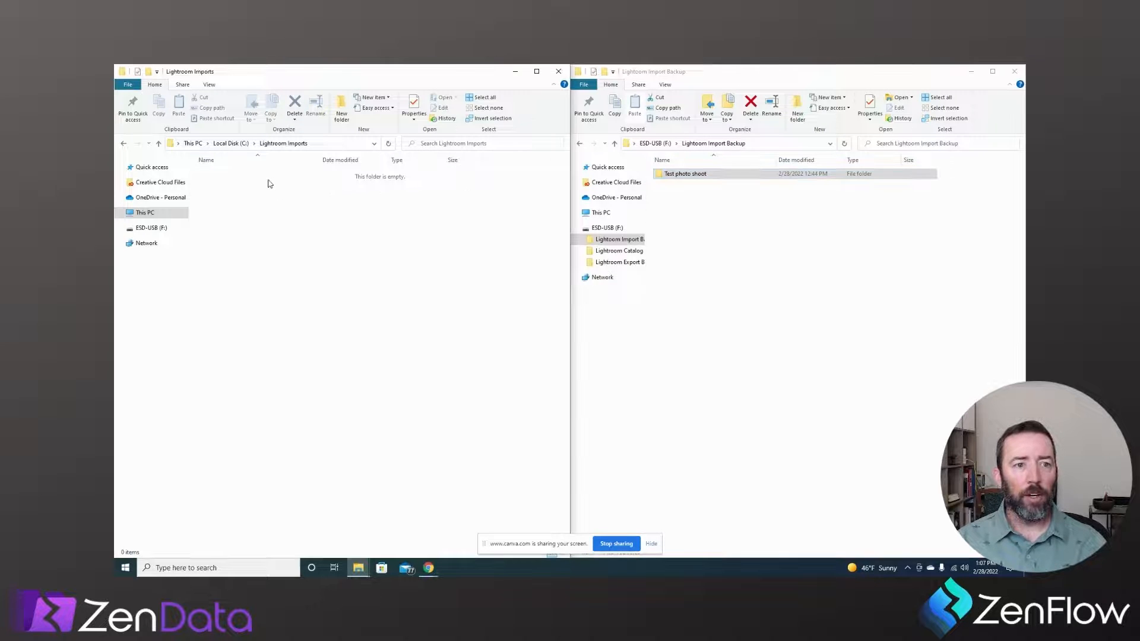
{"action": "left_click", "coordinate": [230, 143]}
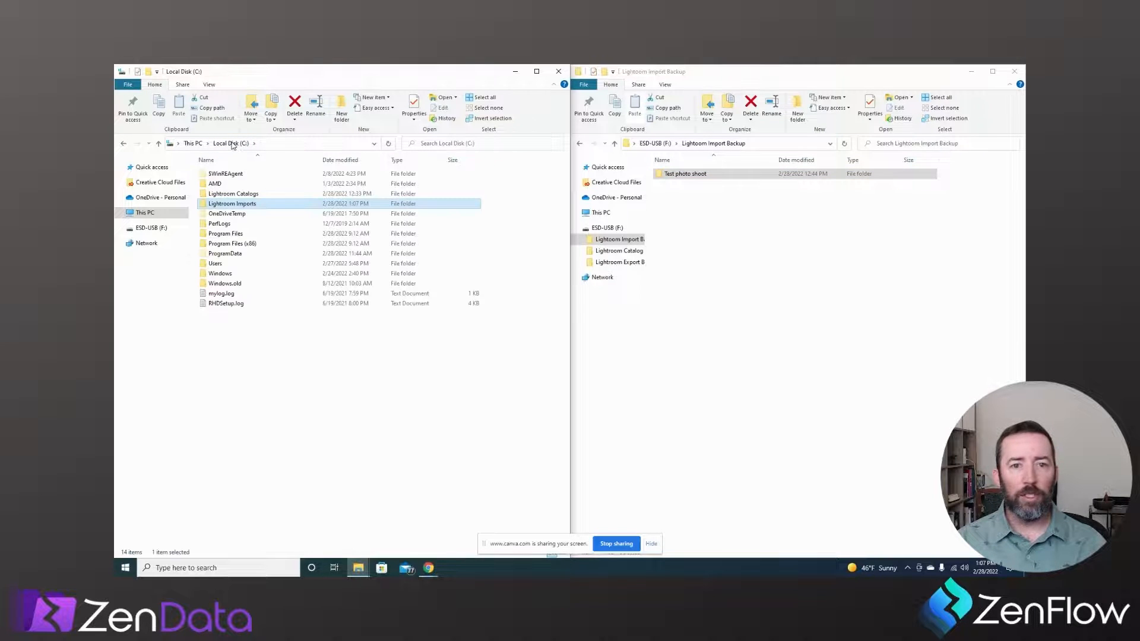
{"action": "left_click", "coordinate": [655, 144]}
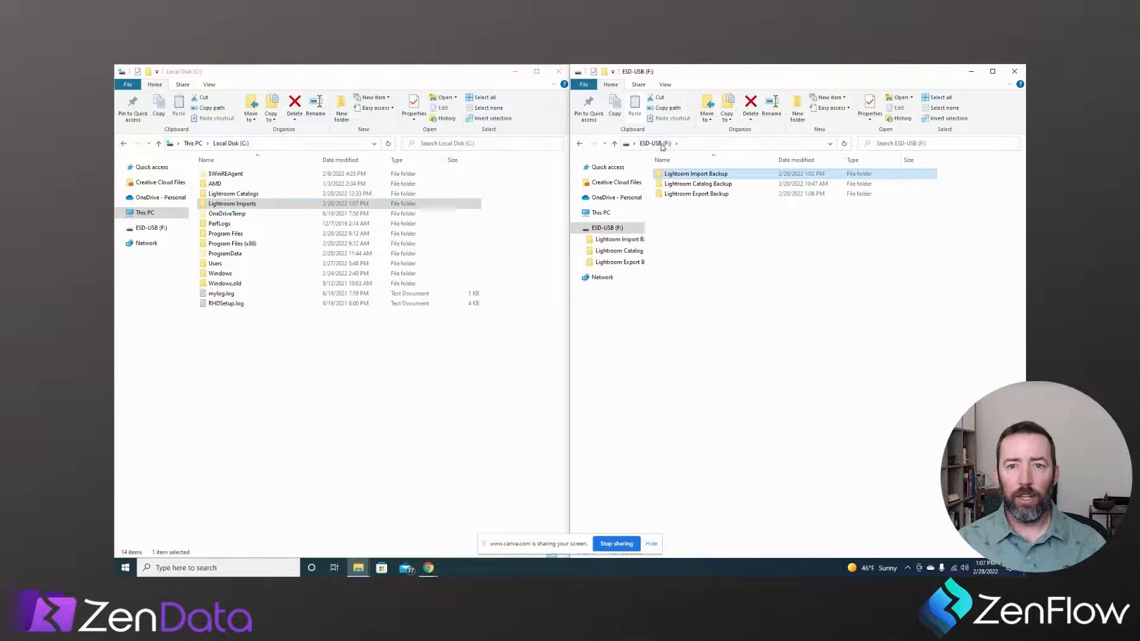
{"action": "left_click", "coordinate": [239, 198]}
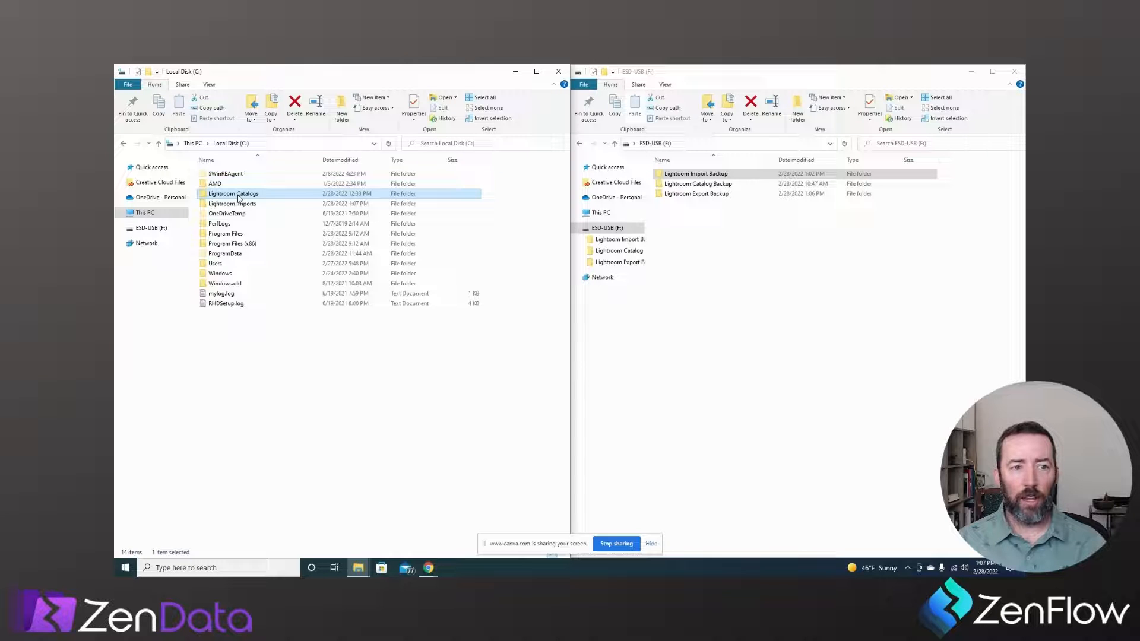
{"action": "double_click", "coordinate": [238, 195]}
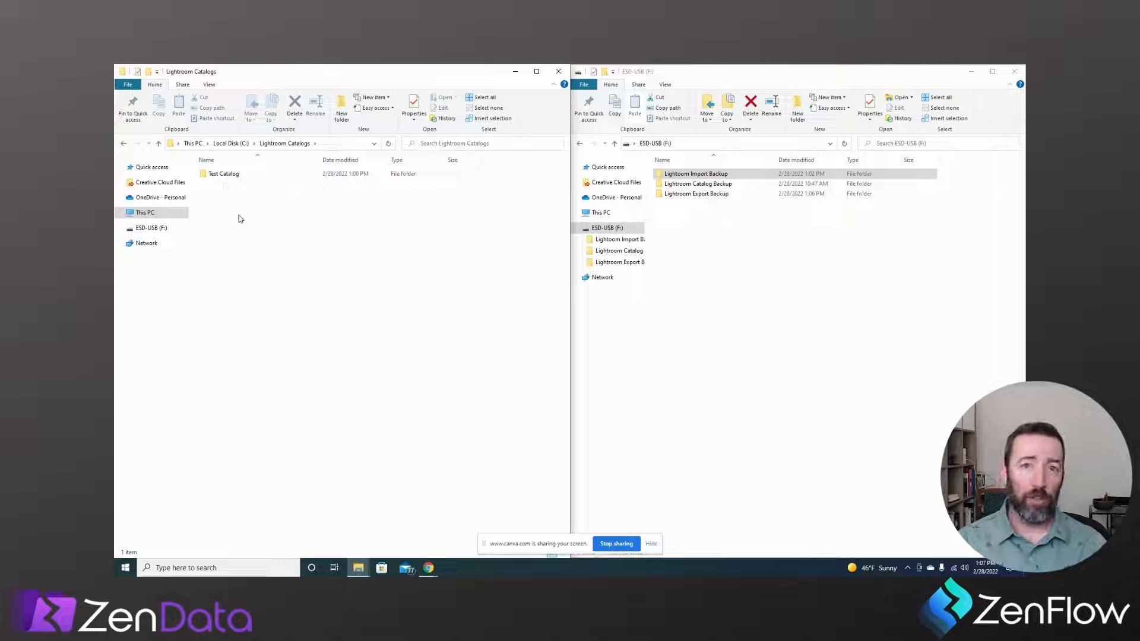
Move the "Test Catalog" folder from Lightroom Catalogs into the Lightroom Catalog Backup folder on the USB drive
{"action": "left_click", "coordinate": [225, 176]}
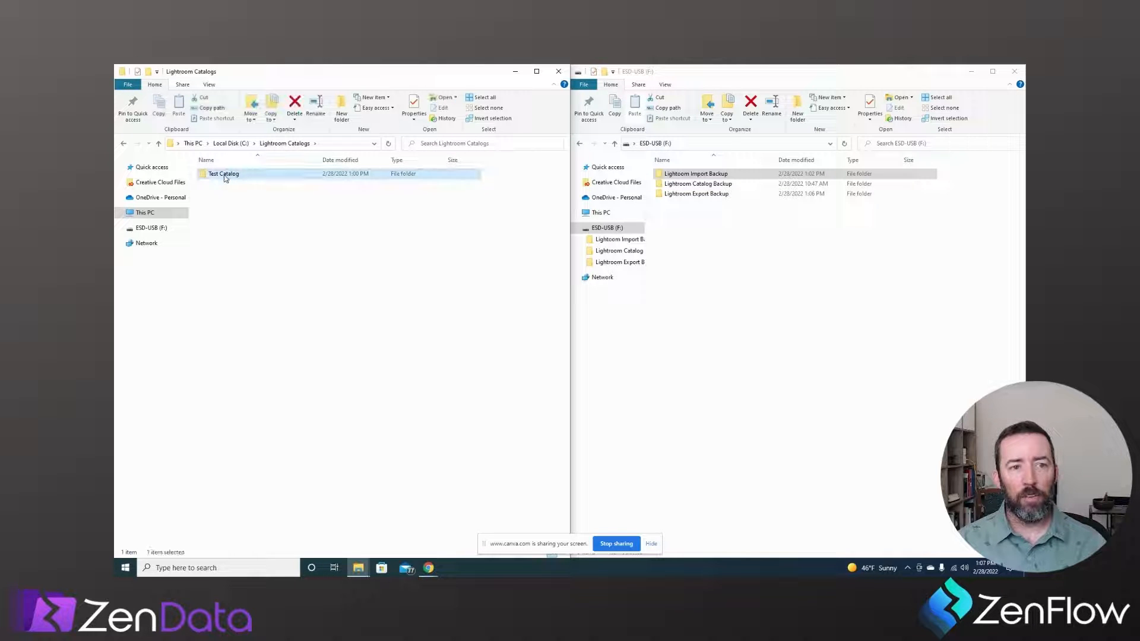
{"action": "right_click", "coordinate": [225, 177]}
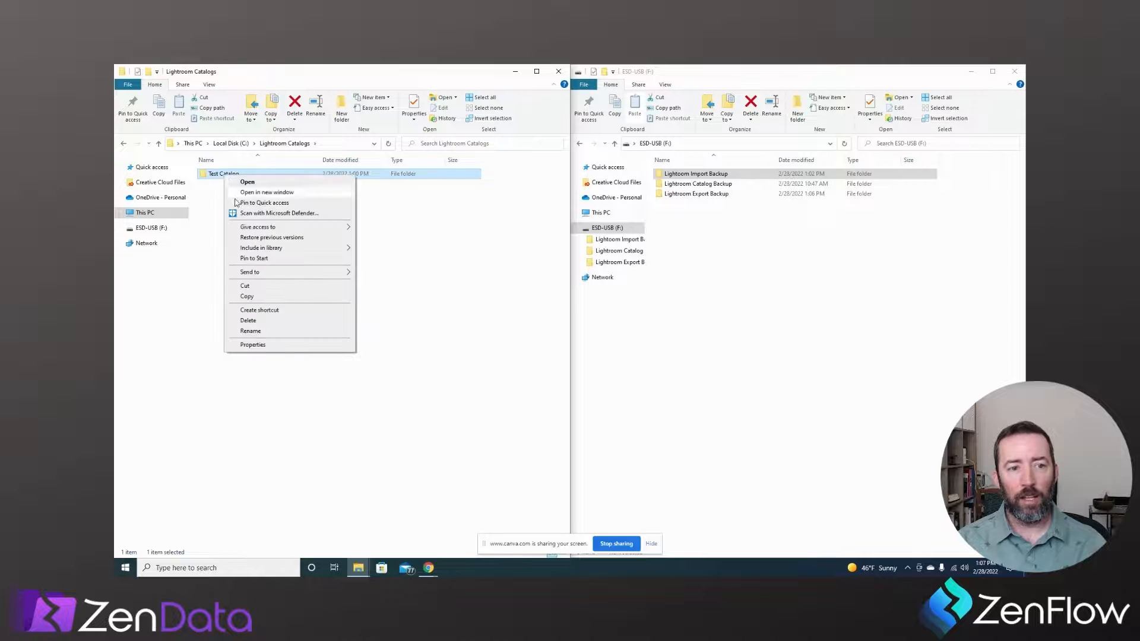
{"action": "left_click", "coordinate": [245, 286]}
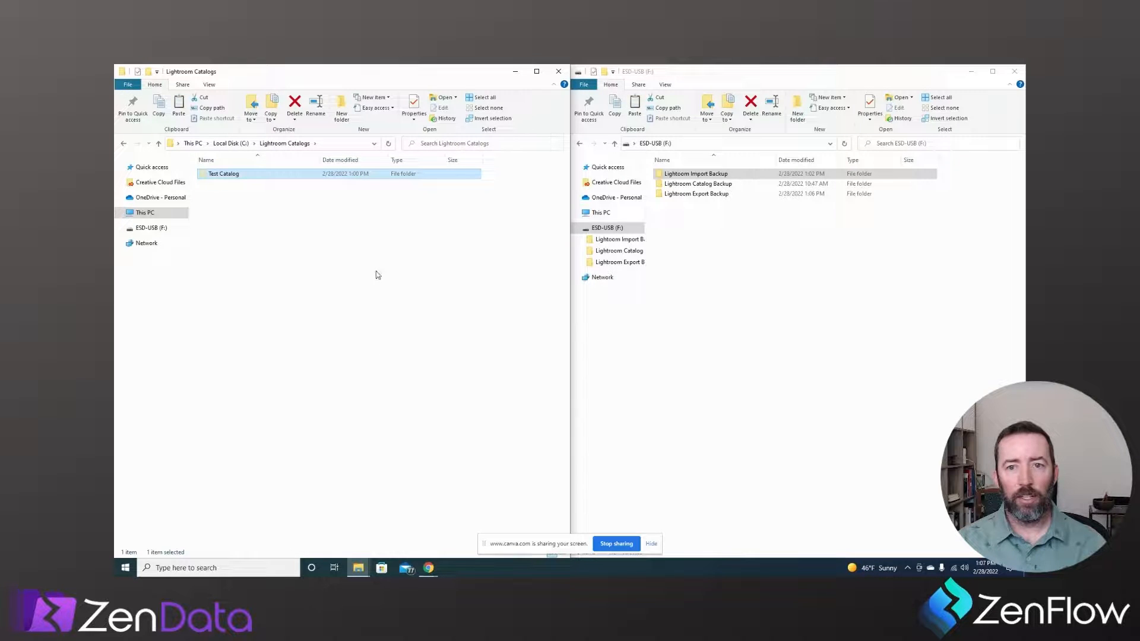
{"action": "double_click", "coordinate": [720, 184]}
{"action": "right_click", "coordinate": [707, 188]}
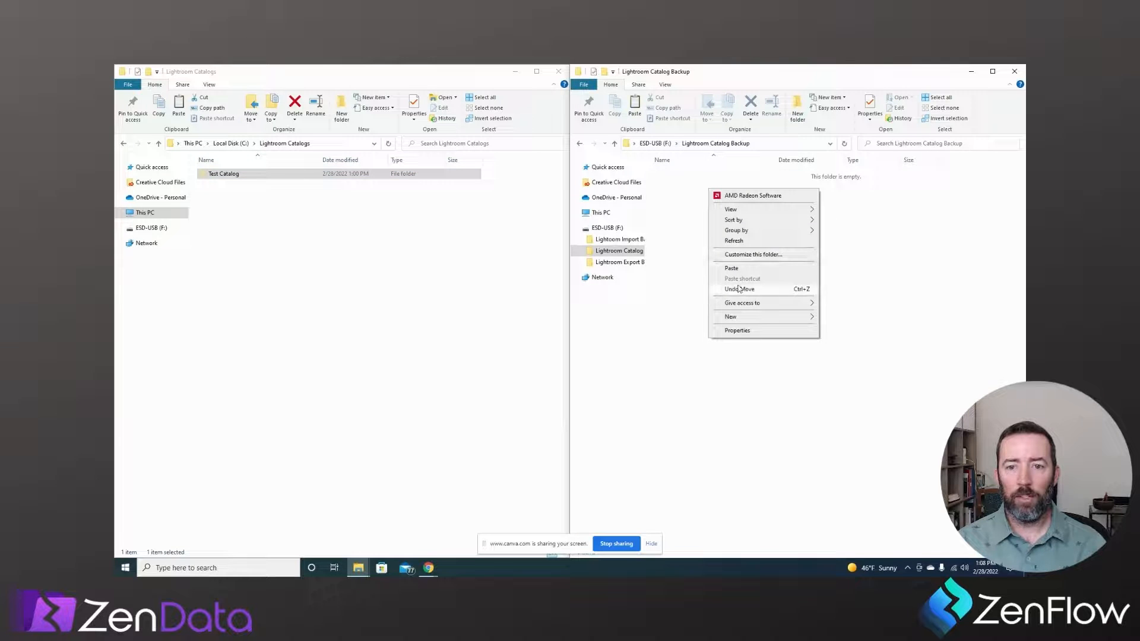
{"action": "left_click", "coordinate": [740, 274]}
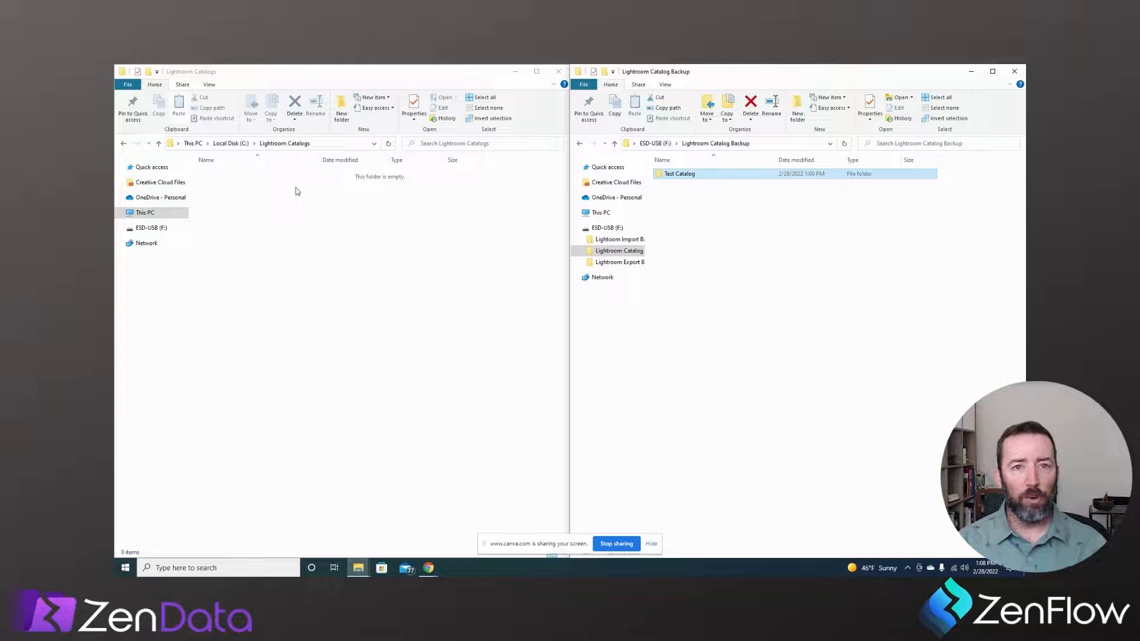
Go back to the root of Local Disk (C:) in one window and of ESD-USB (F:) in the other
{"action": "left_click", "coordinate": [231, 146]}
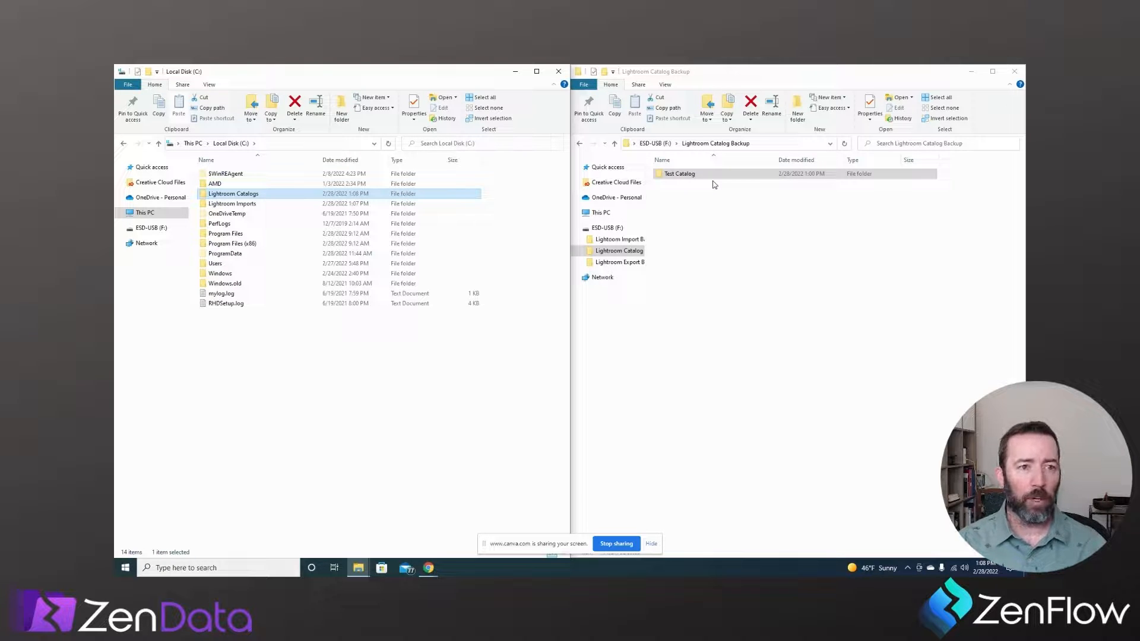
{"action": "left_click", "coordinate": [692, 177]}
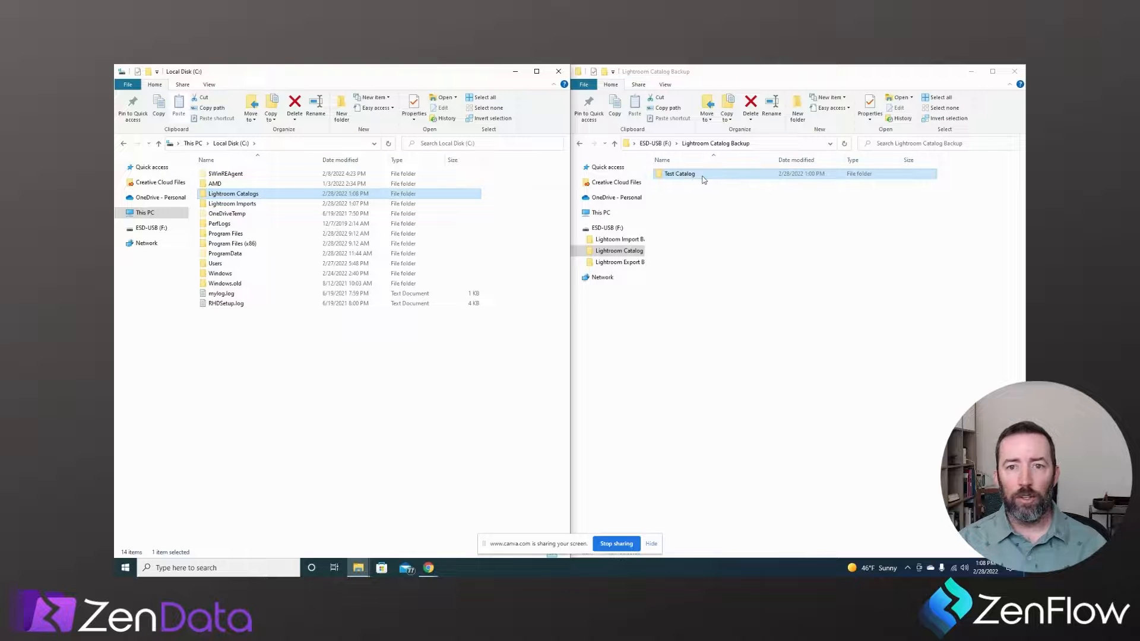
{"action": "left_click", "coordinate": [655, 143]}
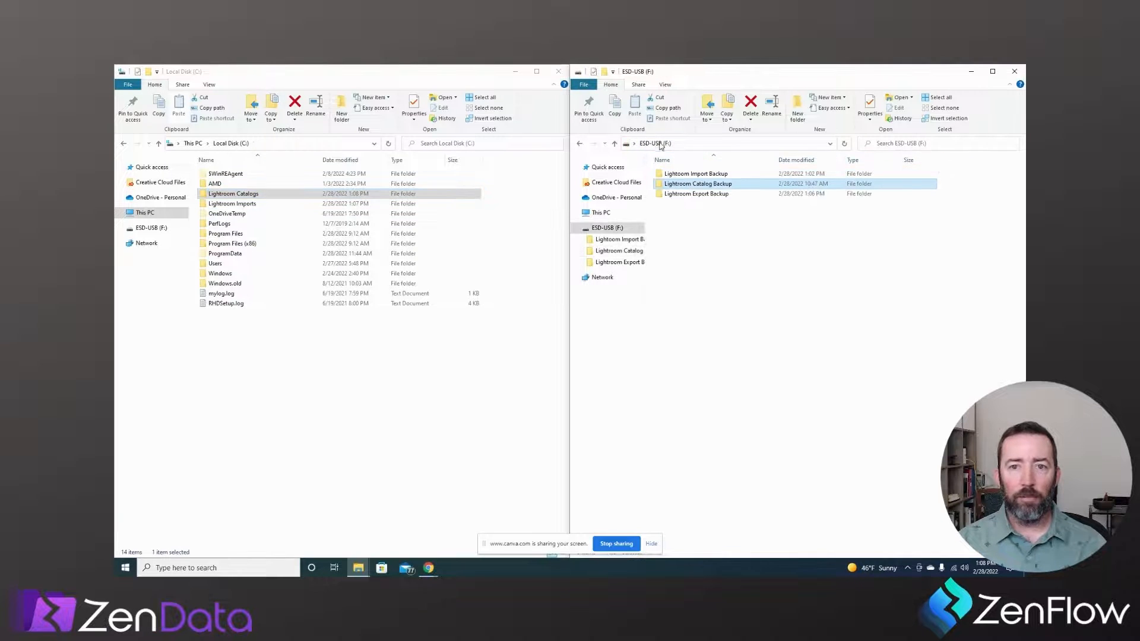
Open Lightroom Exports in OneDrive - Personal, check the photos inside "test export", and return to Lightroom Exports
{"action": "left_click", "coordinate": [152, 198]}
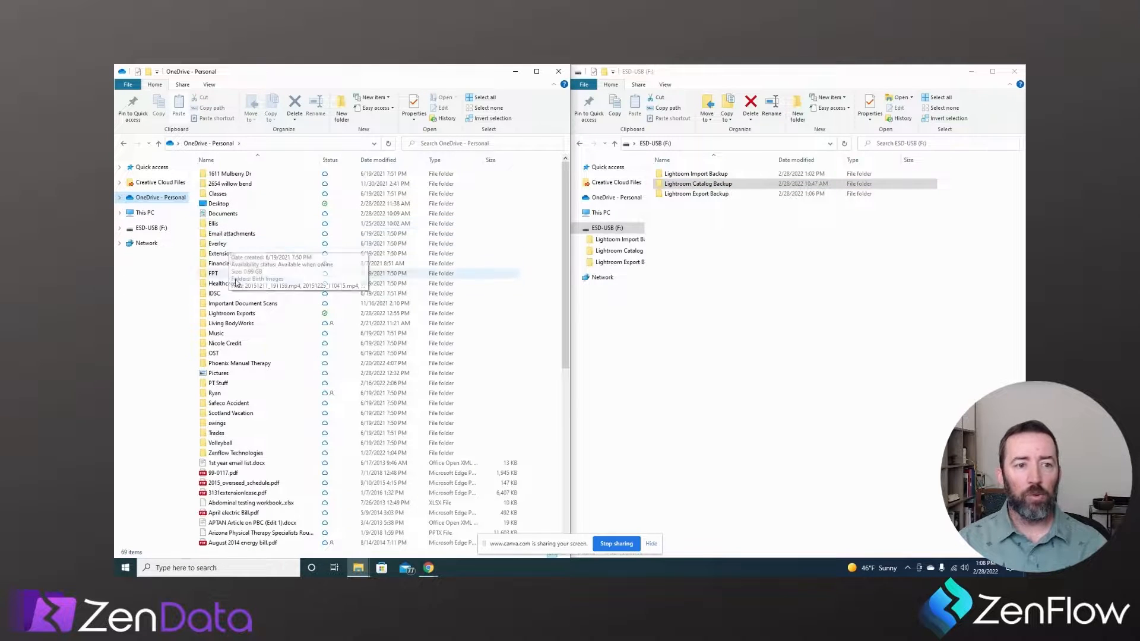
{"action": "double_click", "coordinate": [245, 314]}
{"action": "double_click", "coordinate": [224, 174]}
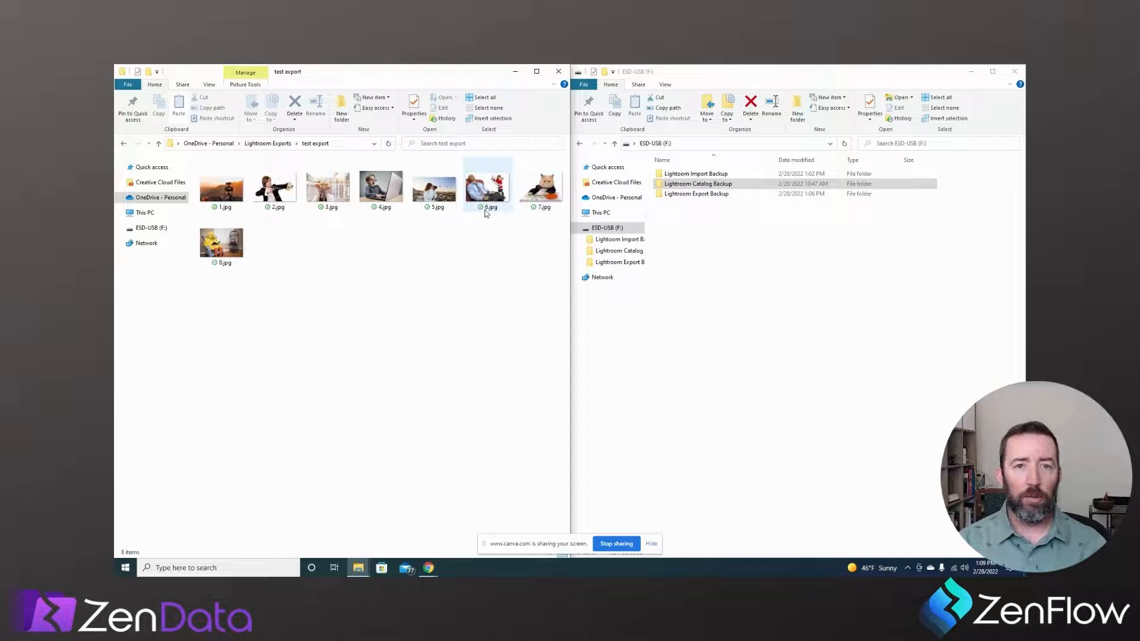
{"action": "left_click", "coordinate": [283, 144]}
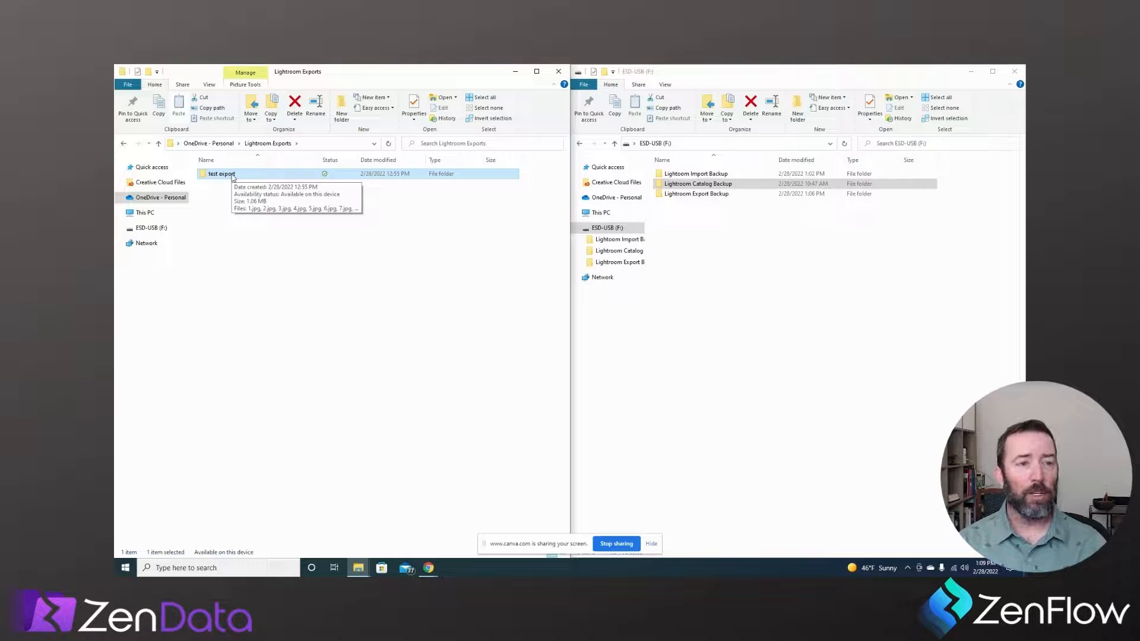
{"action": "left_click", "coordinate": [250, 146]}
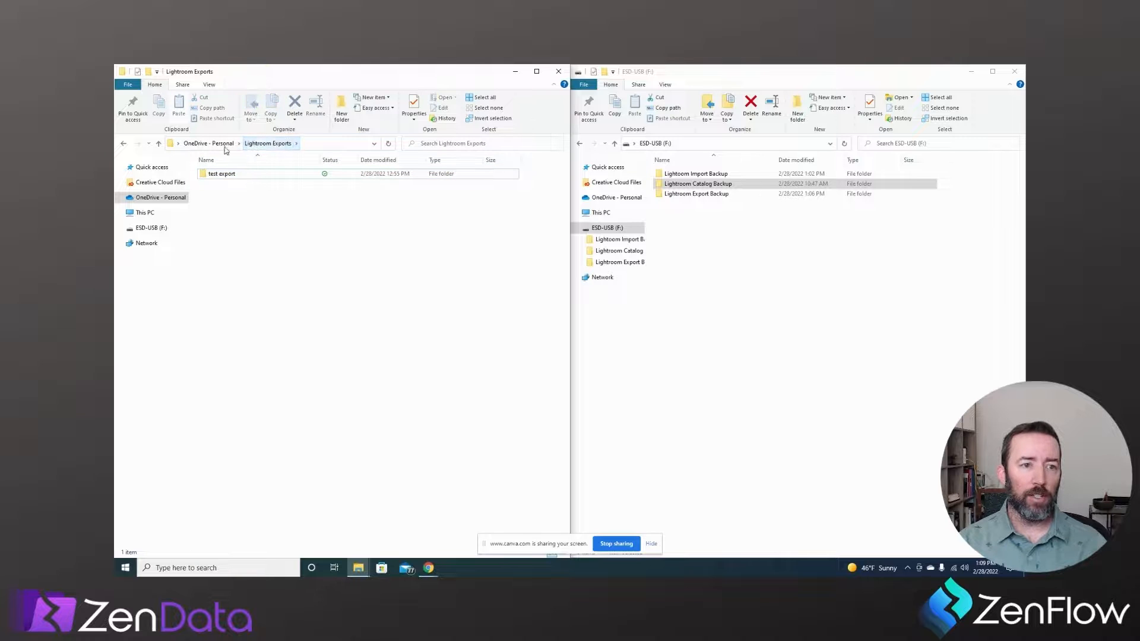
{"action": "left_click", "coordinate": [224, 146]}
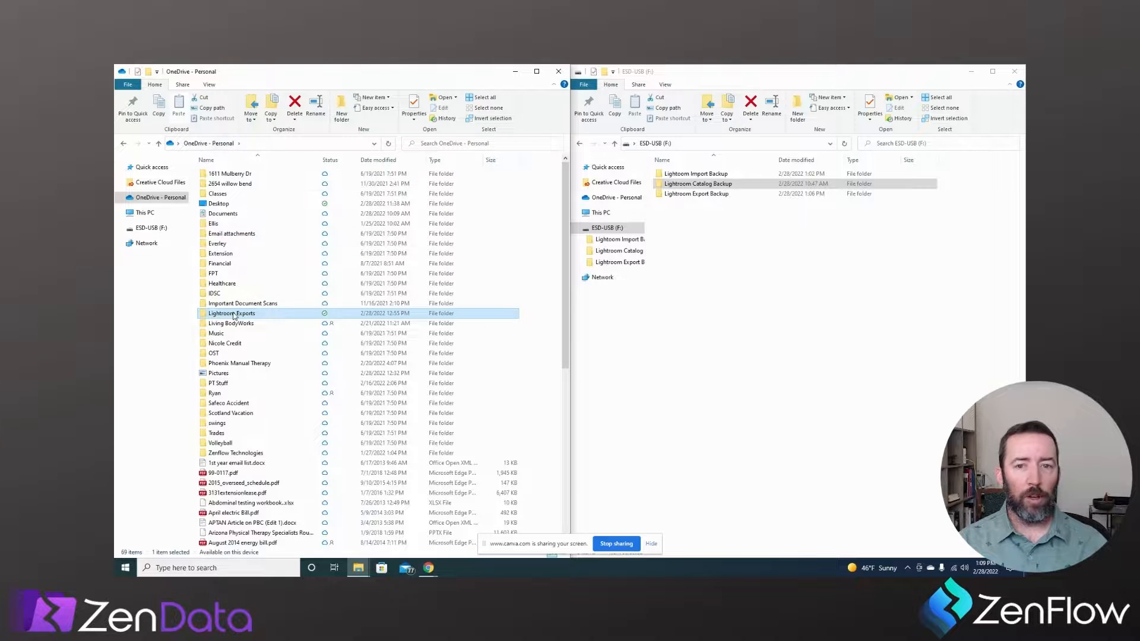
{"action": "double_click", "coordinate": [233, 315]}
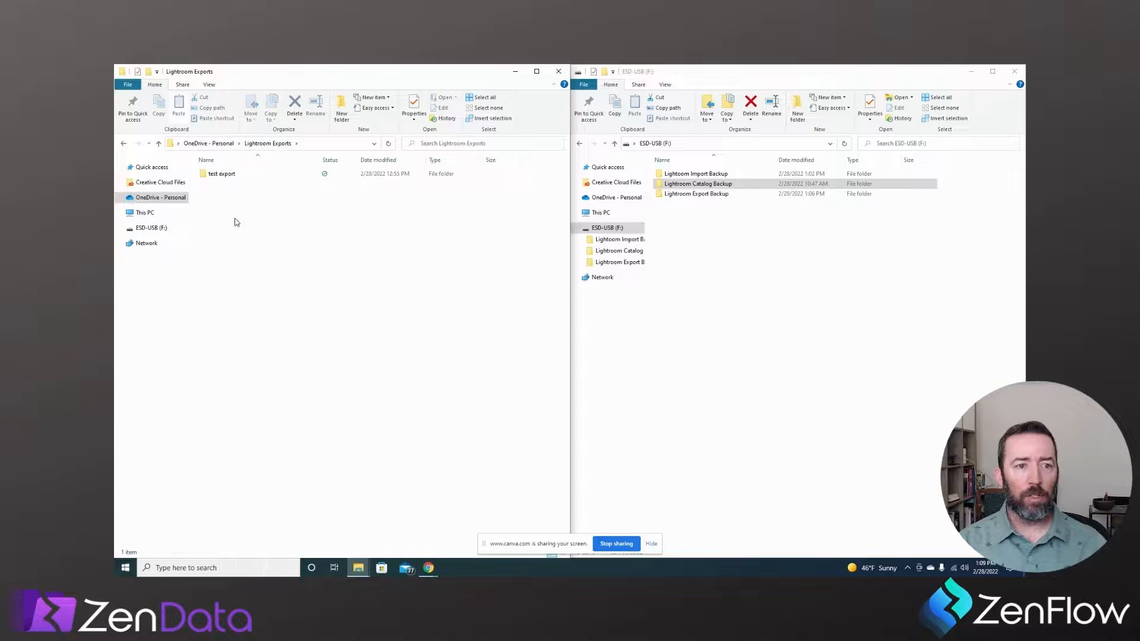
Copy the "test export" folder from OneDrive's Lightroom Exports into the Lightroom Export Backup folder on the USB drive
{"action": "right_click", "coordinate": [224, 173]}
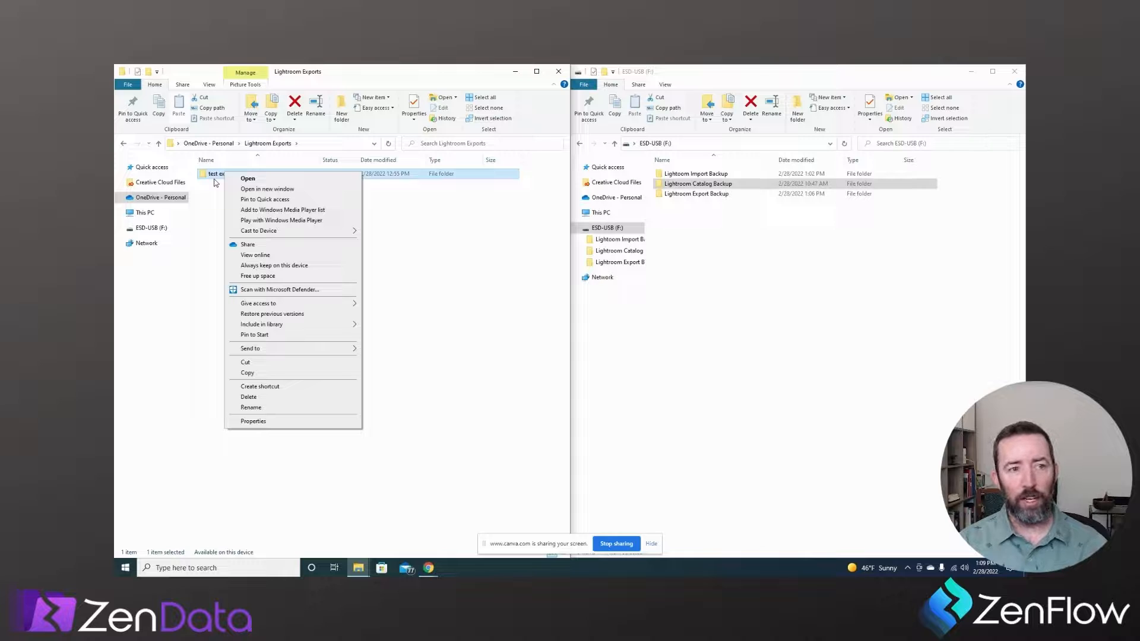
{"action": "left_click", "coordinate": [253, 374]}
{"action": "double_click", "coordinate": [693, 194]}
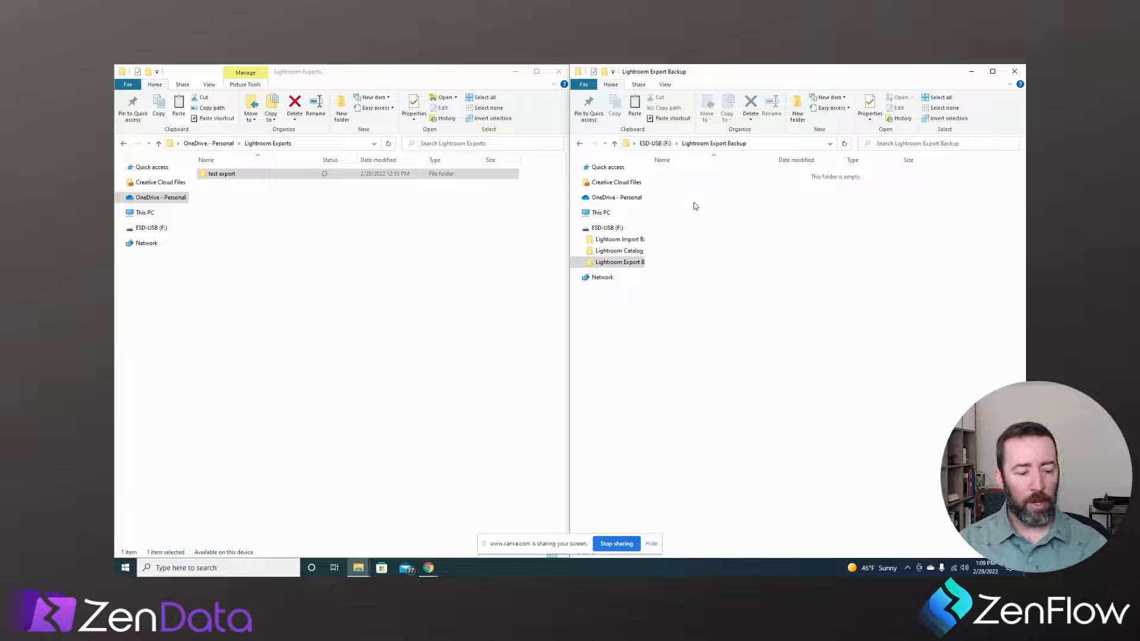
{"action": "key", "text": "ctrl+v"}
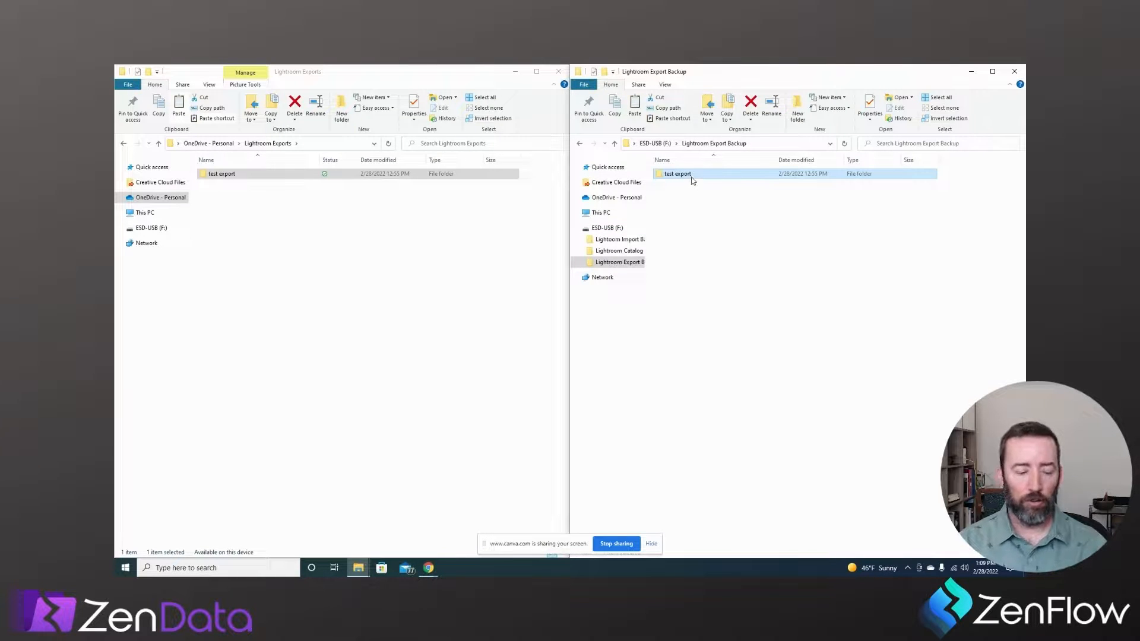
{"action": "mouse_move", "coordinate": [692, 180]}
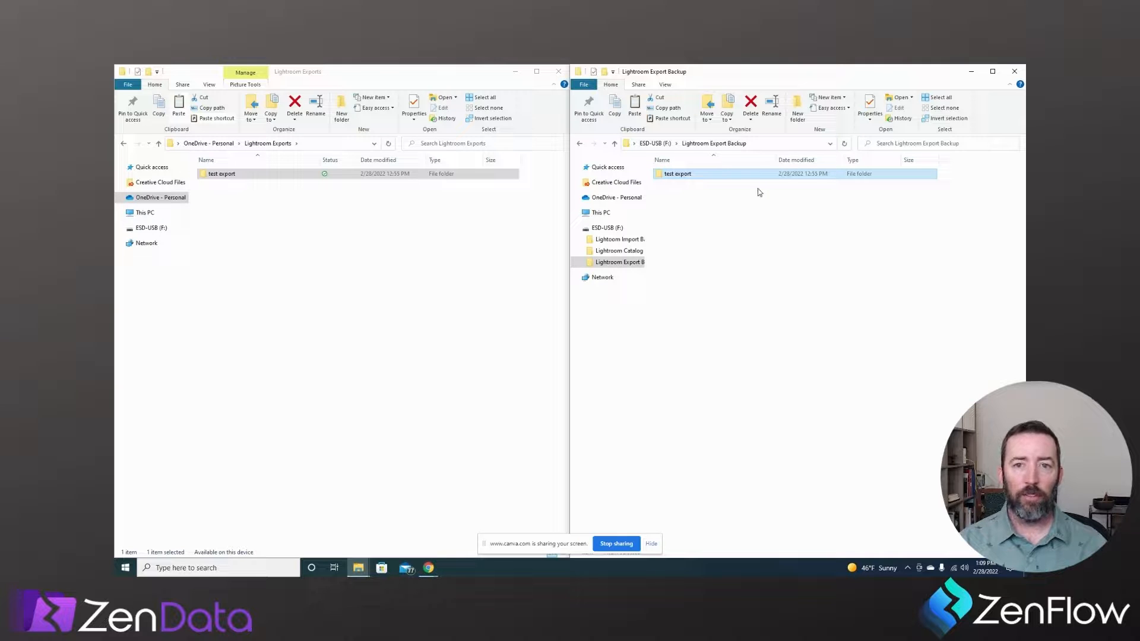
Return to the root of the ESD-USB (F:) drive and eject the drive
{"action": "left_click", "coordinate": [599, 232]}
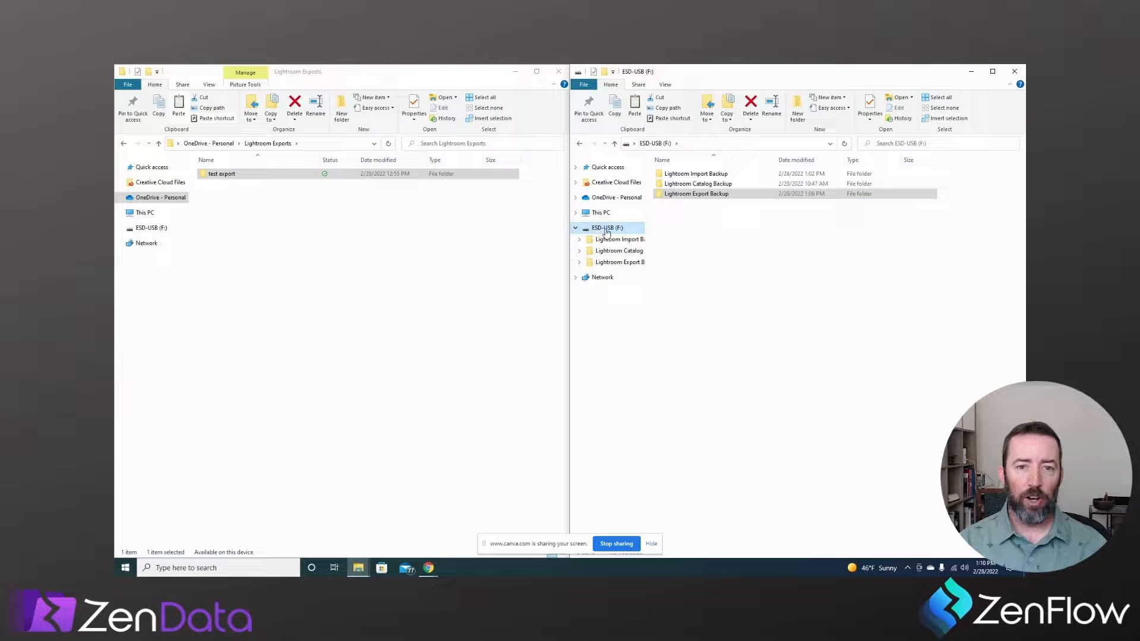
{"action": "right_click", "coordinate": [606, 232]}
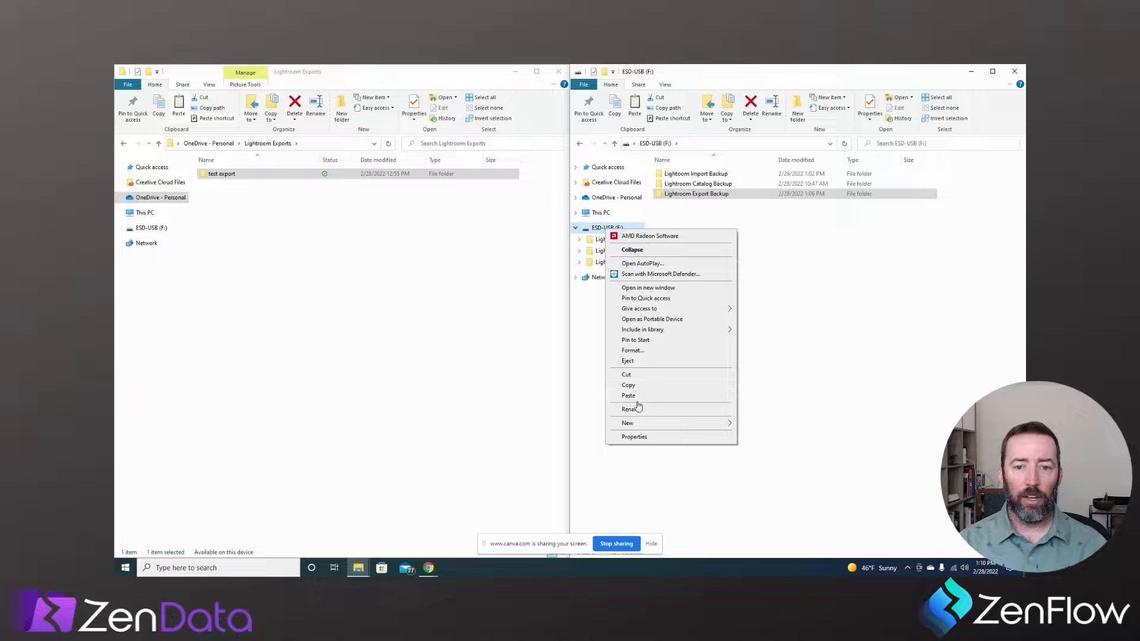
{"action": "left_click", "coordinate": [637, 363]}
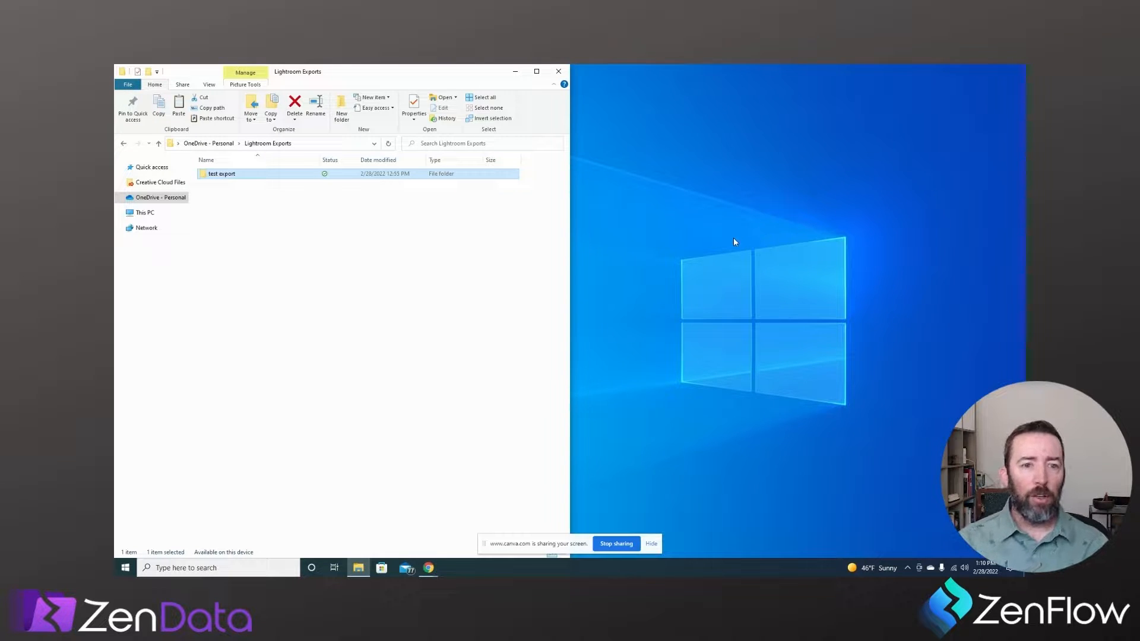
View the exported photos still kept in OneDrive's "test export" folder, and return to the OneDrive - Personal root
{"action": "double_click", "coordinate": [216, 174]}
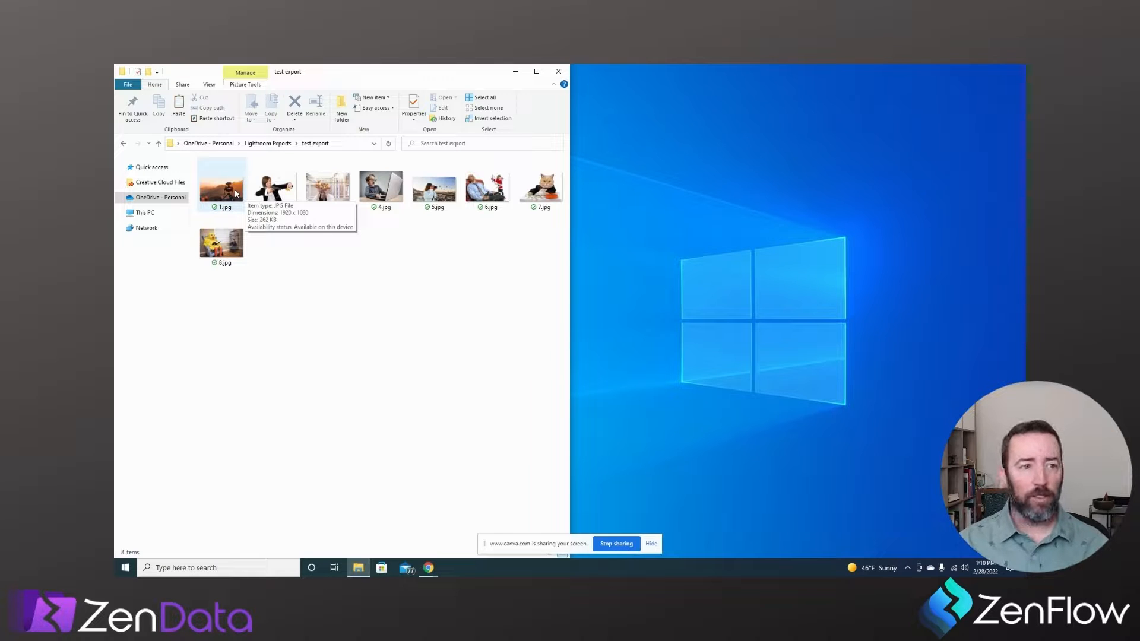
{"action": "left_click", "coordinate": [167, 199]}
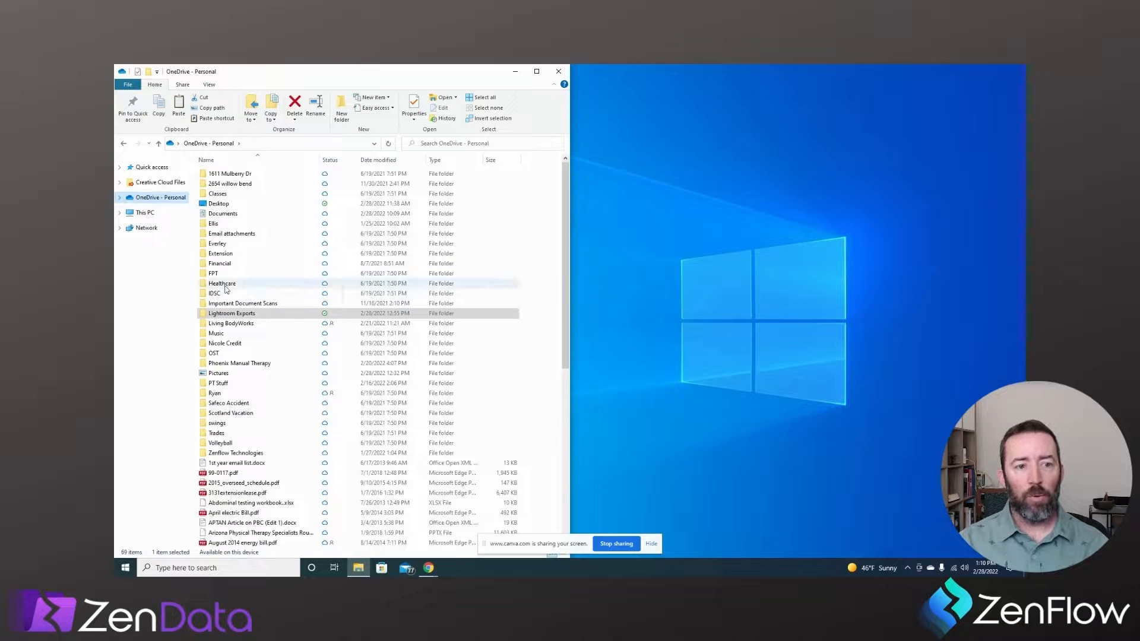
Free up local space for the Lightroom Exports folder in OneDrive - Personal
{"action": "double_click", "coordinate": [225, 314]}
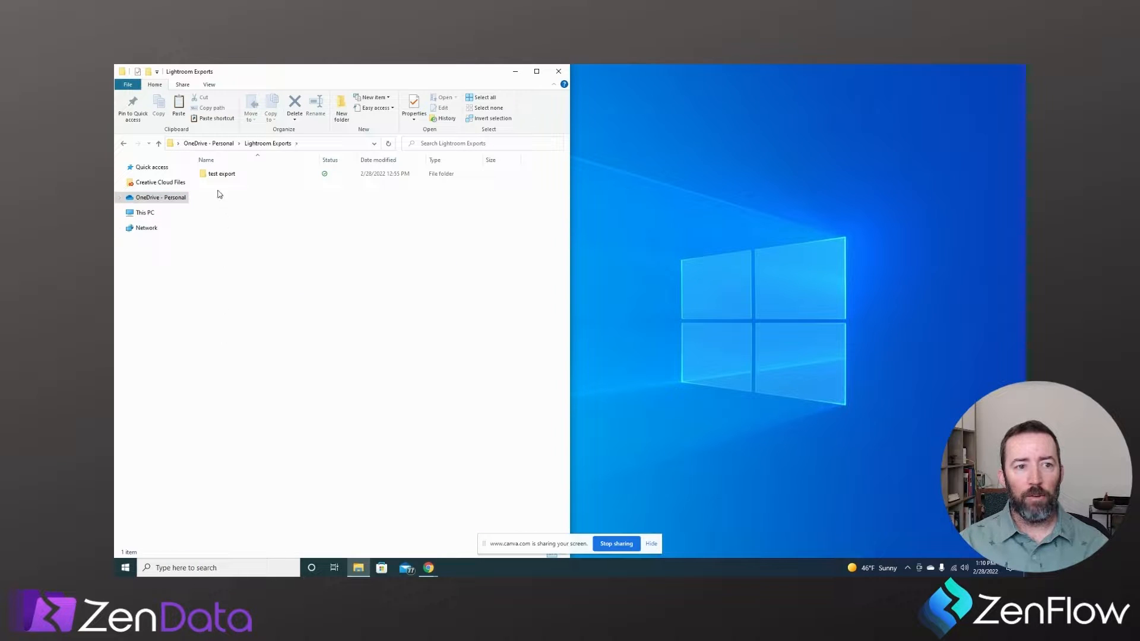
{"action": "left_click", "coordinate": [136, 201]}
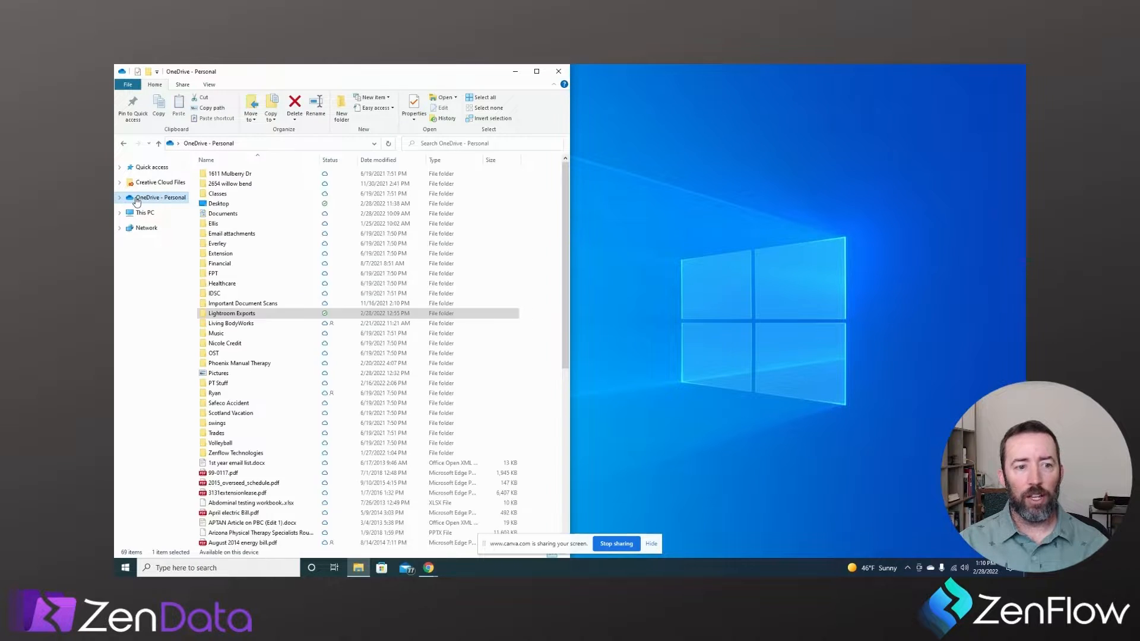
{"action": "left_click", "coordinate": [236, 316]}
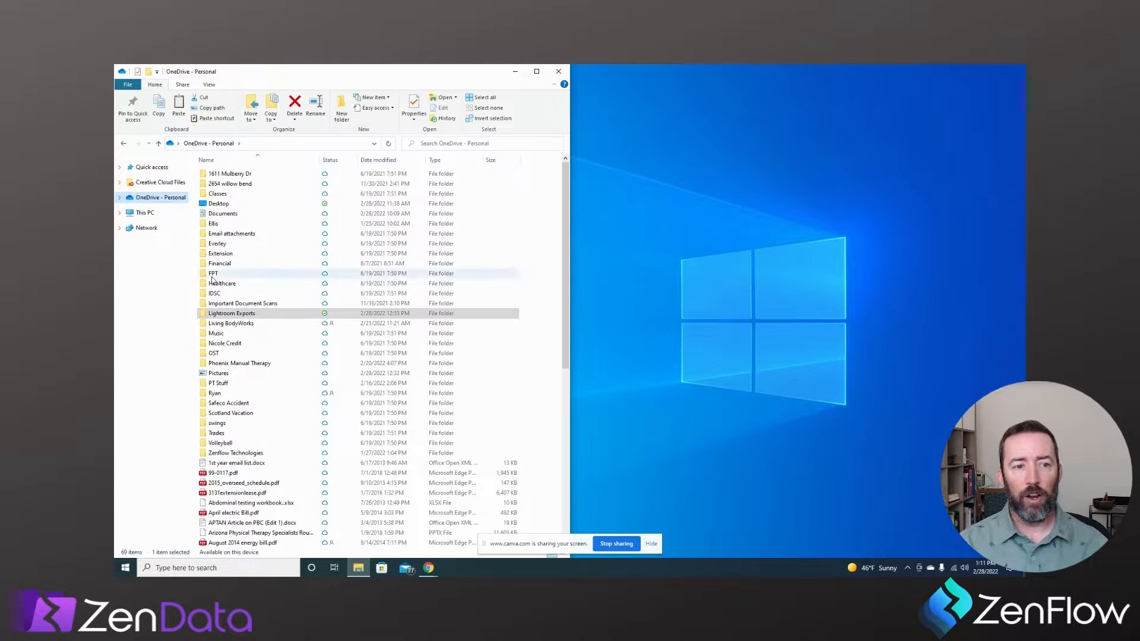
{"action": "right_click", "coordinate": [215, 317]}
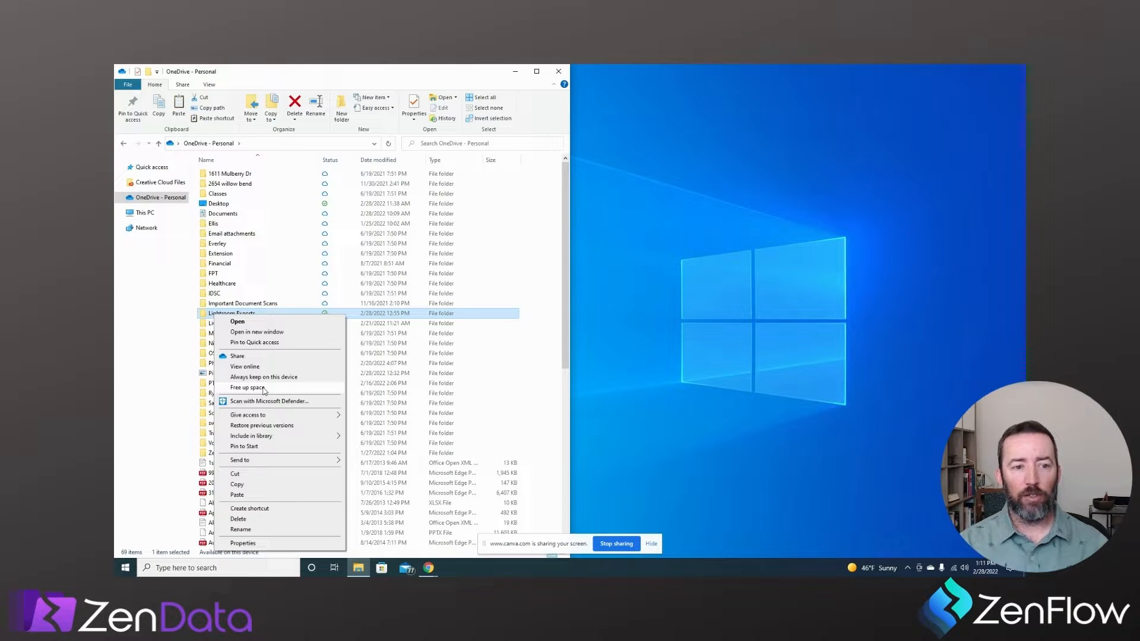
{"action": "left_click", "coordinate": [247, 387]}
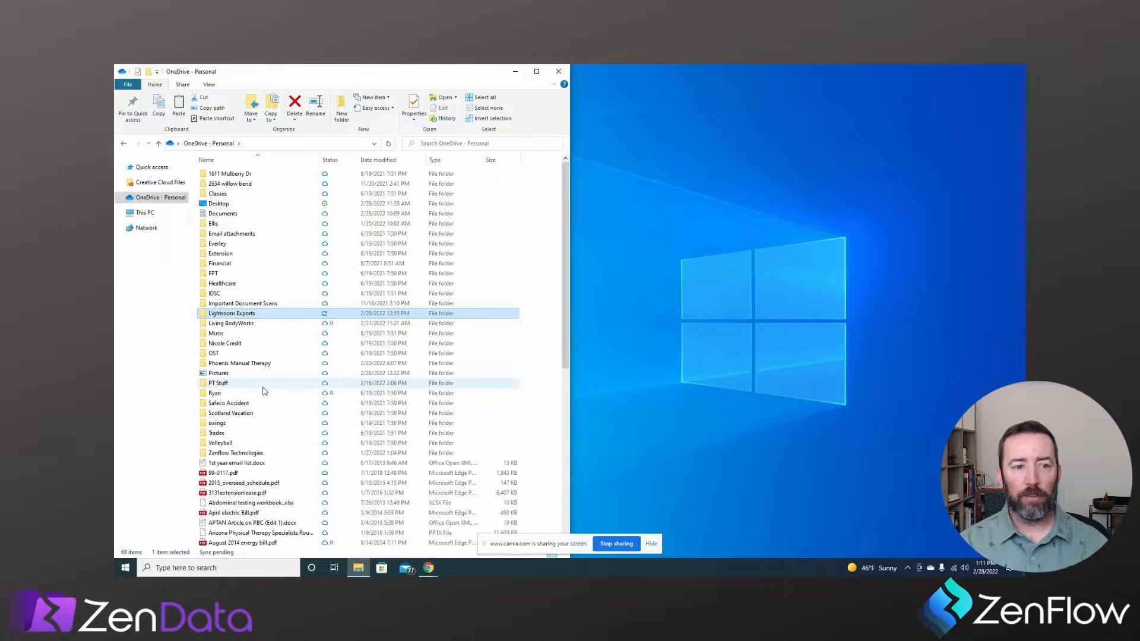
Check the availability status of the photos in Lightroom Exports' "test export" folder, and return to the OneDrive - Personal root
{"action": "double_click", "coordinate": [236, 315]}
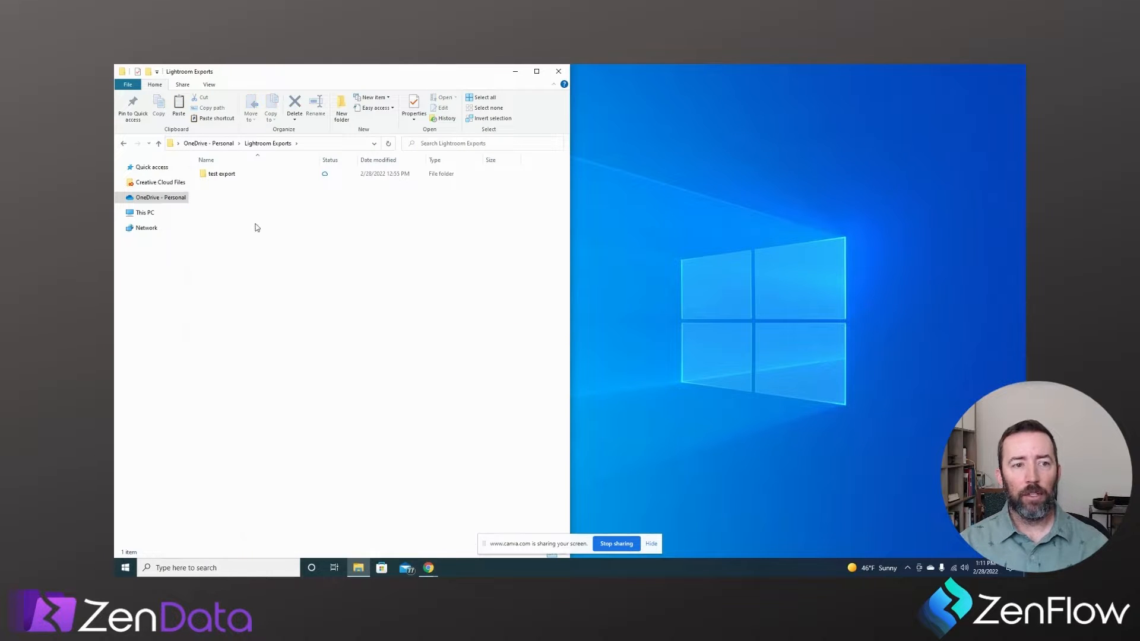
{"action": "double_click", "coordinate": [228, 176]}
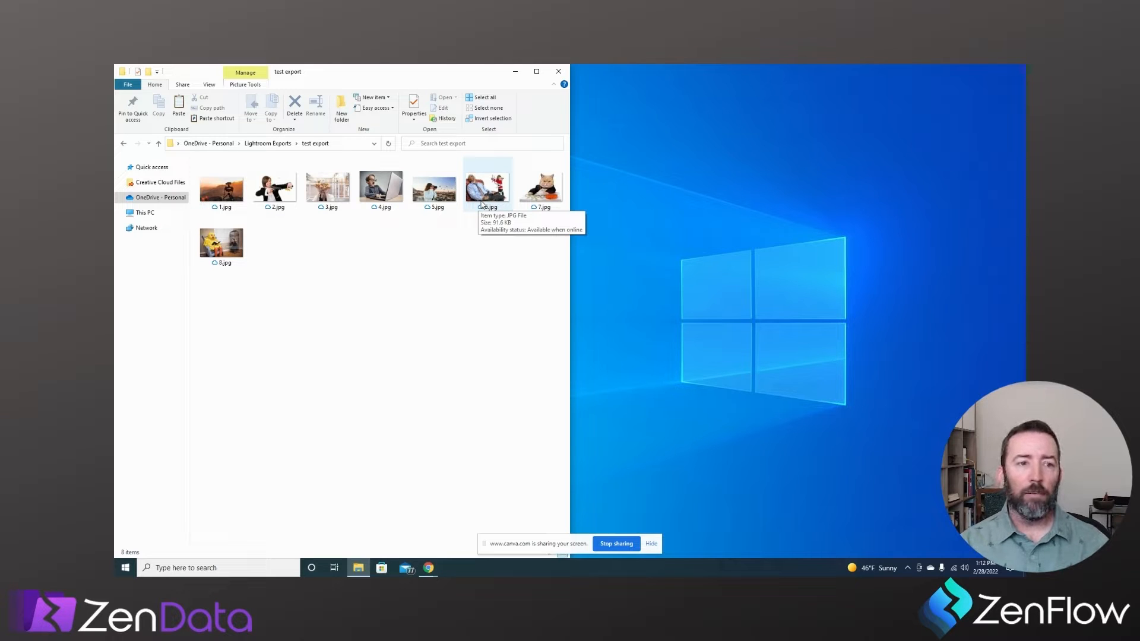
{"action": "left_click", "coordinate": [149, 203]}
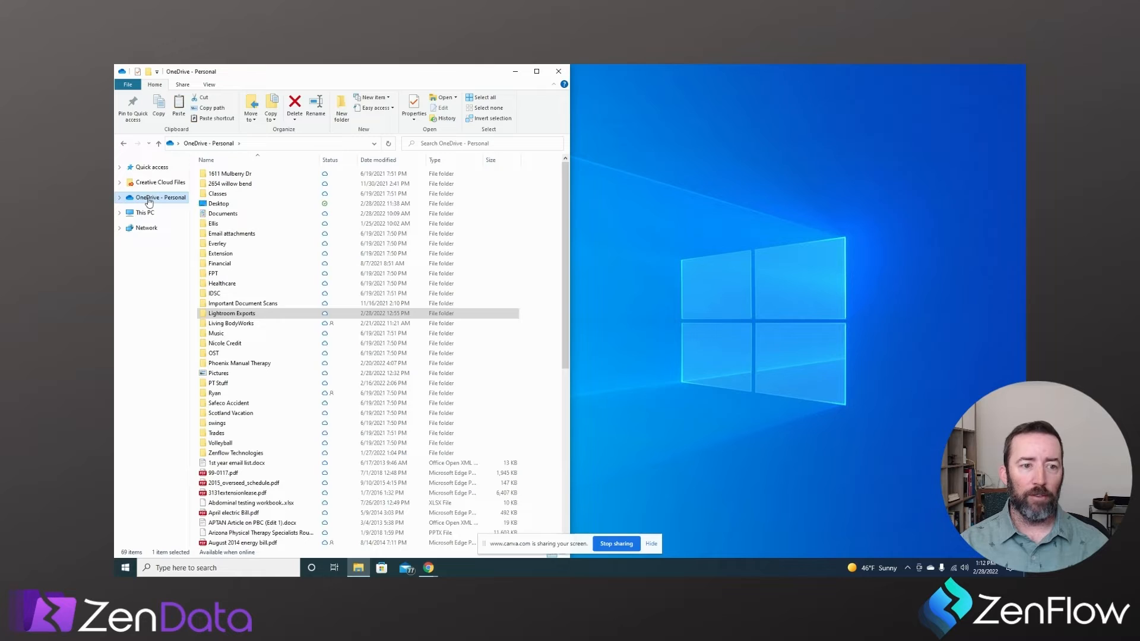
{"action": "right_click", "coordinate": [236, 313]}
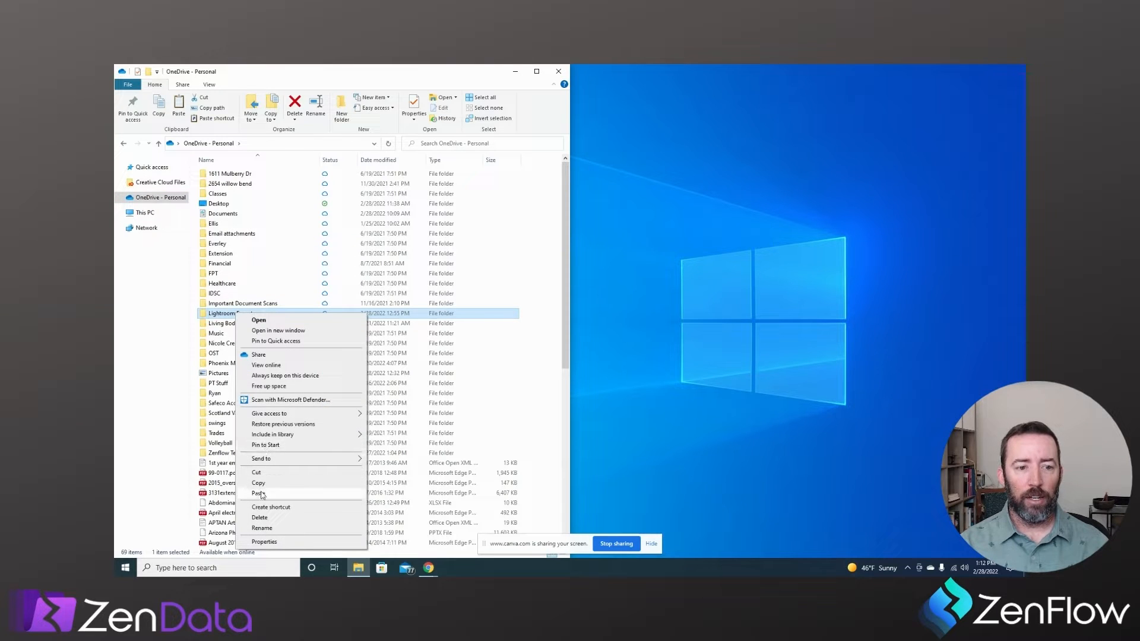
{"action": "left_click", "coordinate": [217, 316]}
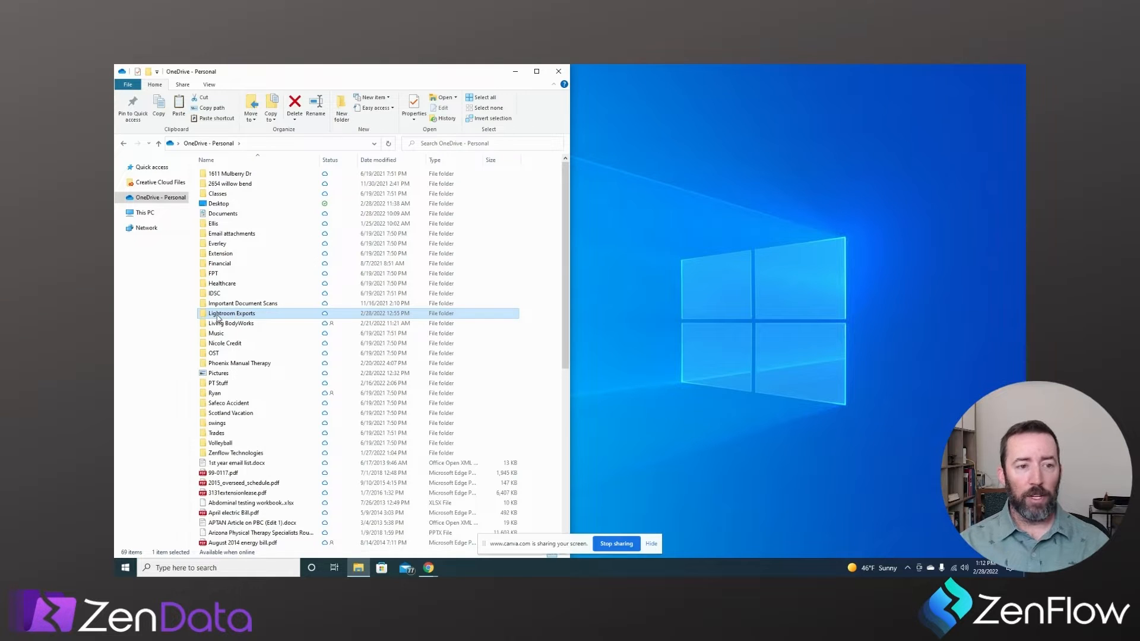
{"action": "key", "text": "F2"}
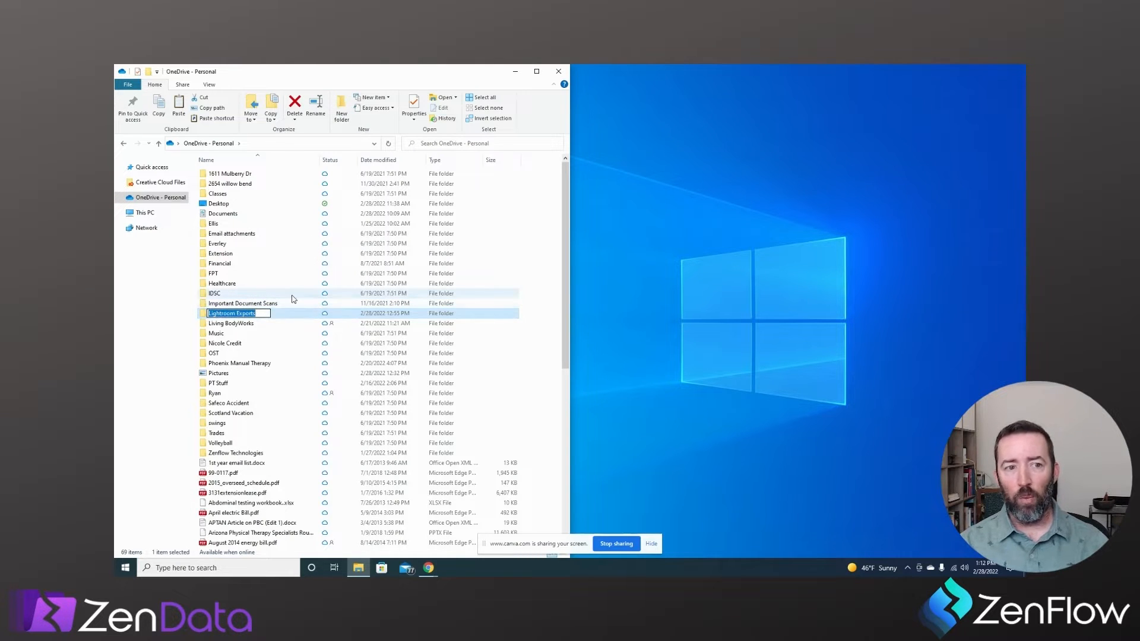
{"action": "left_click", "coordinate": [287, 315]}
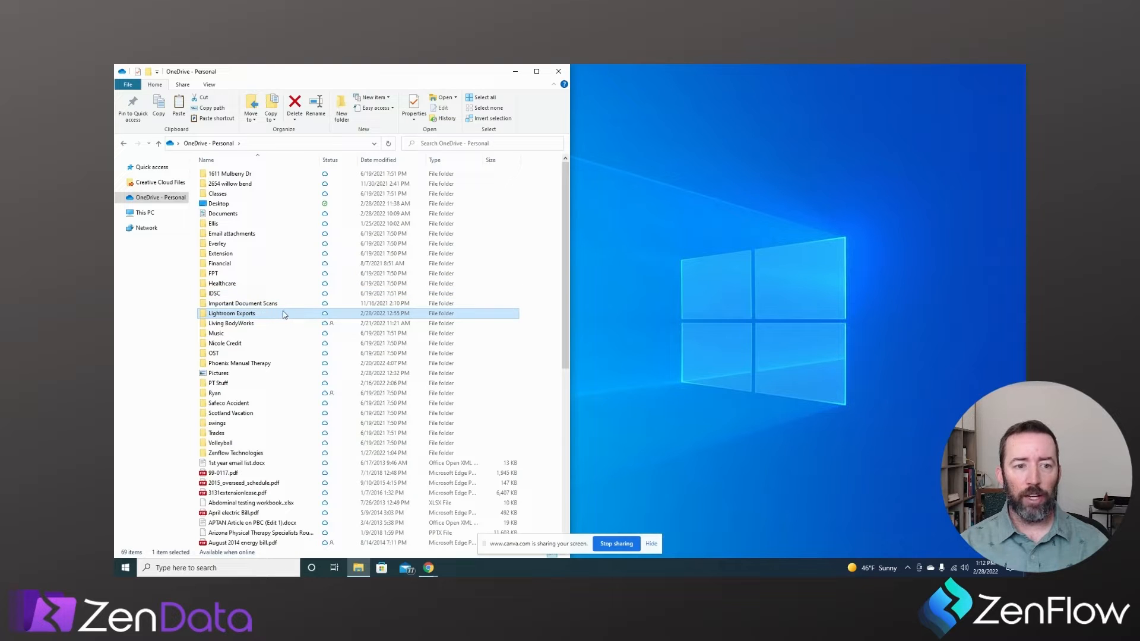
Open photo 2.jpg from the "test export" folder in Lightroom Exports to view it, and close the photo viewer
{"action": "double_click", "coordinate": [283, 314]}
{"action": "double_click", "coordinate": [230, 180]}
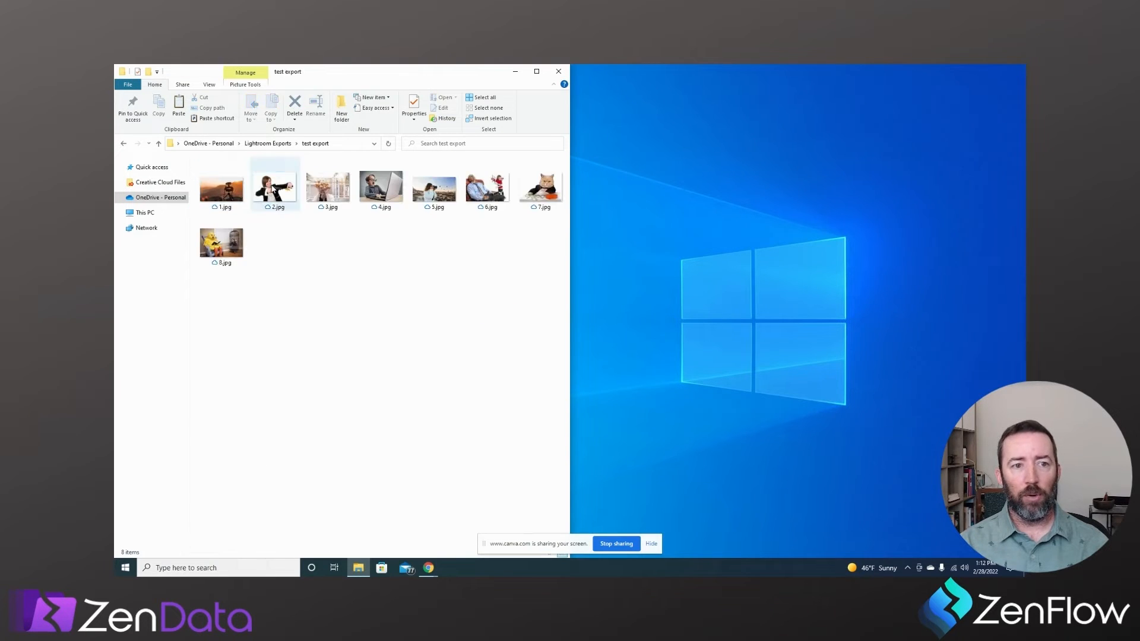
{"action": "left_click", "coordinate": [274, 175]}
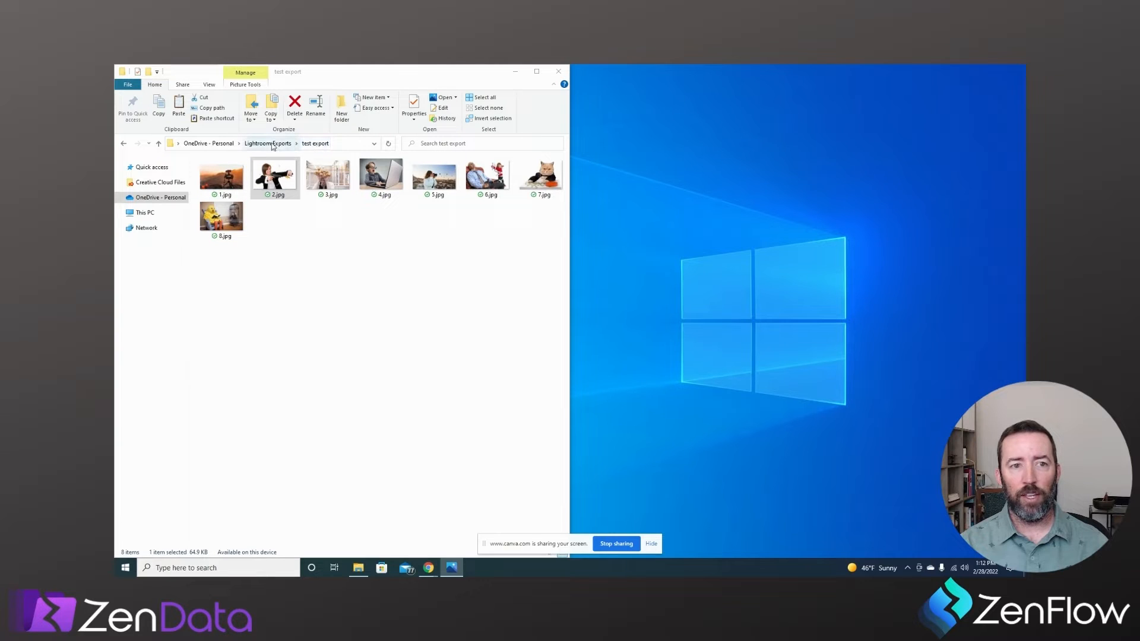
{"action": "left_click", "coordinate": [317, 149]}
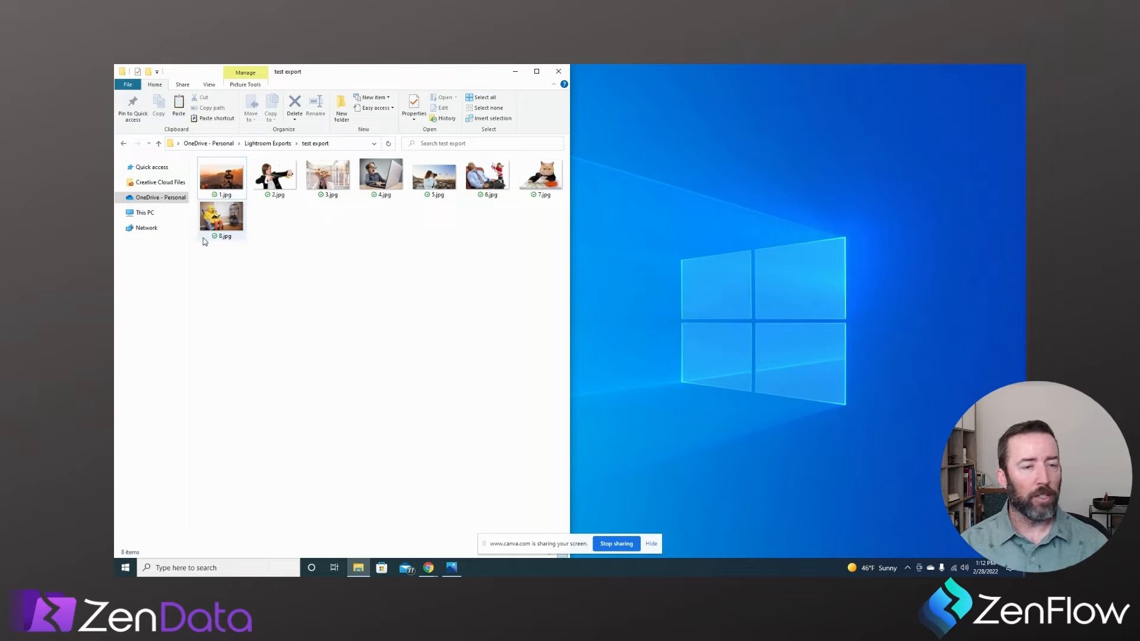
{"action": "key", "text": "alt+Tab"}
{"action": "key", "text": "alt+F4"}
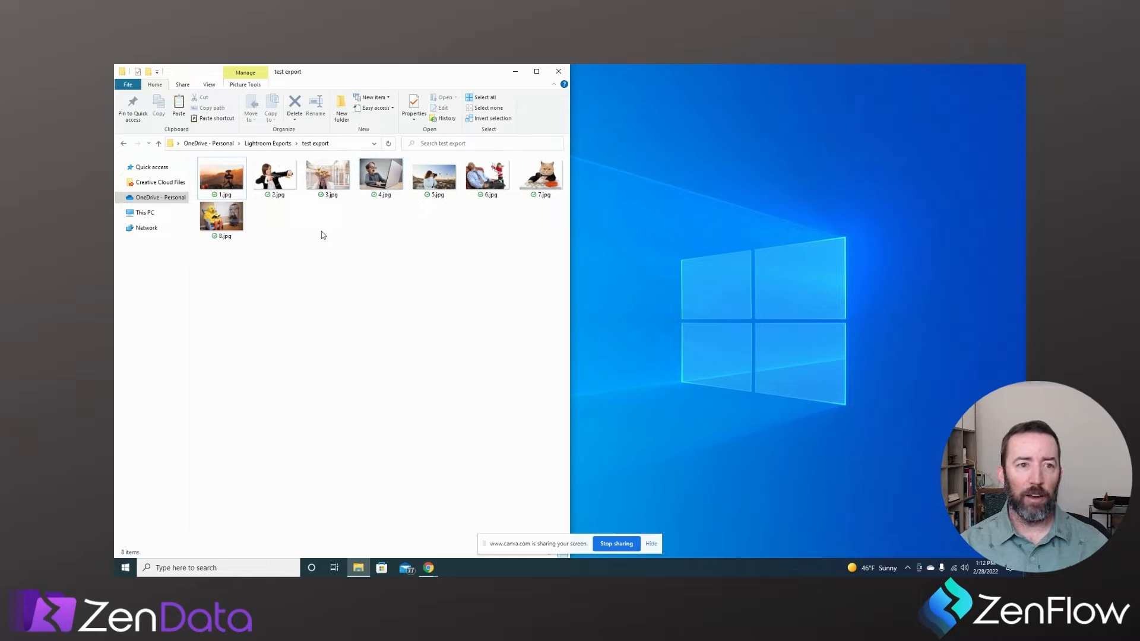
Return to Lightroom Exports and free up the local space used by the "test export" folder
{"action": "left_click", "coordinate": [267, 145]}
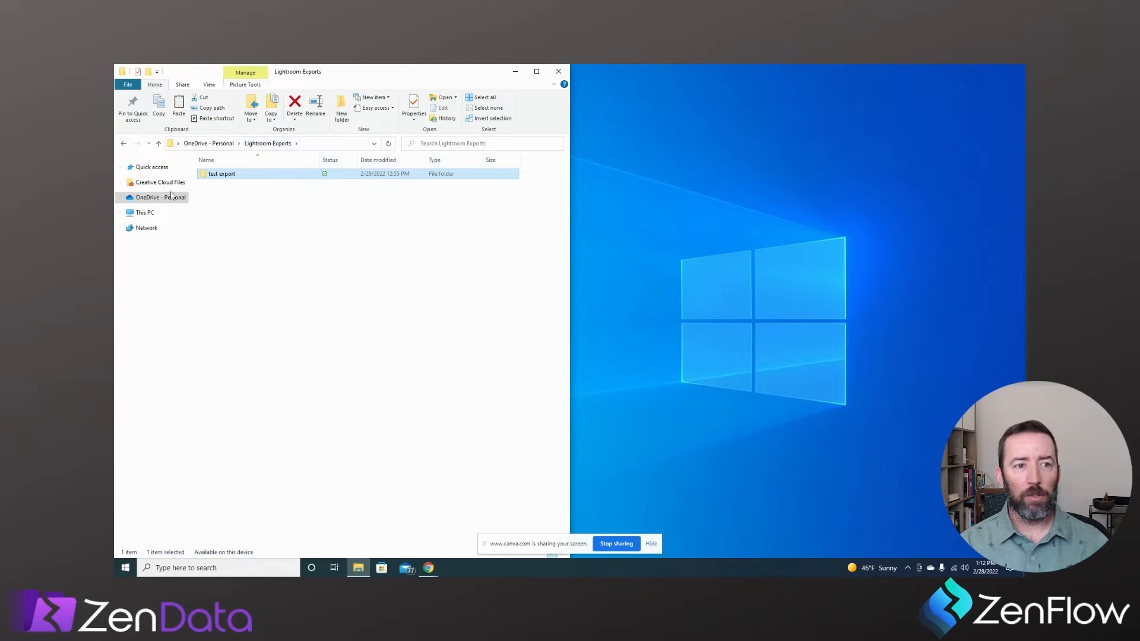
{"action": "right_click", "coordinate": [239, 176]}
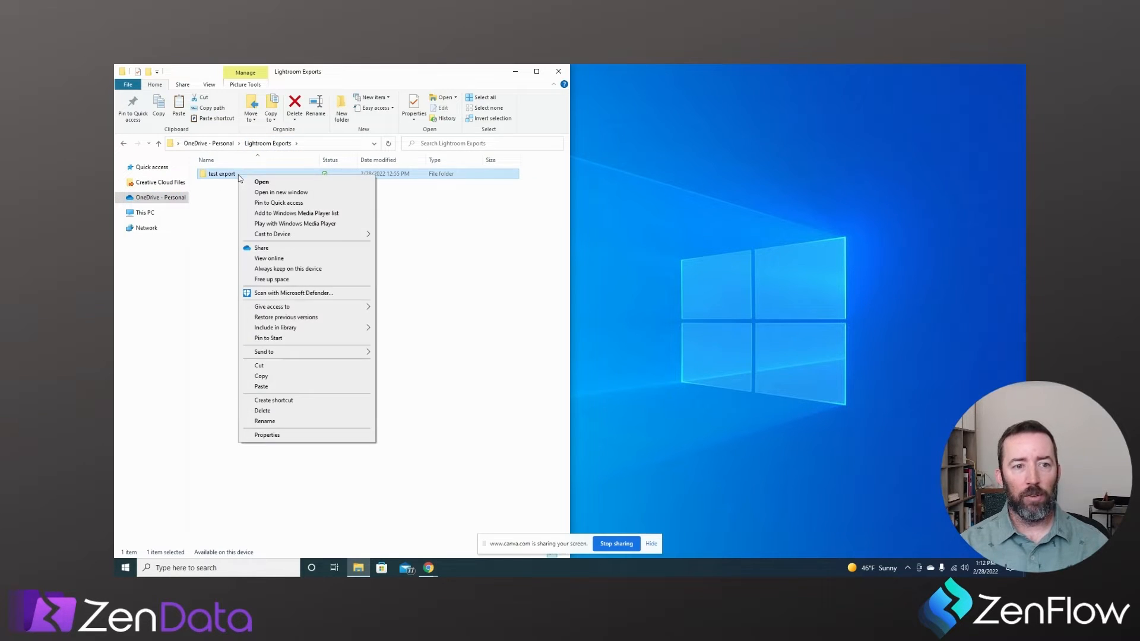
{"action": "left_click", "coordinate": [279, 278]}
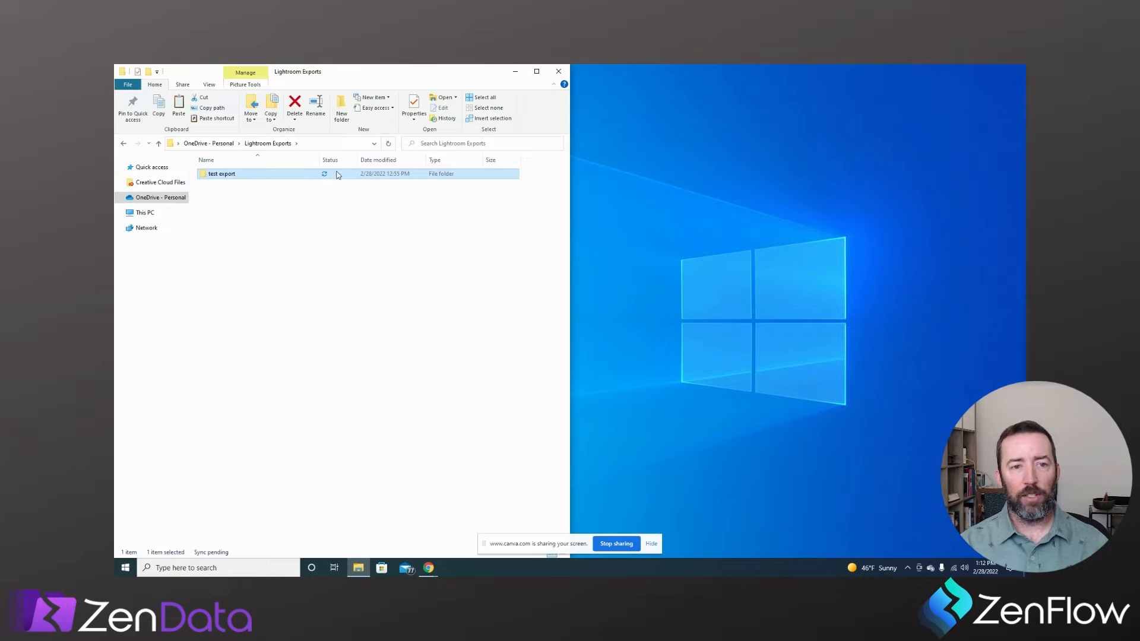